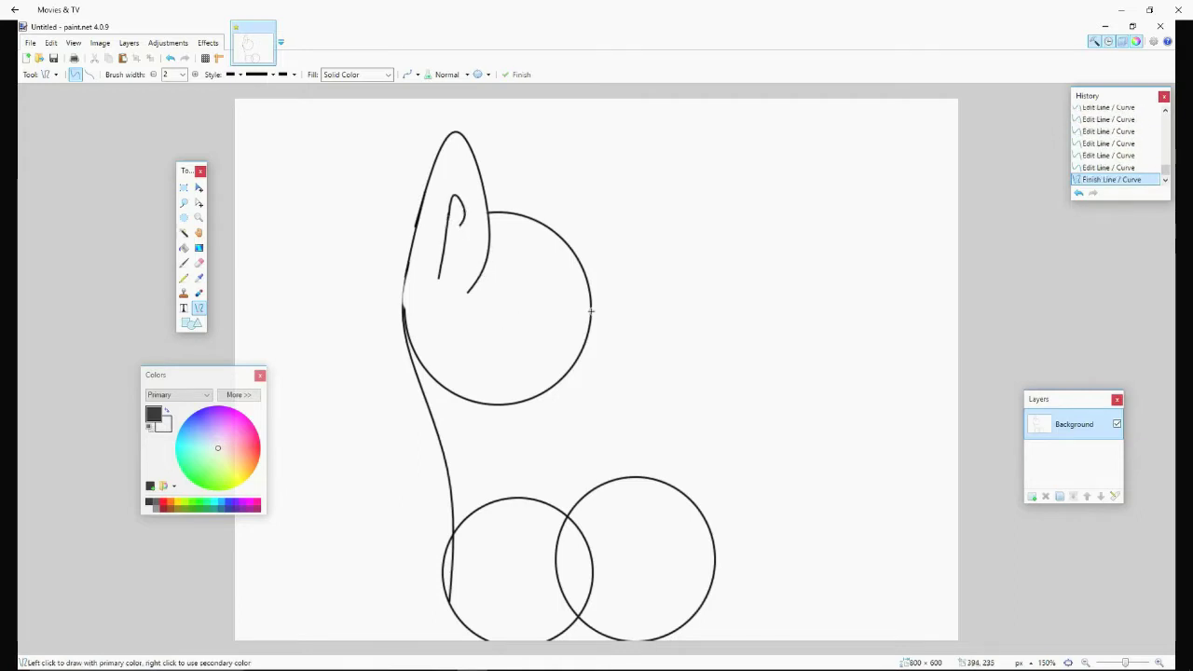
Draw the pony's muzzle in front of the head circle, and add a small nostril curve and a smiling mouth line.
mouse_move(597, 320)
left_mouse_down()
mouse_move(610, 373)
mouse_move(506, 407)
mouse_move(517, 405)
left_mouse_up()
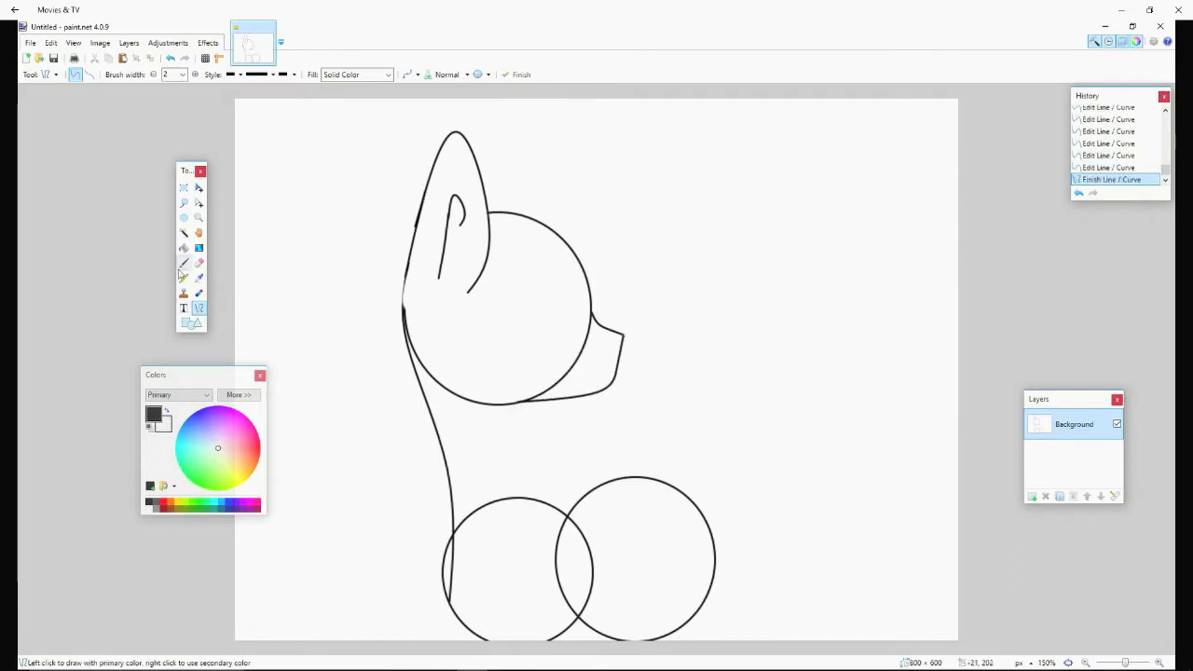
key("b")
key("x")
left_click(198, 308)
key("ctrl+plus")
key("x")
mouse_move(624, 322)
left_mouse_down()
mouse_move(624, 347)
mouse_move(629, 325)
mouse_move(606, 332)
left_mouse_up()
key("Return")
key("Return")
mouse_move(586, 377)
left_mouse_down()
mouse_move(587, 365)
mouse_move(615, 374)
mouse_move(594, 371)
mouse_move(585, 406)
left_mouse_up()
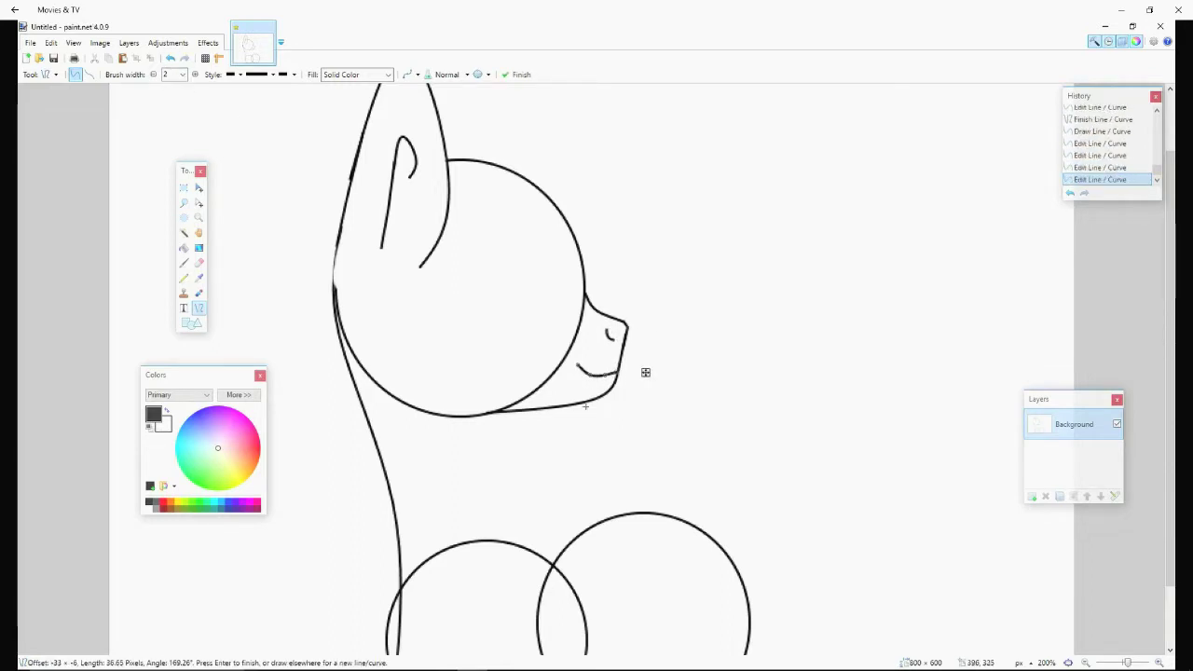
key("Return")
Paint over the head circle's lower arc in white and redraw the rear end of the jaw as a short dark curve.
left_click(184, 262)
key("x")
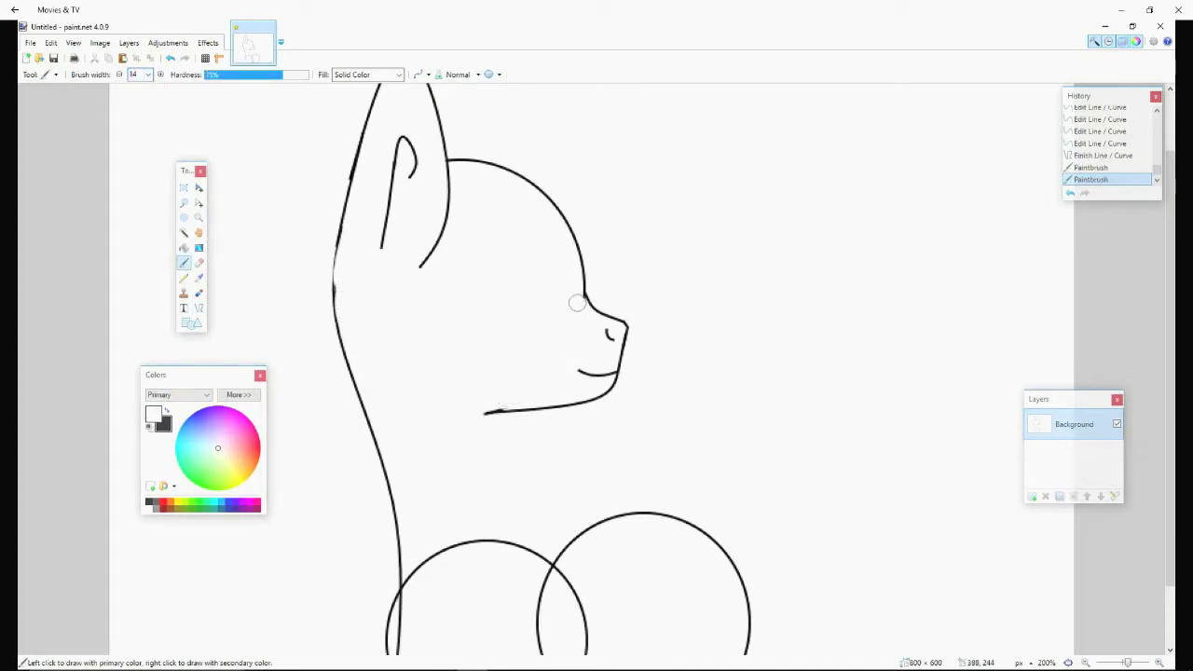
left_click(197, 315)
mouse_move(503, 411)
left_mouse_down()
mouse_move(532, 413)
mouse_move(464, 404)
mouse_move(495, 414)
left_mouse_up()
key("x")
key("ctrl+z")
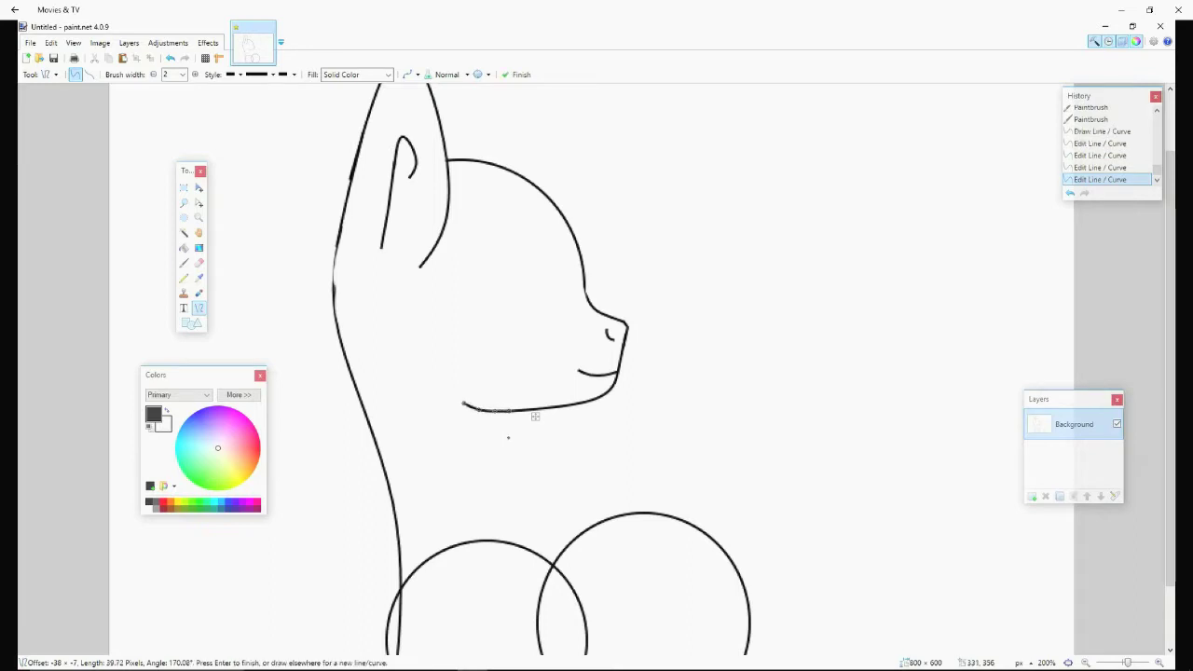
key("Return")
Draw the eyelid crease and, below it, the upper eye line with lashes at its front end.
mouse_move(489, 282)
left_mouse_down()
mouse_move(569, 284)
mouse_move(495, 288)
mouse_move(541, 293)
left_mouse_up()
key("Return")
mouse_move(466, 306)
left_mouse_down()
mouse_move(570, 296)
mouse_move(526, 309)
mouse_move(565, 296)
mouse_move(532, 305)
mouse_move(544, 305)
left_mouse_up()
Thin out the thick upper eye line with white pencil strokes.
key("p")
key("x")
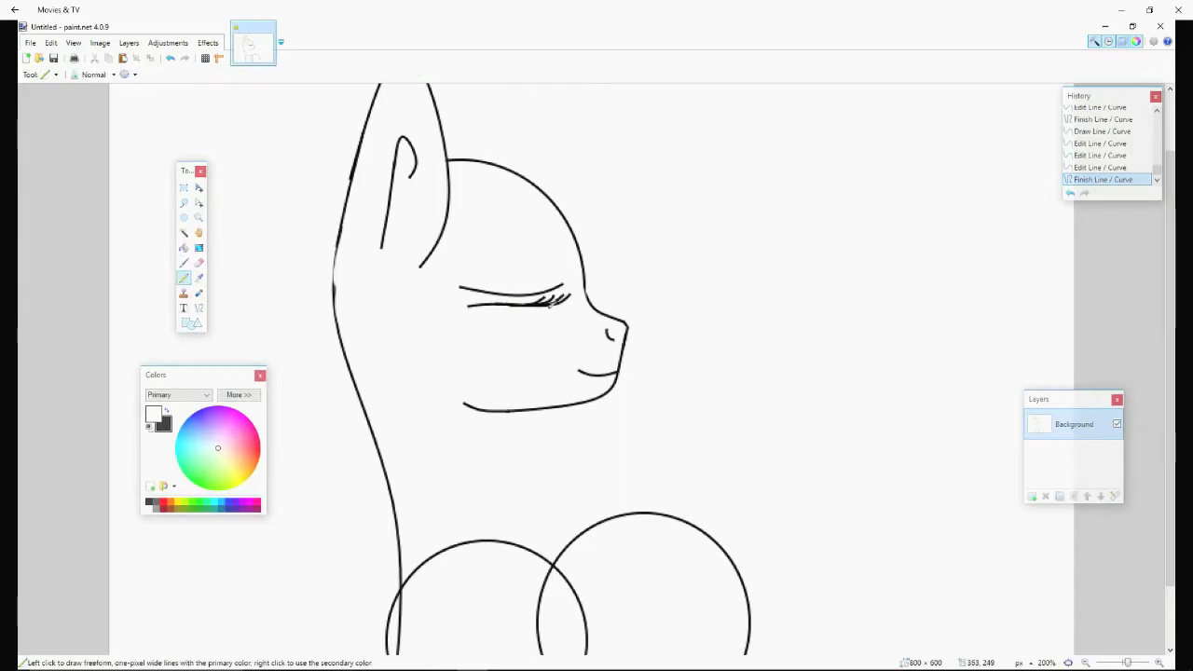
left_click_drag(511, 301, 399, 250)
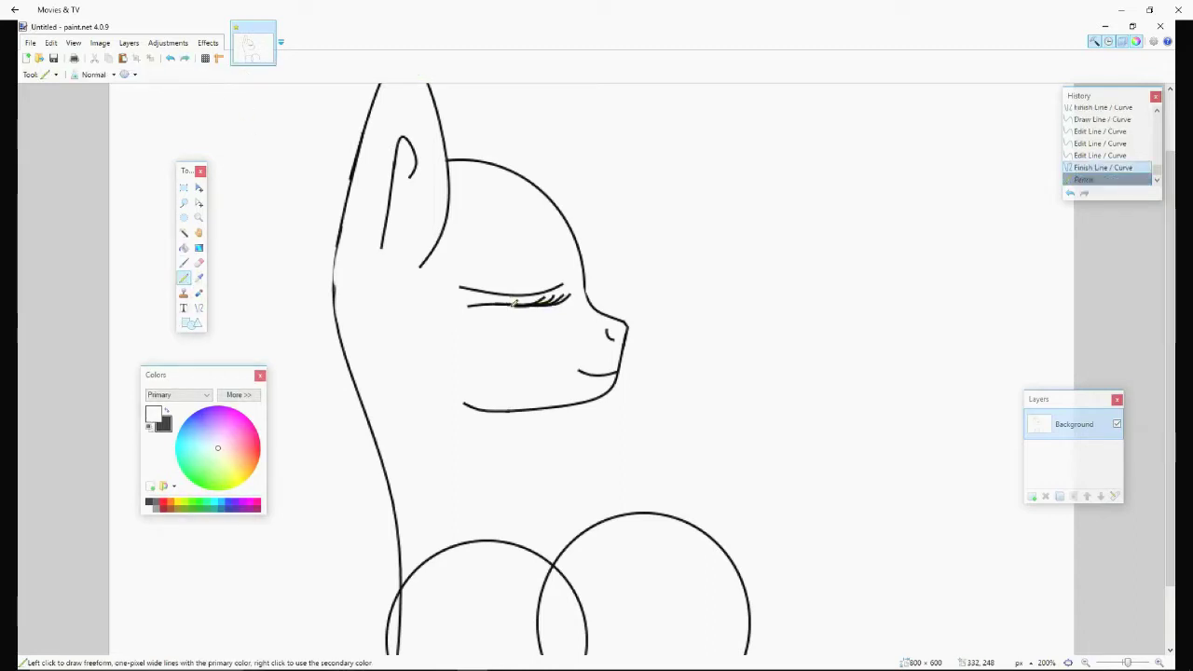
scroll(519, 306, "up", 1)
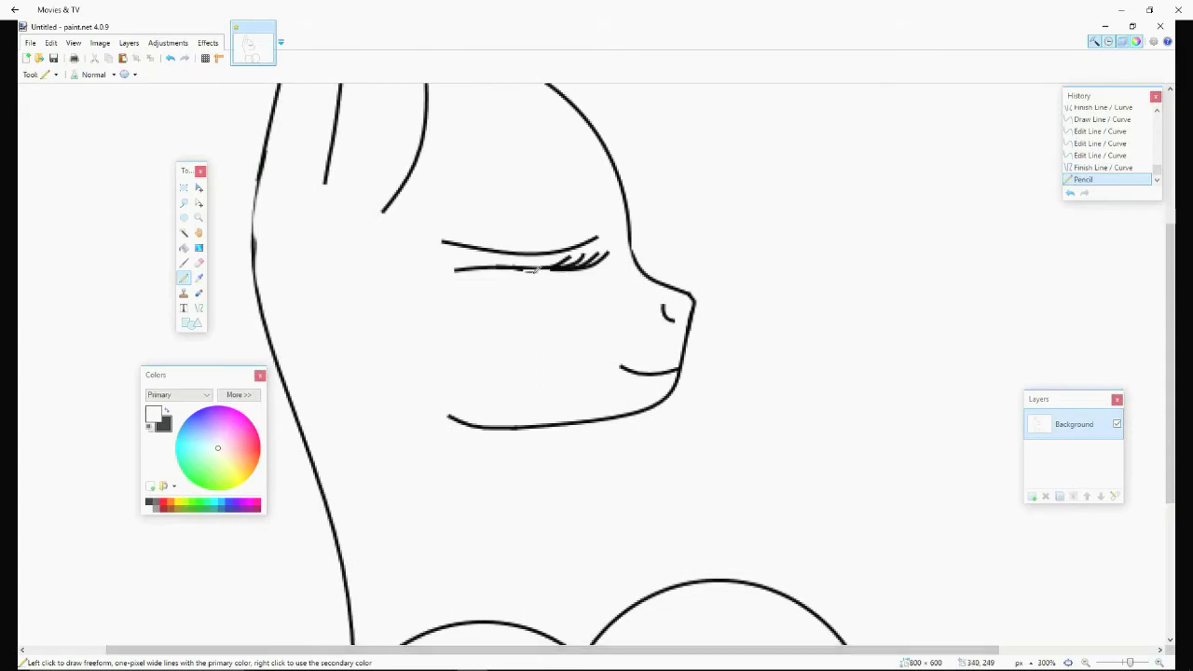
Outline the eye below the lid with dark side and bottom curves, and add small lashes at its rear corner.
key("o")
key("x")
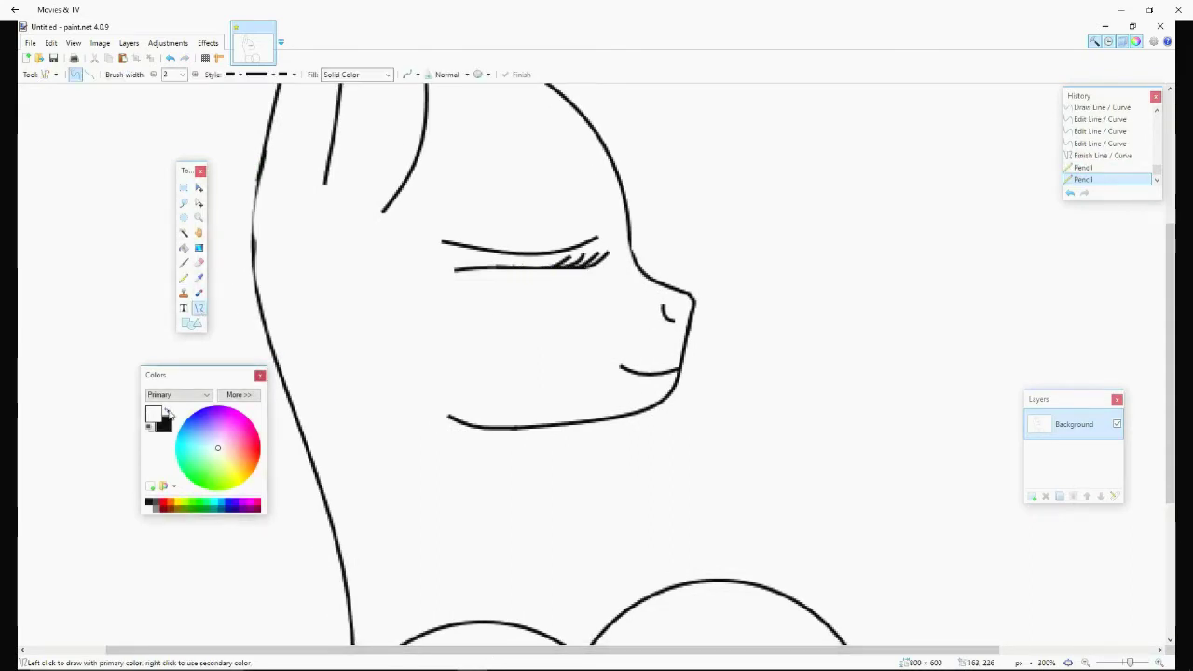
left_click_drag(584, 294, 587, 300)
mouse_move(464, 270)
left_mouse_down()
mouse_move(477, 309)
mouse_move(462, 296)
mouse_move(579, 310)
left_mouse_up()
key("Return")
mouse_move(472, 309)
left_mouse_down()
mouse_move(449, 317)
mouse_move(445, 306)
left_mouse_up()
key("Return")
Draw the pupil and iris curves inside the front half of the eye.
mouse_move(557, 268)
left_mouse_down()
mouse_move(589, 269)
mouse_move(576, 300)
left_mouse_up()
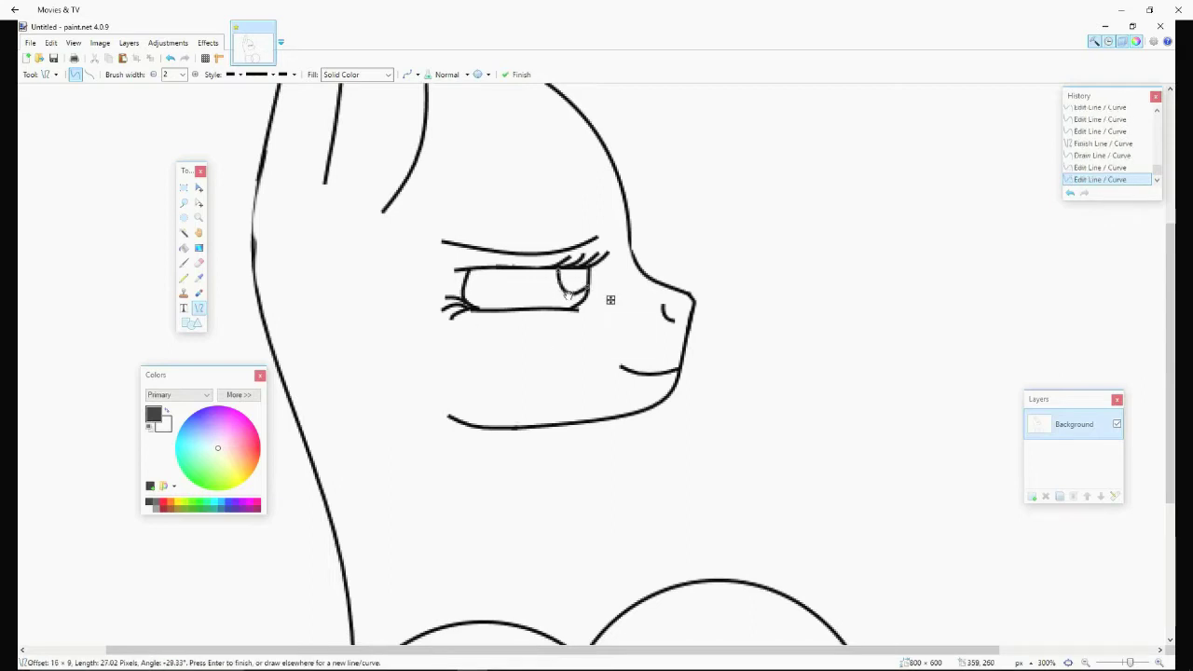
key("Return")
mouse_move(531, 269)
left_mouse_down()
mouse_move(551, 301)
mouse_move(525, 291)
mouse_move(527, 276)
left_mouse_up()
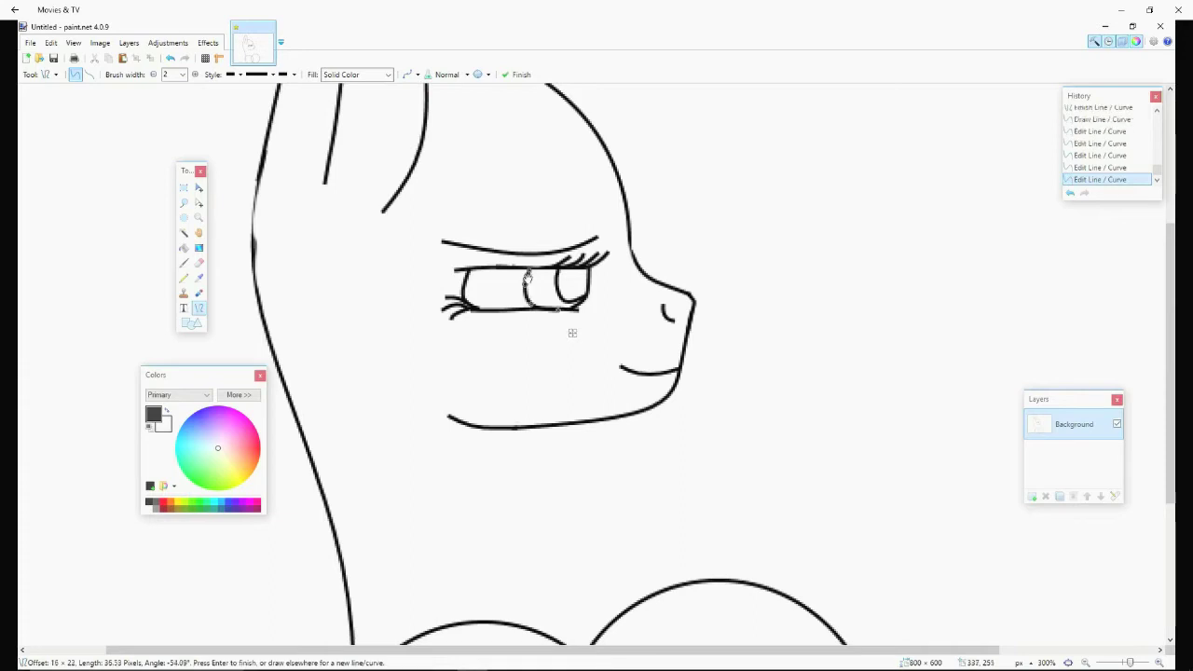
key("Return")
Paint over the curve between forehead and nose in white with a brush width of 15.
left_click(1086, 662)
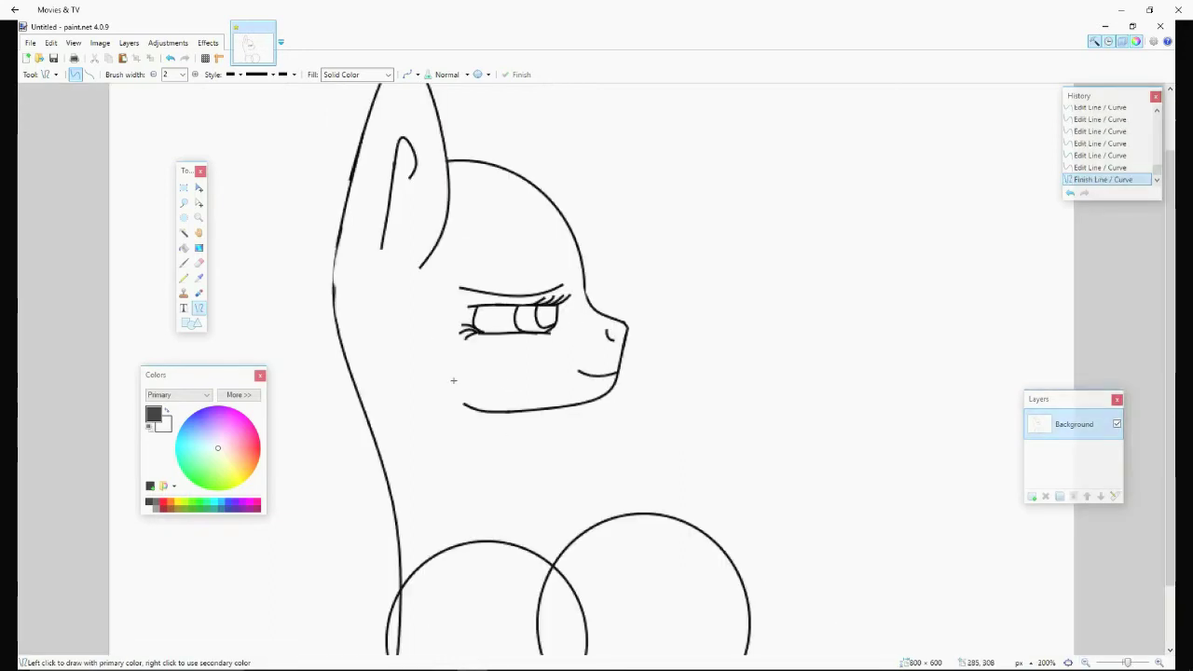
left_click(184, 261)
left_click(146, 74)
left_click(140, 256)
key("x")
left_click_drag(580, 254, 594, 303)
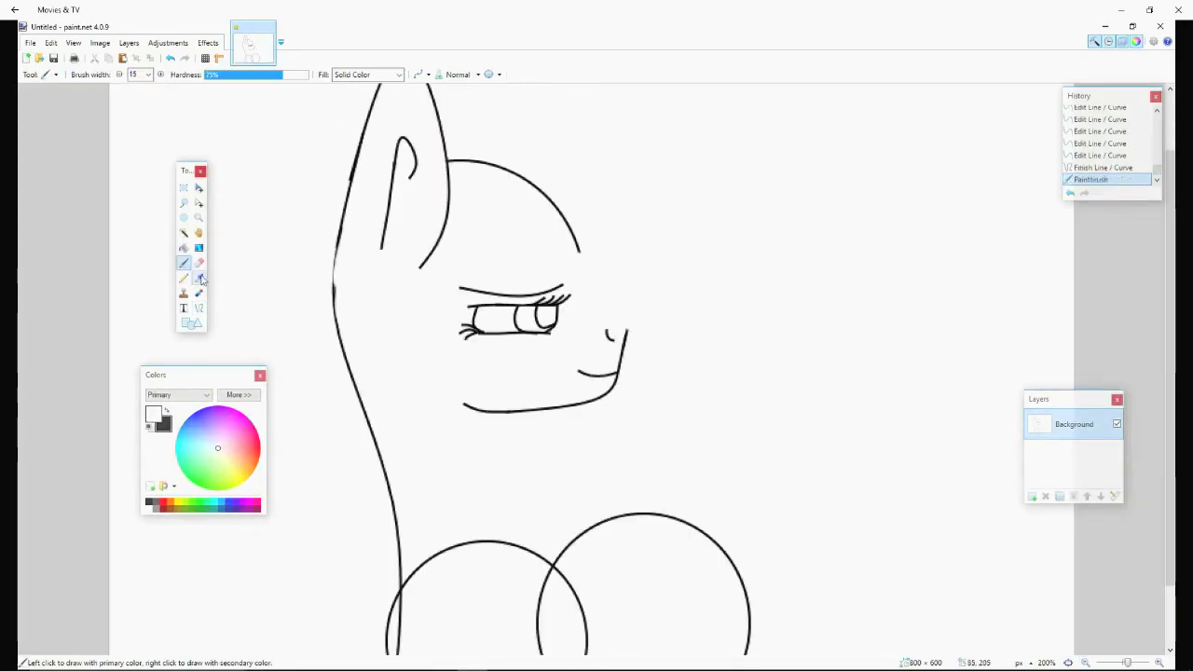
Redraw the bridge from forehead to nose as a dark curve with a brush width of 2.
left_click(198, 308)
left_click(175, 75)
left_click(168, 96)
left_click(581, 258)
key("ctrl+z")
key("x")
mouse_move(579, 254)
left_mouse_down()
mouse_move(584, 308)
mouse_move(627, 334)
left_mouse_up()
key("Return")
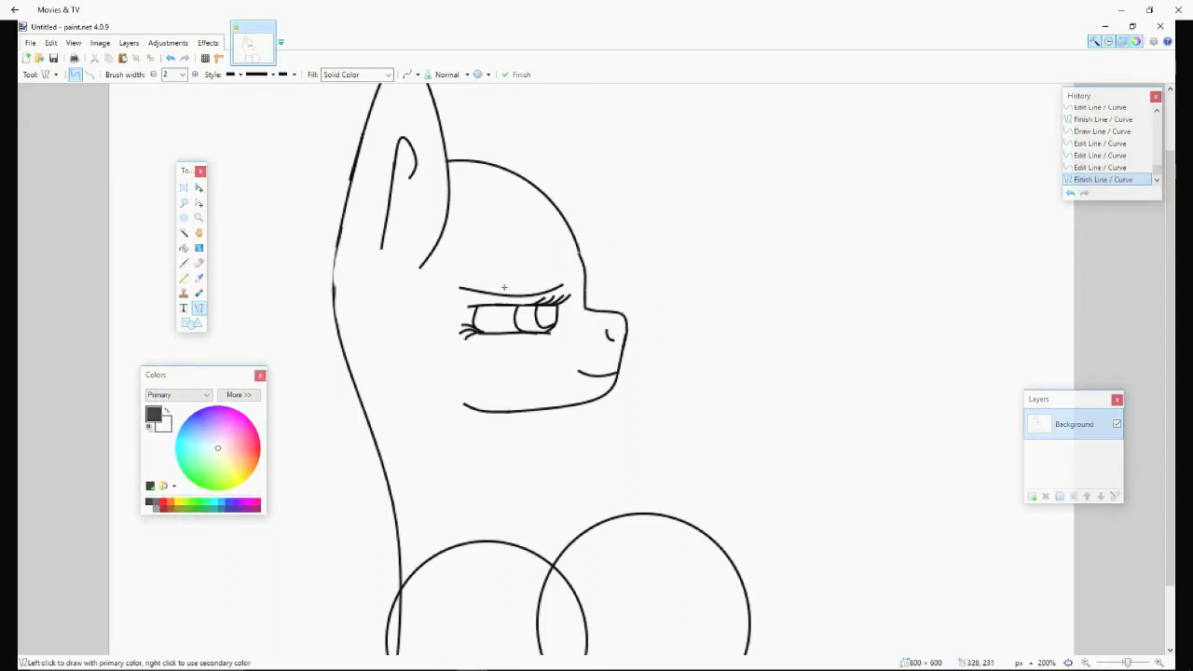
Erase the top of the head and forehead line with a white brush of width 20.
left_click(166, 411)
left_click(183, 74)
left_click(182, 267)
left_click(182, 264)
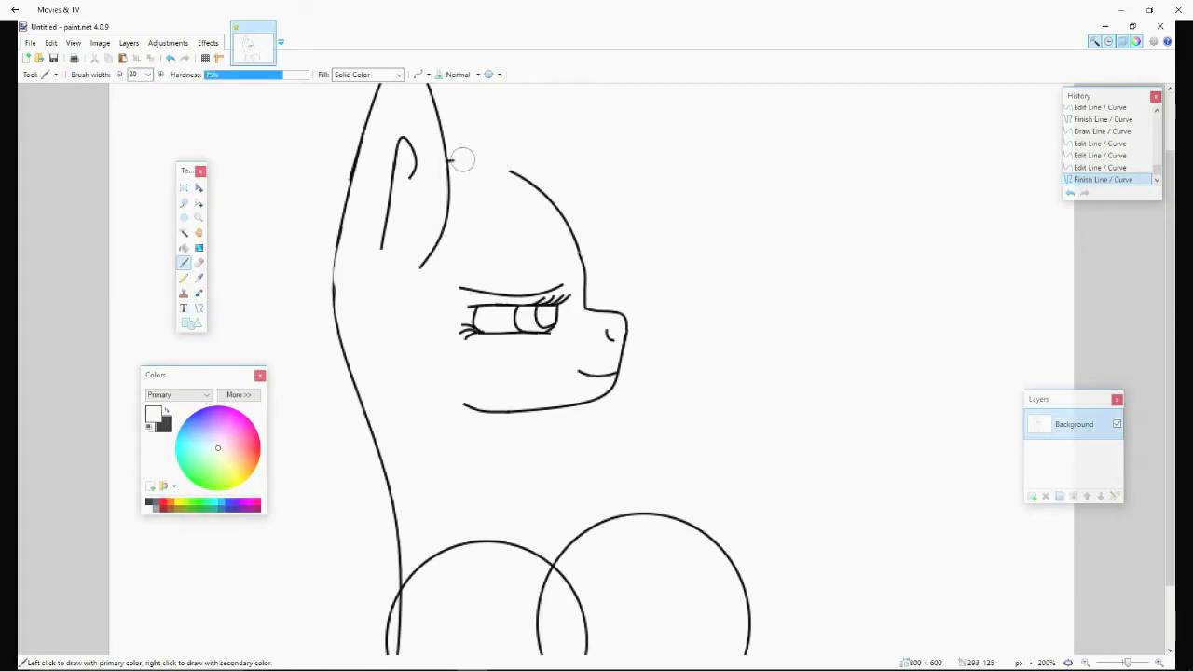
left_click_drag(577, 248, 584, 274)
Draw the lower edge of the fringe as a dark curve from the ear across the brow, with brush width 2.
left_click(199, 308)
left_click(166, 411)
left_click(182, 75)
left_click(178, 113)
left_click_drag(436, 245, 686, 293)
left_click_drag(559, 270, 512, 278)
mouse_move(687, 292)
left_mouse_down()
mouse_move(635, 316)
mouse_move(585, 290)
left_mouse_up()
Draw the fringe's upper edge sweeping from the ear past the nose, and close its pointed tip with a short stroke.
mouse_move(447, 170)
left_mouse_down()
mouse_move(634, 274)
mouse_move(650, 298)
left_mouse_up()
left_click_drag(514, 213, 540, 169)
left_click_drag(582, 256, 633, 240)
left_click_drag(649, 299, 670, 282)
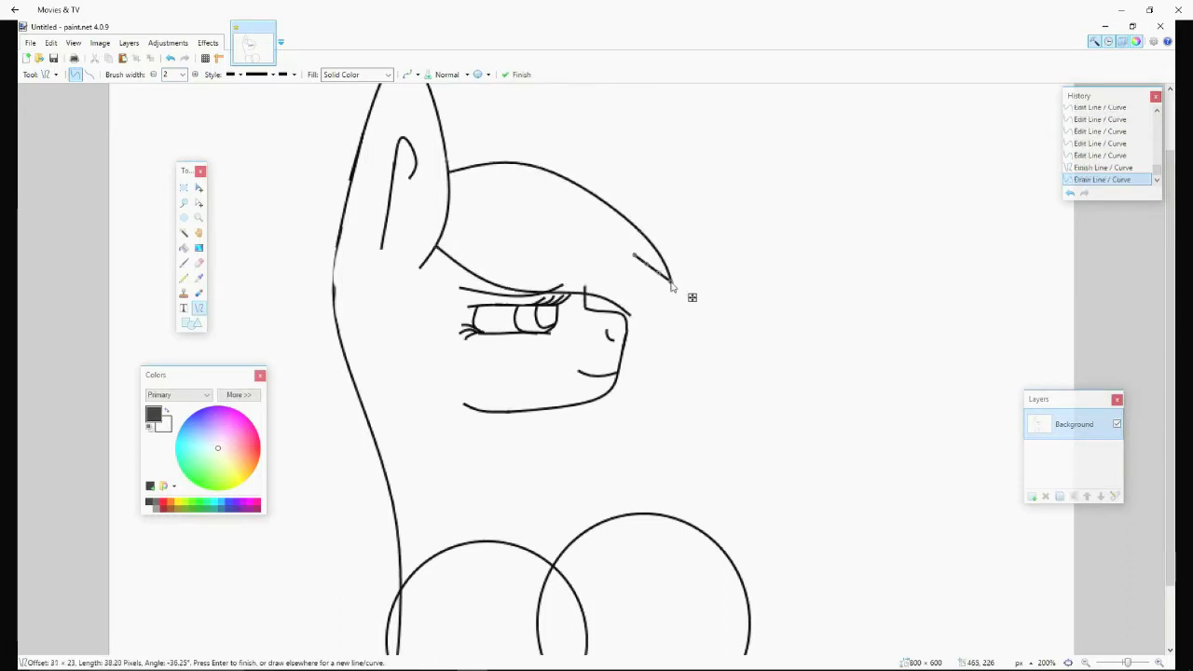
key("Return")
Draw the curved neck line from beneath the jaw down to where the two body circles meet.
scroll(521, 418, "down", 2)
left_click_drag(523, 334, 557, 497)
left_click_drag(539, 414, 532, 445)
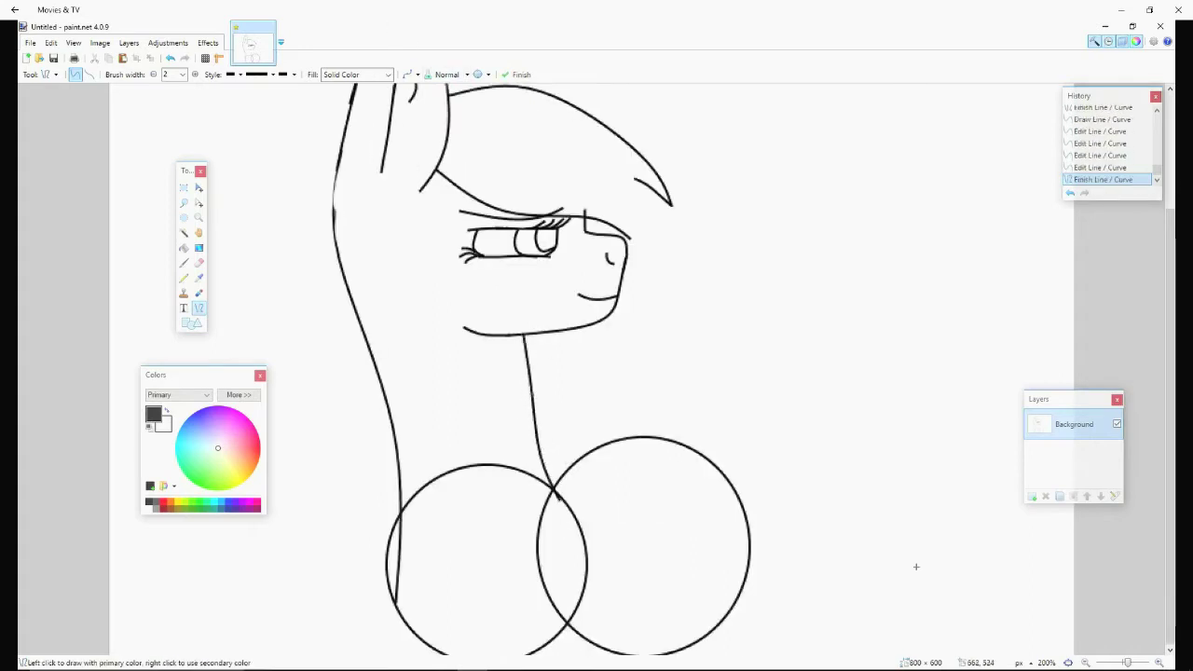
Trace the back along the top of the rear body circle and extend the curve down into the hind leg.
scroll(915, 566, "down", 1)
mouse_move(563, 509)
left_mouse_down()
mouse_move(714, 532)
mouse_move(657, 477)
mouse_move(592, 497)
left_mouse_up()
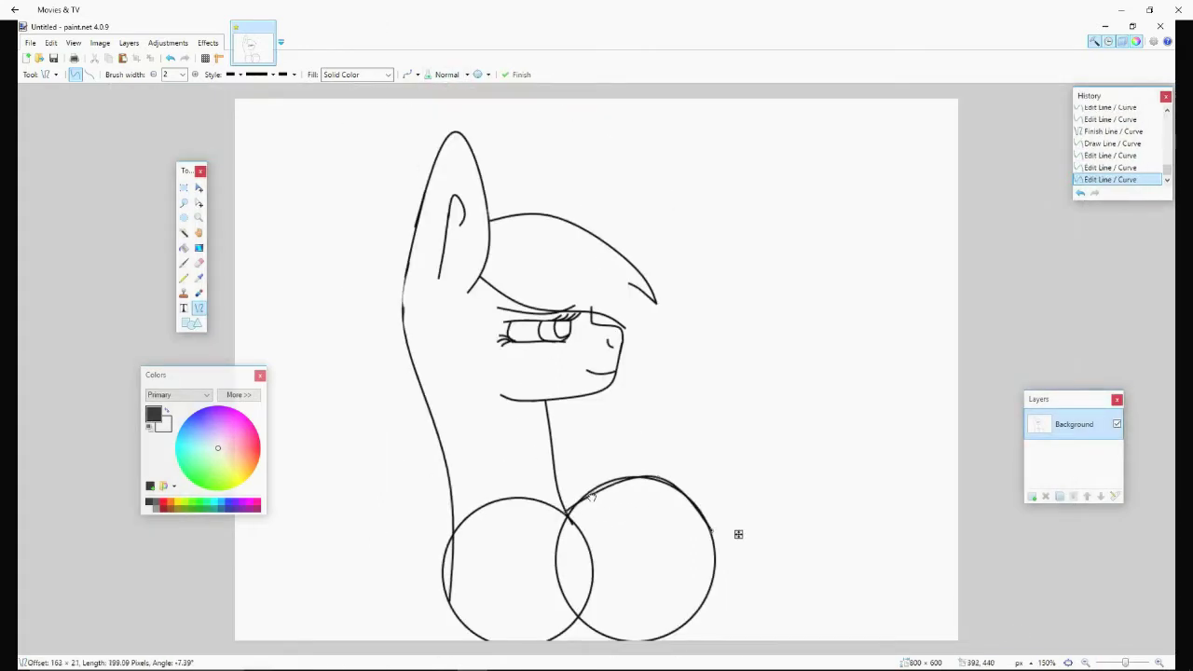
left_click_drag(714, 532, 718, 602)
mouse_move(592, 497)
left_mouse_down()
mouse_move(599, 474)
mouse_move(608, 480)
left_mouse_up()
left_click_drag(687, 491, 691, 499)
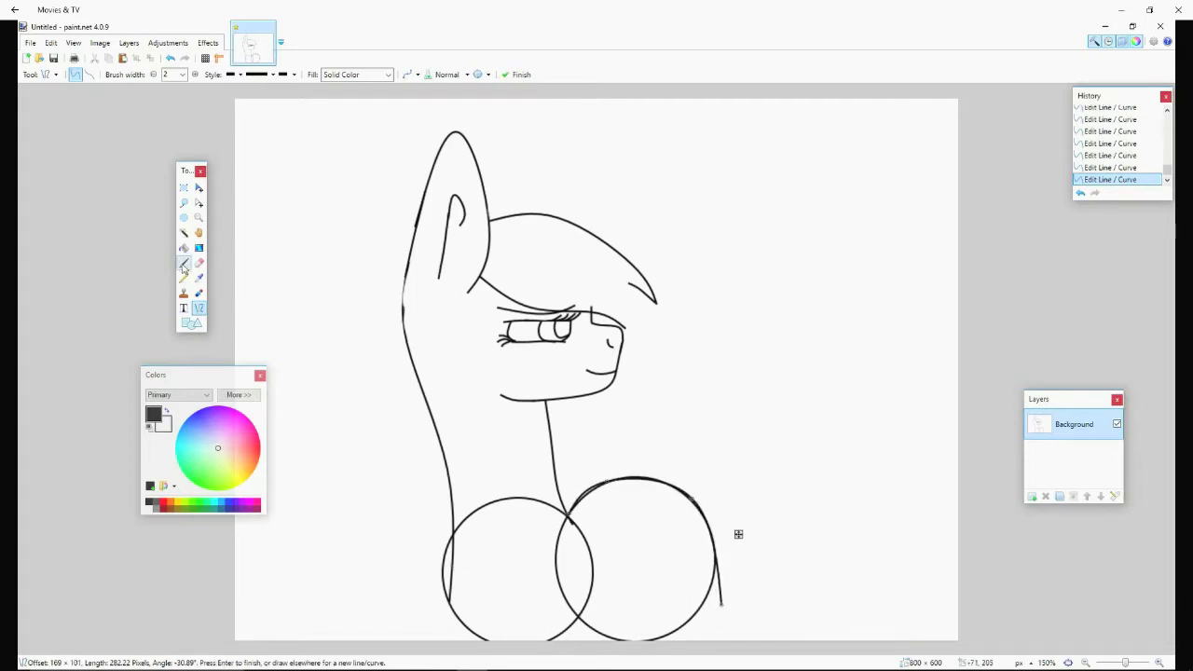
Erase the body circles' inner arcs around the chest with a white brush of width 40.
left_click(184, 264)
key("x")
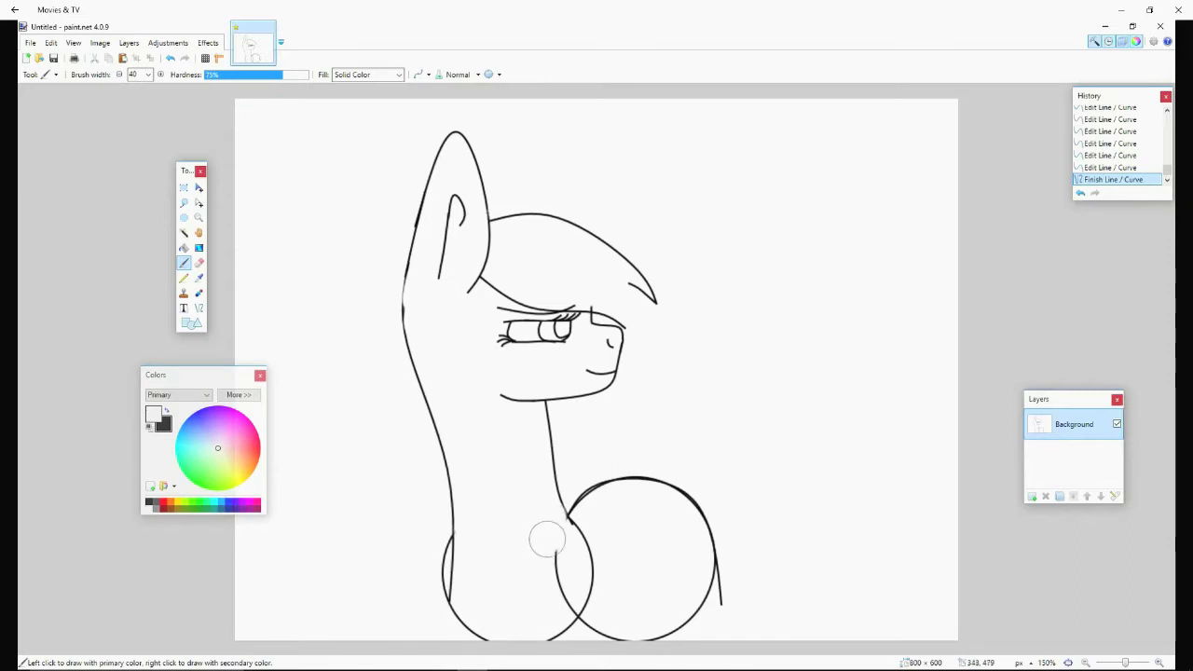
left_click(455, 594)
Draw the chest line, the inner foreleg curve and the top of the front hoof in the dark colour.
key("x")
key("o")
left_click_drag(448, 611, 448, 611)
left_click_drag(451, 549, 455, 630)
left_click_drag(457, 587, 432, 636)
key("Return")
left_click_drag(448, 636, 445, 630)
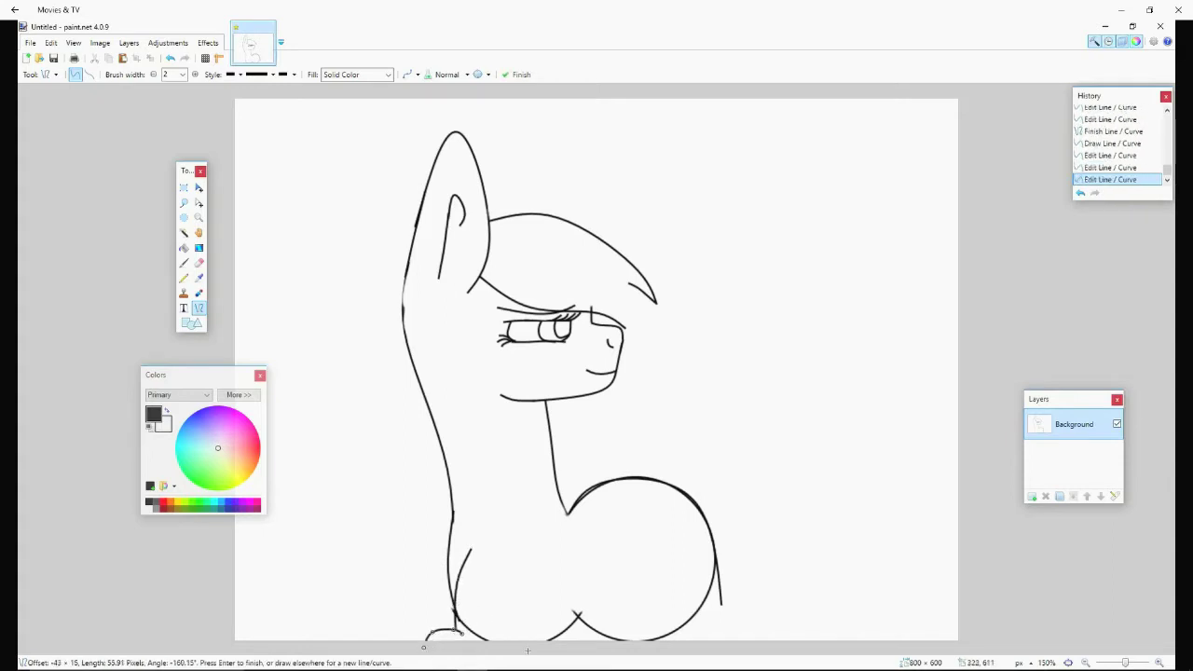
Erase the front body circle's remaining arcs around the foreleg with a white brush of width 35.
key("b")
key("x")
left_click(471, 619)
left_click(442, 611)
left_click(437, 617)
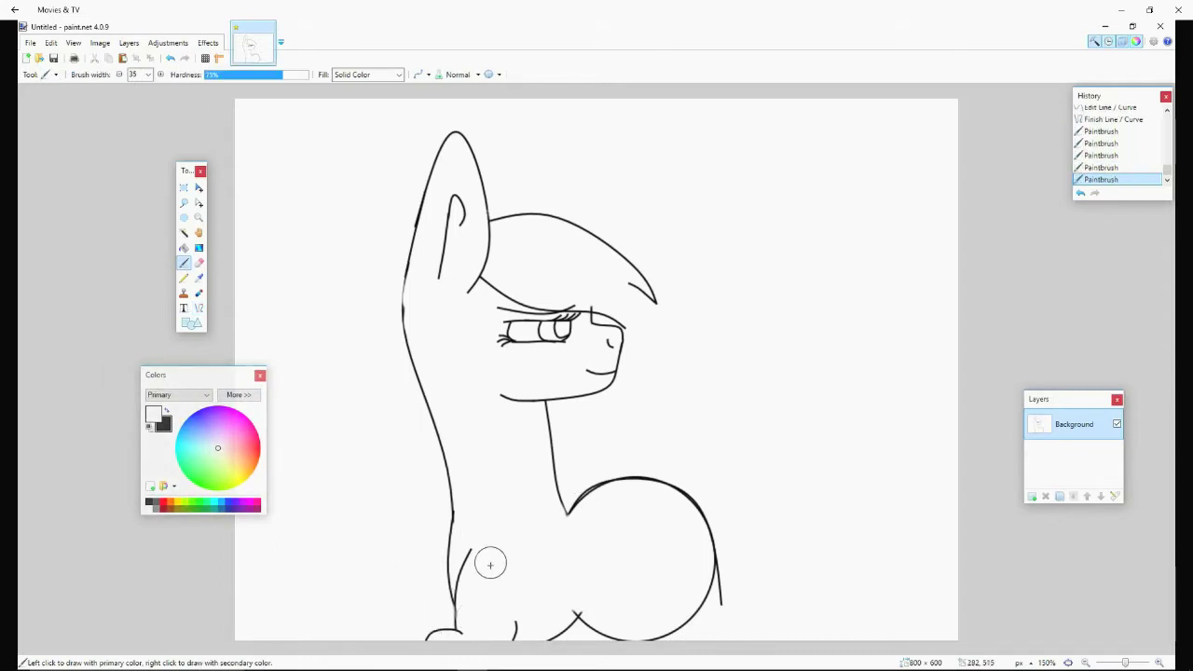
Draw an arched shoulder curve above the foreleg with a dark line of width 2.
left_click(199, 307)
left_click(176, 74)
left_click(173, 98)
key("x")
left_click_drag(466, 559, 520, 568)
left_click_drag(493, 564, 484, 550)
key("Return")
Draw the front curve of the hind leg, extend its rear line down to the canvas edge and add the hoof.
mouse_move(624, 591)
left_mouse_down()
mouse_move(665, 639)
mouse_move(652, 638)
left_mouse_up()
key("Return")
left_click_drag(723, 603, 724, 641)
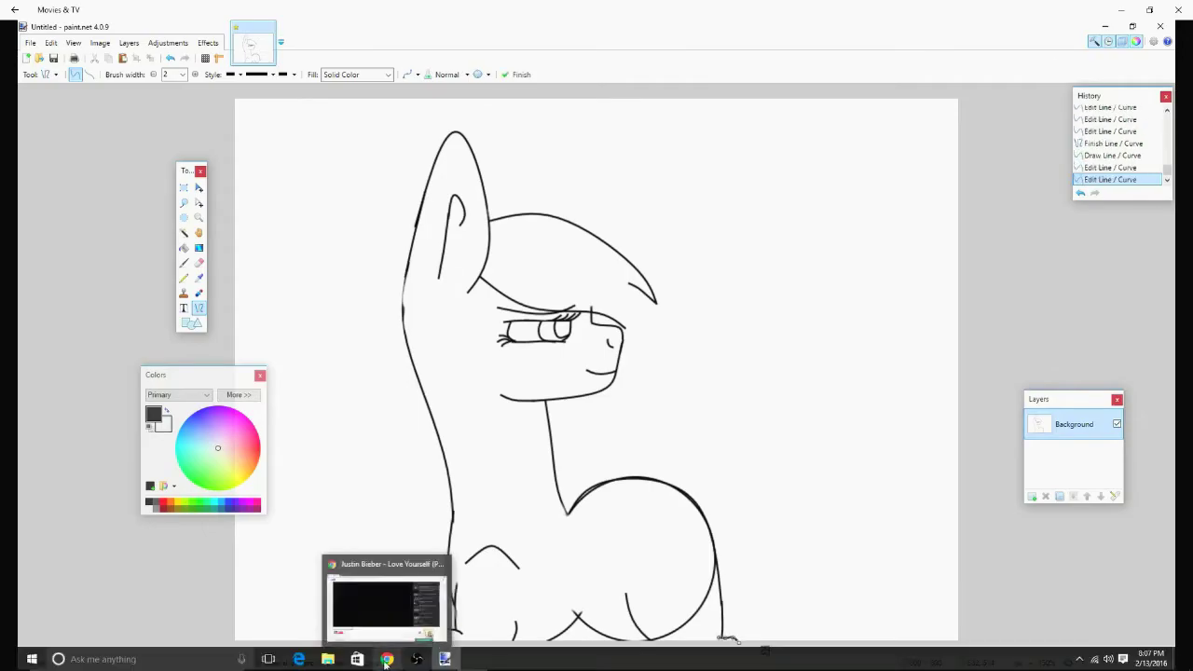
Switch to the YouTube mix in the browser to change the song, and return to the drawing.
left_click(386, 664)
left_click(922, 182)
key("alt+Tab")
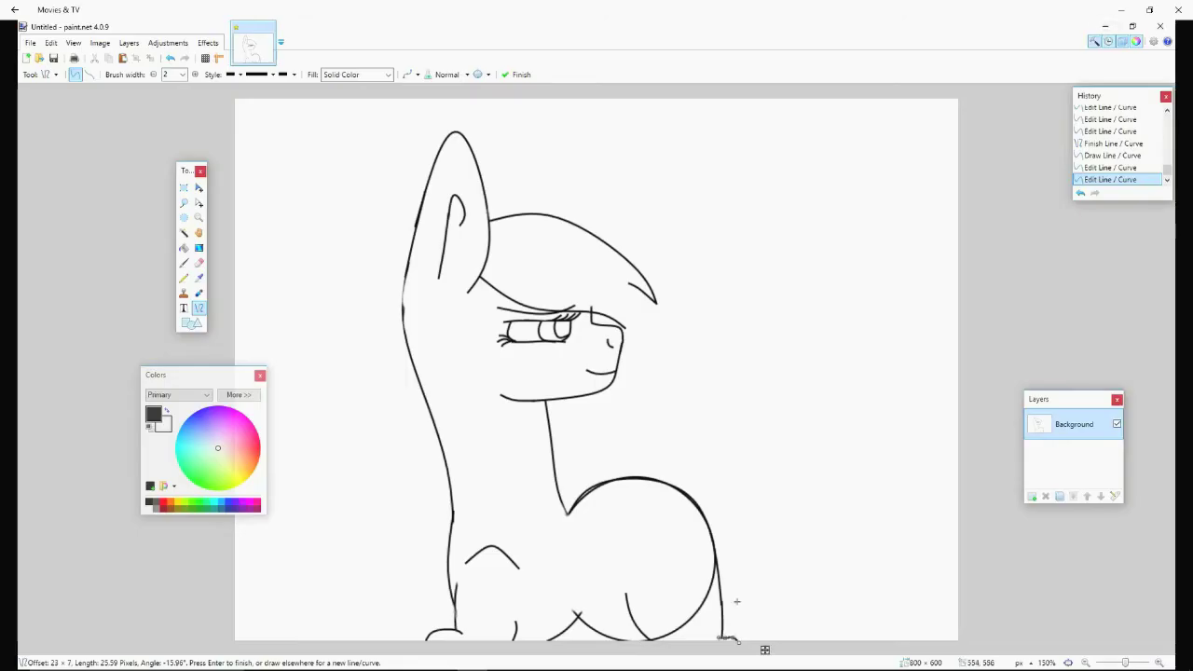
key("Return")
left_click(386, 663)
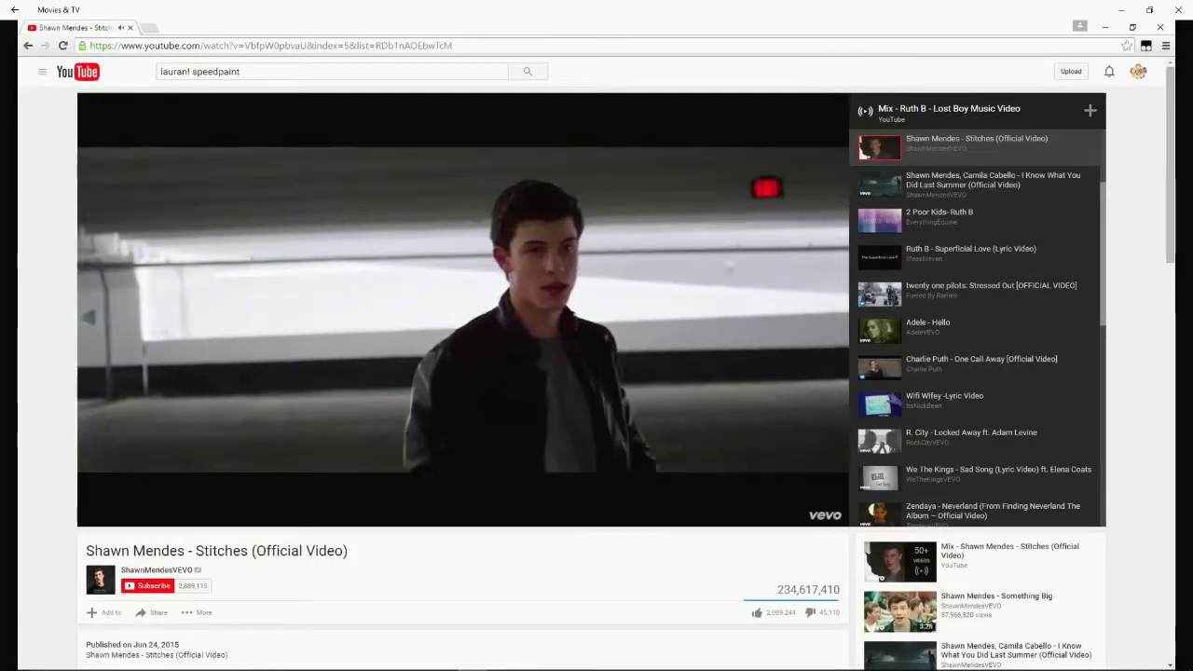
key("alt+Tab")
Add the belly line between the legs and paint over the rear body circle's leftover arcs in white.
left_click(186, 265)
left_click(166, 411)
left_click(579, 601)
left_click_drag(560, 640, 575, 638)
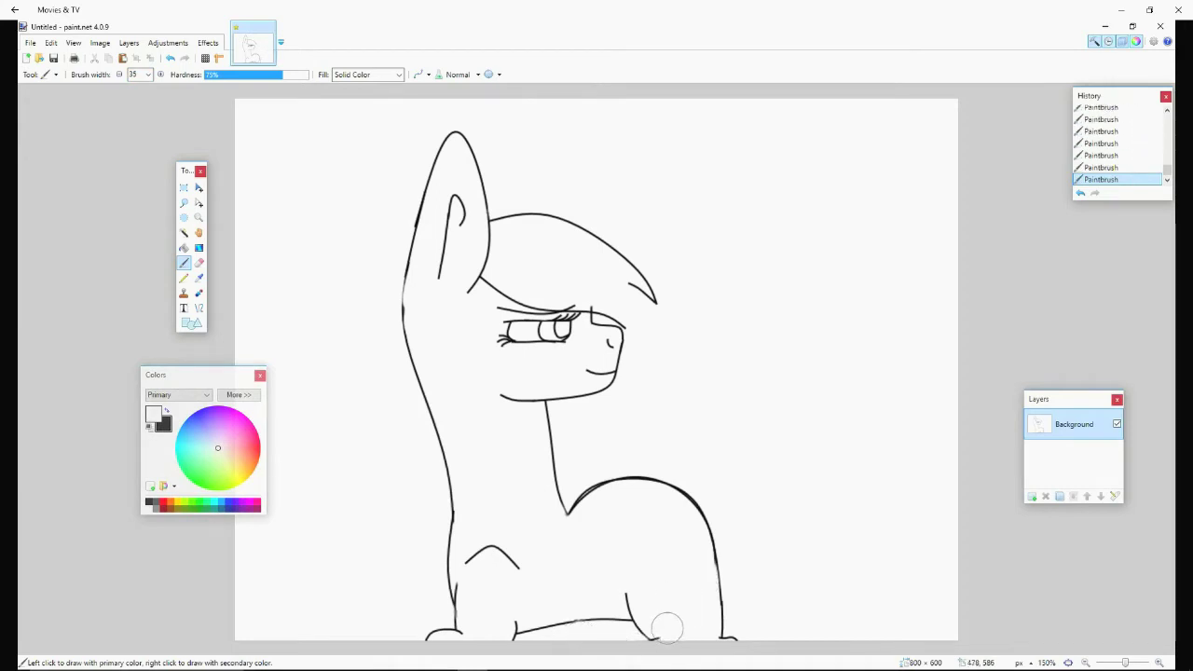
Redraw the neck line below the jaw as a dark curve of width 2 reaching further down into the body.
left_click(201, 313)
left_click(183, 74)
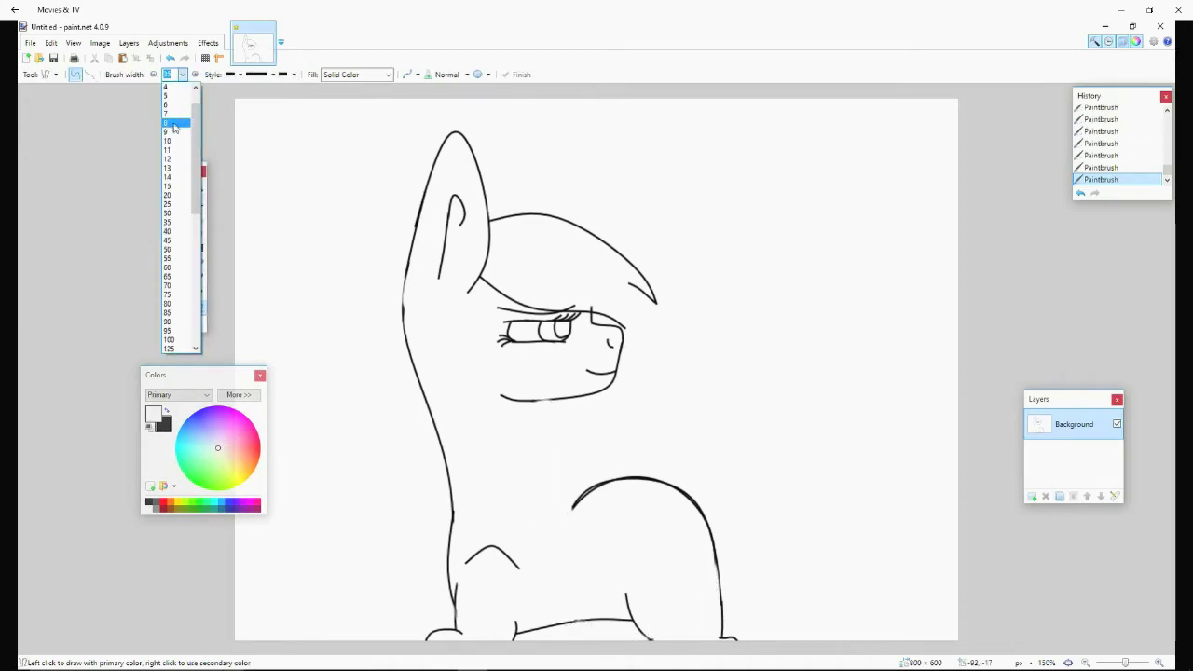
left_click(174, 95)
left_click(166, 411)
left_click_drag(528, 401, 564, 533)
mouse_move(546, 467)
left_mouse_down()
mouse_move(531, 461)
mouse_move(551, 473)
mouse_move(540, 503)
mouse_move(551, 511)
left_mouse_up()
left_click(540, 503)
key("ctrl+z")
key("Return")
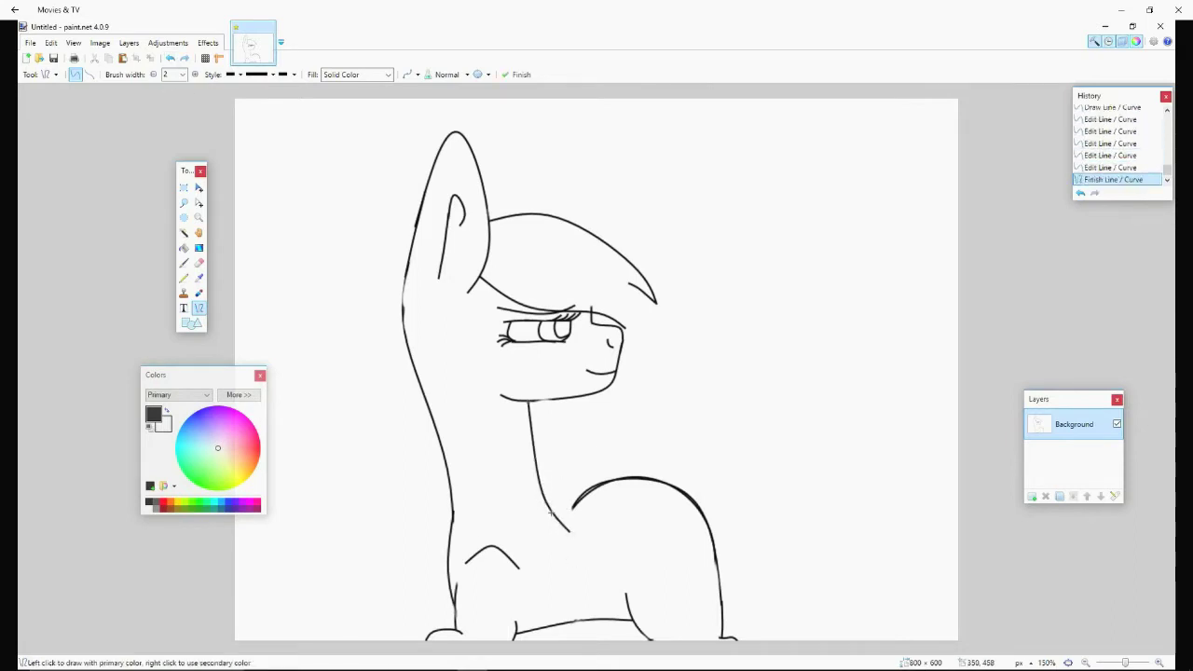
Connect the neck to the back with a short line and paint over the overlapping line ends in white.
left_click(593, 485)
left_click(166, 411)
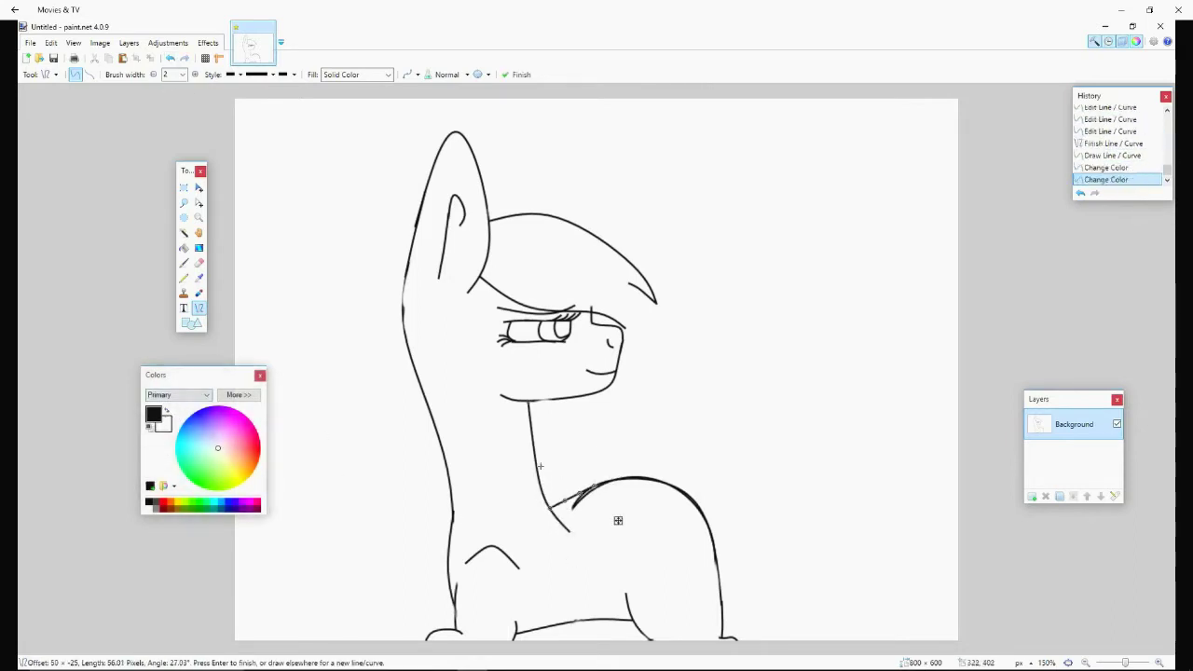
left_click(182, 74)
left_click(172, 233)
left_click(183, 263)
mouse_move(594, 496)
left_mouse_down()
mouse_move(572, 521)
mouse_move(555, 516)
left_mouse_up()
Tidy the join between neck and back with a short dark line of width 2.
left_click(198, 308)
left_click(174, 74)
left_click(173, 100)
key("x")
left_click(585, 446)
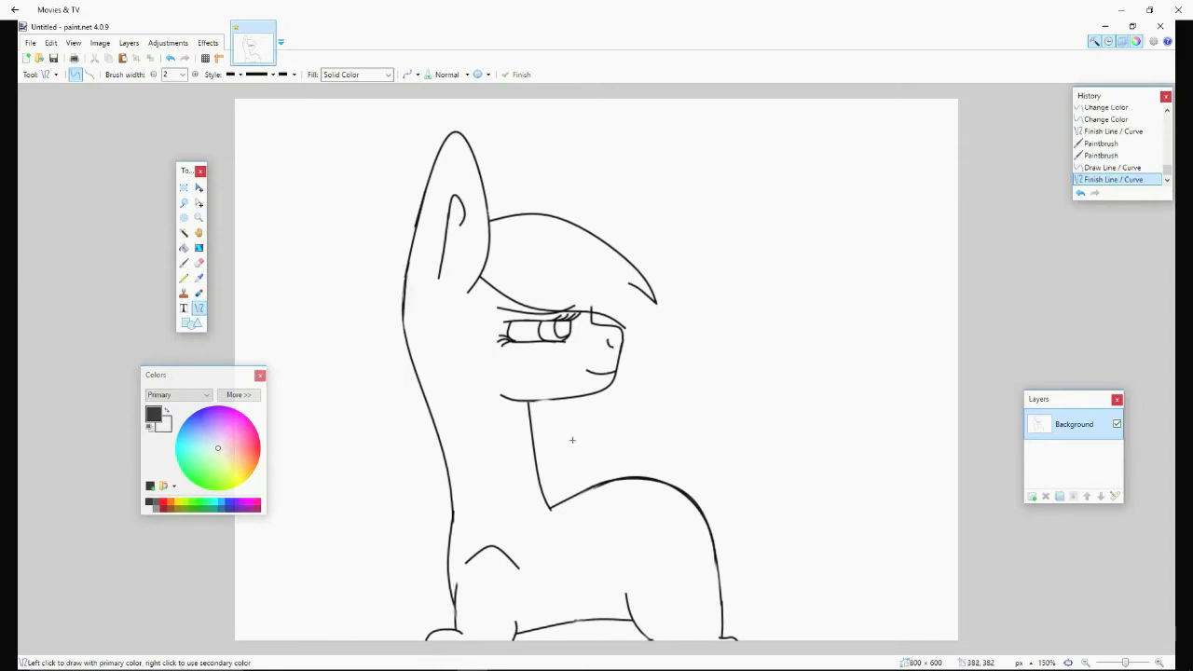
left_click_drag(549, 500, 568, 500)
key("Return")
Erase the front neck line between the ear and the chest with white paint.
left_click(183, 262)
left_click(166, 411)
left_click_drag(405, 315, 453, 495)
Draw a small dark hair curl beneath the ear with a line width of 2.
key("o")
left_click(184, 74)
left_click(172, 98)
key("x")
mouse_move(402, 312)
left_mouse_down()
mouse_move(452, 310)
mouse_move(407, 352)
mouse_move(434, 356)
left_mouse_up()
key("Return")
Draw the mane's outer edge curving down from the ear, and finish its pointed tip with a short stroke.
left_click_drag(408, 257, 429, 412)
left_click_drag(418, 334, 375, 317)
left_click_drag(429, 412, 413, 455)
left_click_drag(391, 401, 377, 381)
mouse_move(403, 471)
left_mouse_down()
mouse_move(408, 414)
mouse_move(403, 450)
left_mouse_up()
left_click_drag(404, 434, 399, 434)
Draw the mane's wavy inner edge down from the hair curl and end it with a small flick.
left_click_drag(435, 352, 471, 473)
left_click_drag(448, 393, 464, 392)
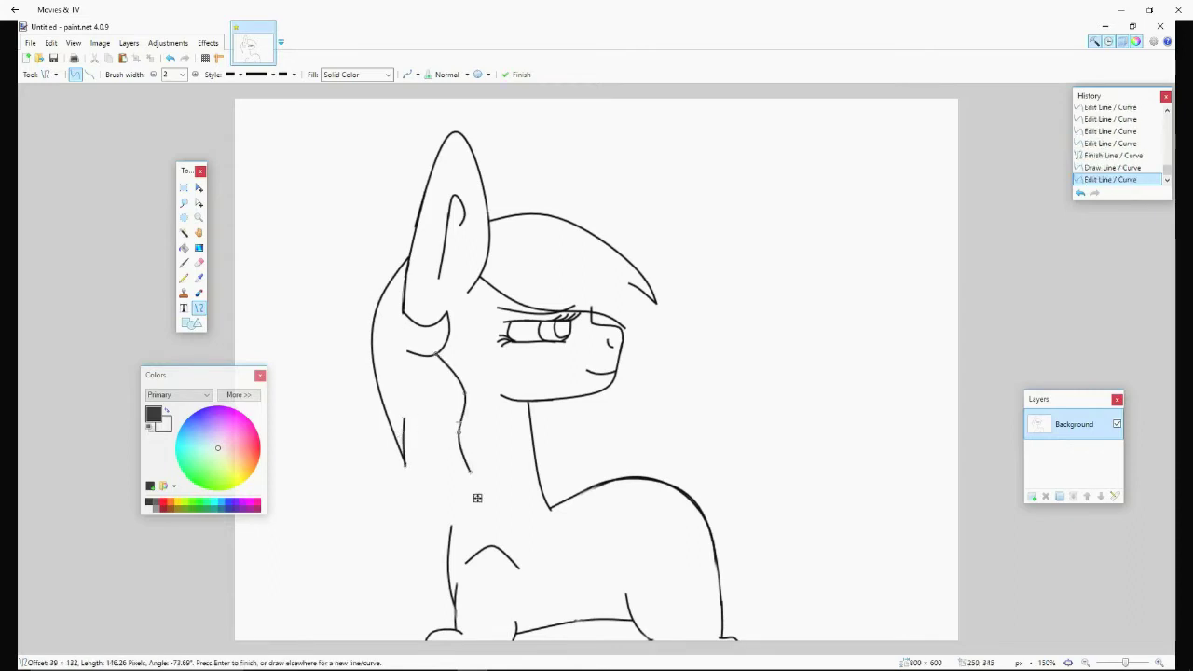
mouse_move(481, 466)
left_mouse_down()
mouse_move(436, 469)
mouse_move(470, 483)
left_mouse_up()
Draw the mane's lower lock with two curves meeting in a point above the shoulder.
left_click_drag(404, 465, 495, 510)
mouse_move(450, 487)
left_mouse_down()
mouse_move(466, 498)
mouse_move(461, 548)
left_mouse_up()
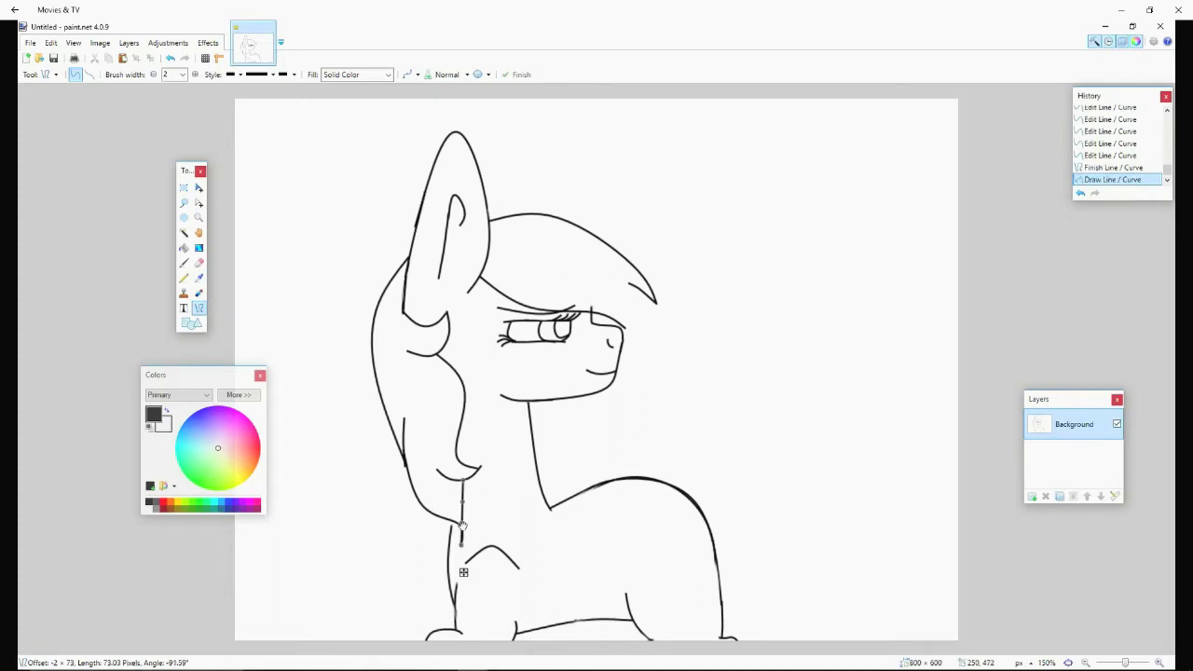
left_click_drag(473, 506, 481, 504)
key("Return")
Draw the tail's arched upper edge from the rump to a pointed tip, with a curled lock beneath the tip.
left_click_drag(632, 478, 866, 527)
left_click_drag(750, 508, 772, 415)
left_click_drag(653, 447, 644, 433)
left_click_drag(867, 527, 835, 534)
left_click_drag(801, 438, 795, 416)
left_click_drag(862, 515, 857, 514)
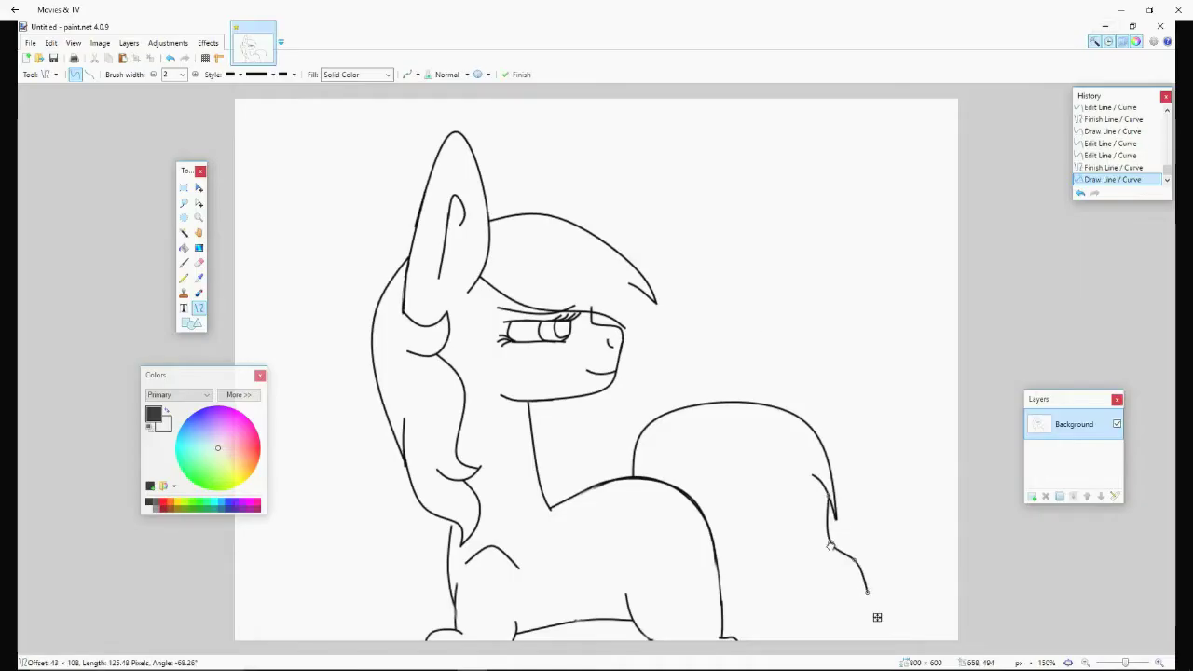
mouse_move(829, 547)
left_mouse_down()
mouse_move(841, 567)
mouse_move(828, 586)
left_mouse_up()
Draw the tail's inner edge from the rump down to a point, and add a short upward stroke at its tip.
left_click_drag(659, 479, 726, 597)
left_click_drag(692, 537, 726, 522)
left_click_drag(710, 575, 764, 585)
key("ctrl+z")
key("ctrl+z")
key("ctrl+z")
key("ctrl+z")
key("ctrl+z")
key("Return")
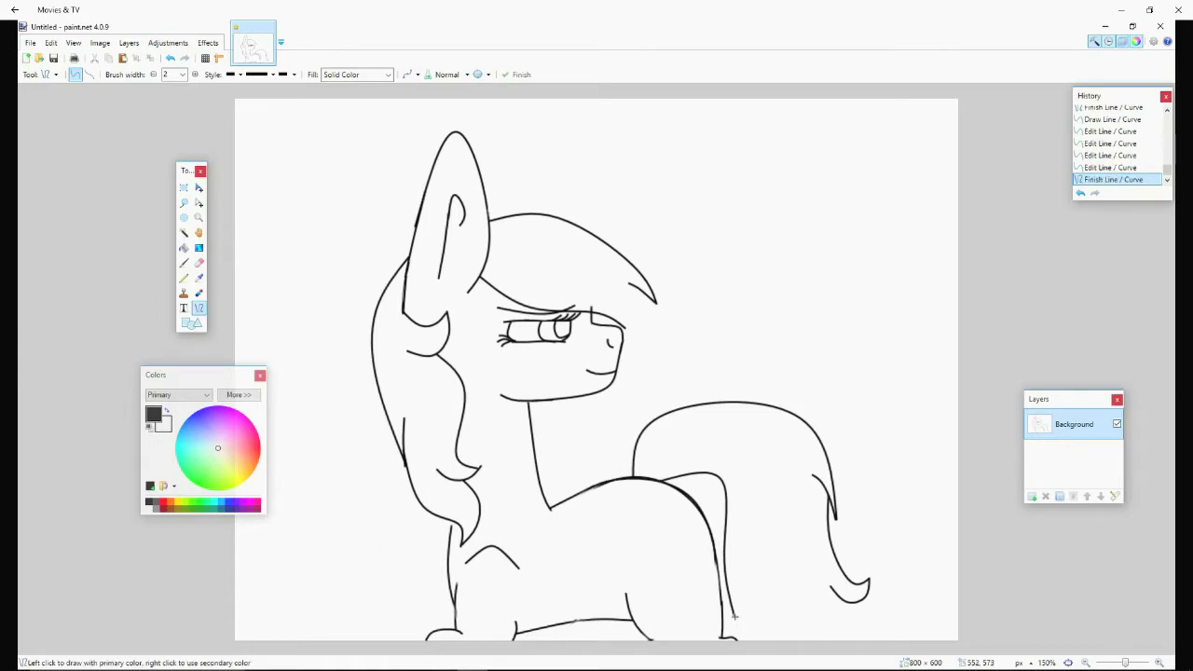
left_click_drag(742, 573, 737, 615)
key("Return")
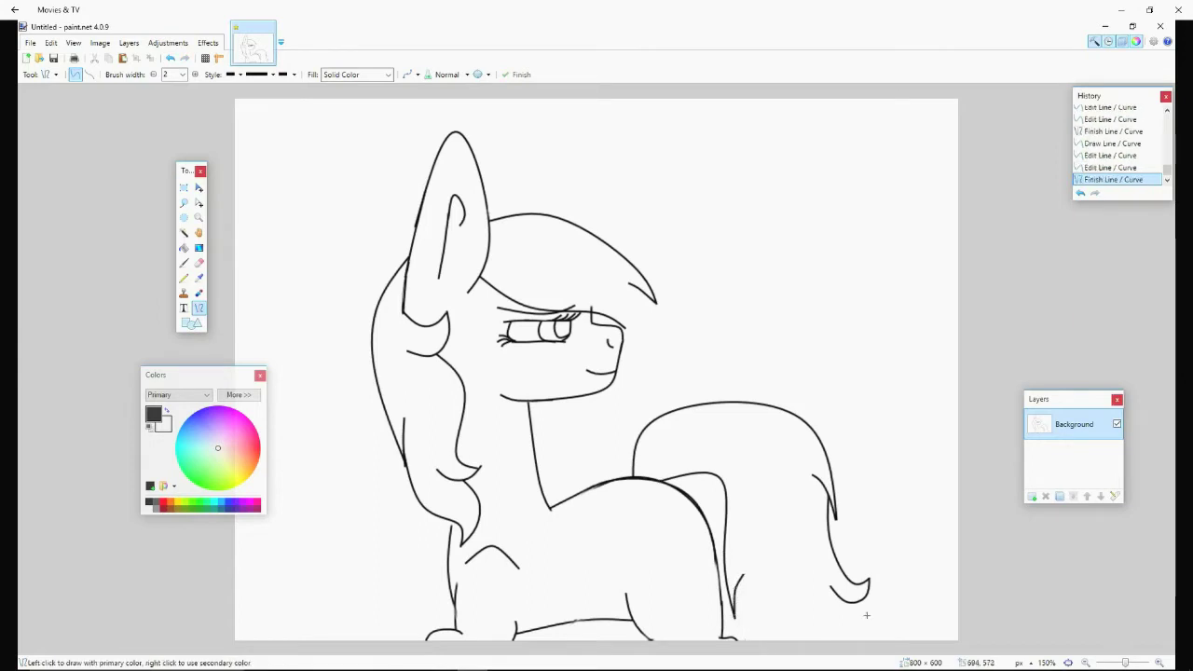
Paint over the curled lower part of the tail's lock with the Paintbrush in the light background color.
left_click(184, 264)
key("x")
left_click_drag(826, 606, 867, 580)
left_click(147, 74)
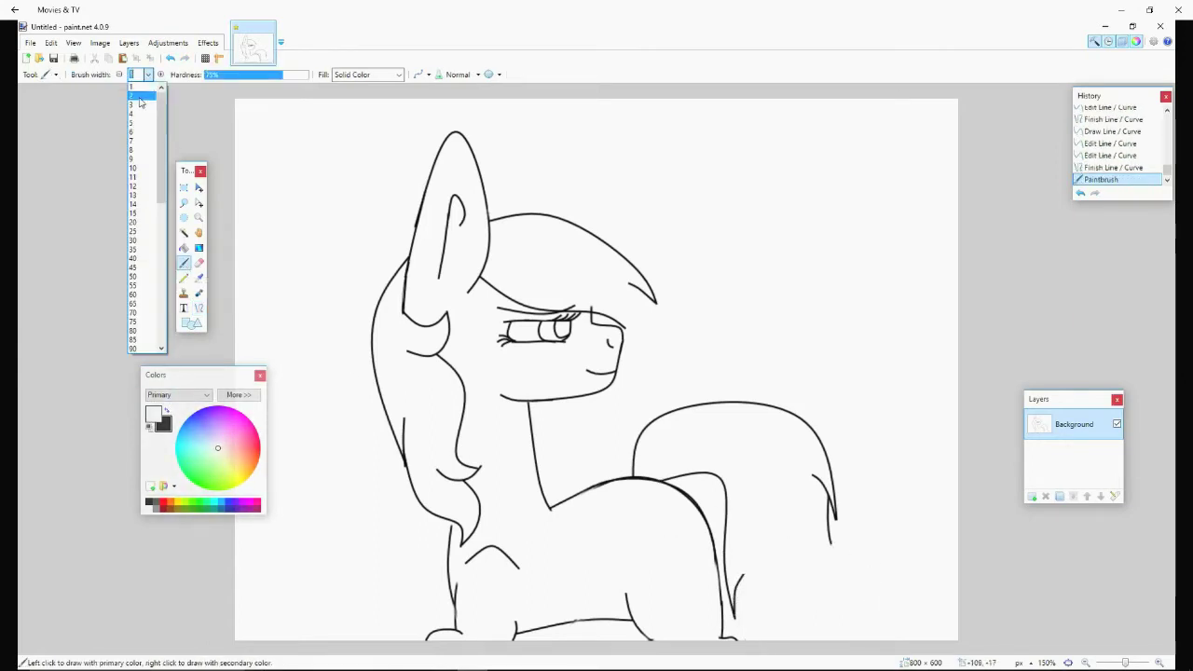
left_click(140, 93)
key("x")
key("ctrl+z")
Draw a short curve down from the tail's inner tip, and paint over the leftover stub beneath the outer tip.
left_click(199, 307)
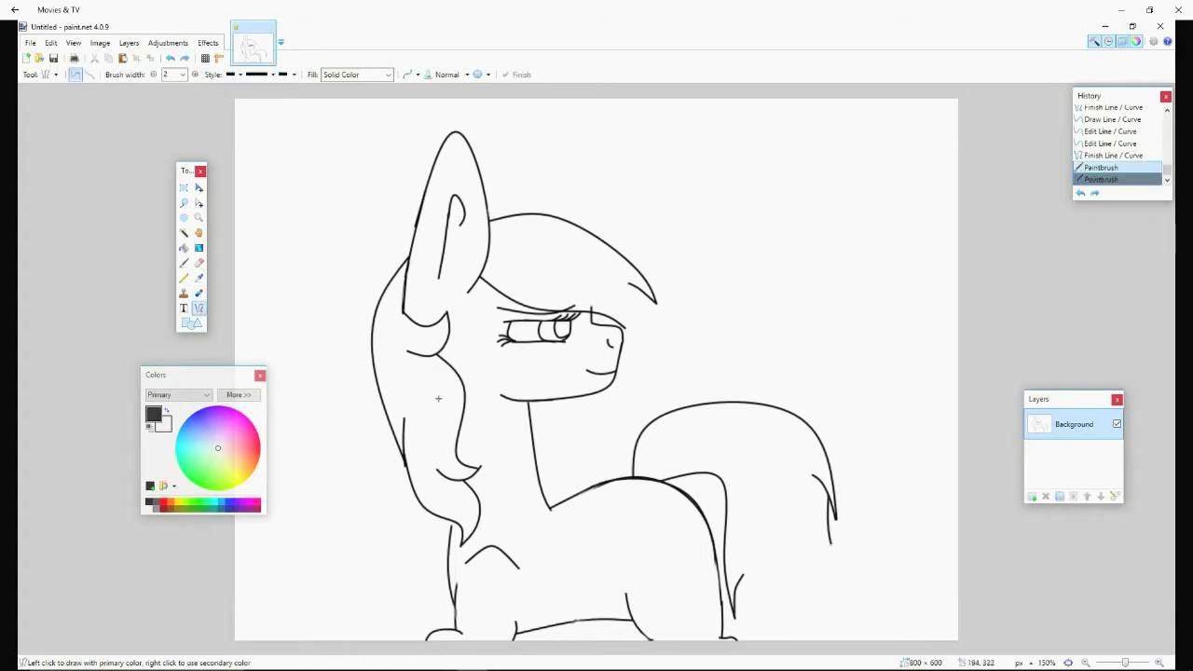
mouse_move(737, 584)
left_mouse_down()
mouse_move(772, 607)
mouse_move(764, 652)
mouse_move(746, 641)
left_mouse_up()
key("Return")
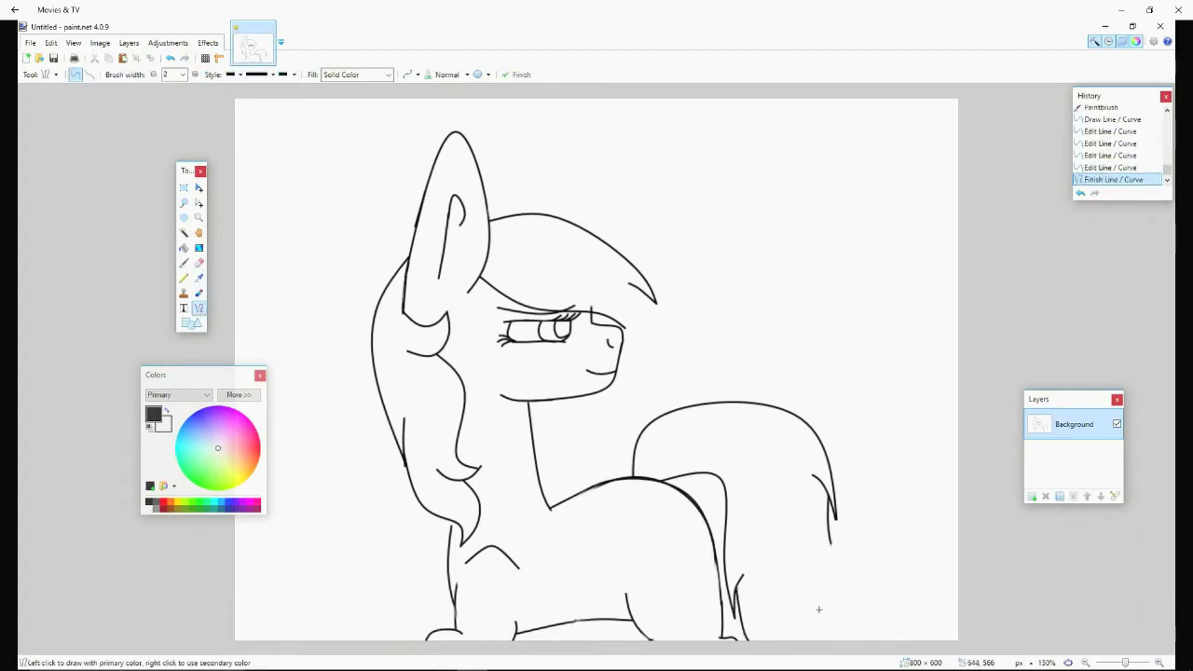
left_click(184, 262)
key("x")
left_click_drag(830, 545, 832, 521)
left_click_drag(832, 535, 824, 508)
Draw the tail's lower outer edge in the dark color with line width 2, finishing with a small flick and a short strand.
left_click(199, 307)
key("x")
left_click(174, 75)
left_click(172, 96)
left_click_drag(870, 559, 862, 615)
left_click_drag(849, 522, 859, 522)
mouse_move(862, 597)
left_mouse_down()
mouse_move(870, 615)
mouse_move(842, 602)
mouse_move(868, 618)
mouse_move(854, 617)
mouse_move(865, 629)
left_mouse_up()
left_click(903, 585)
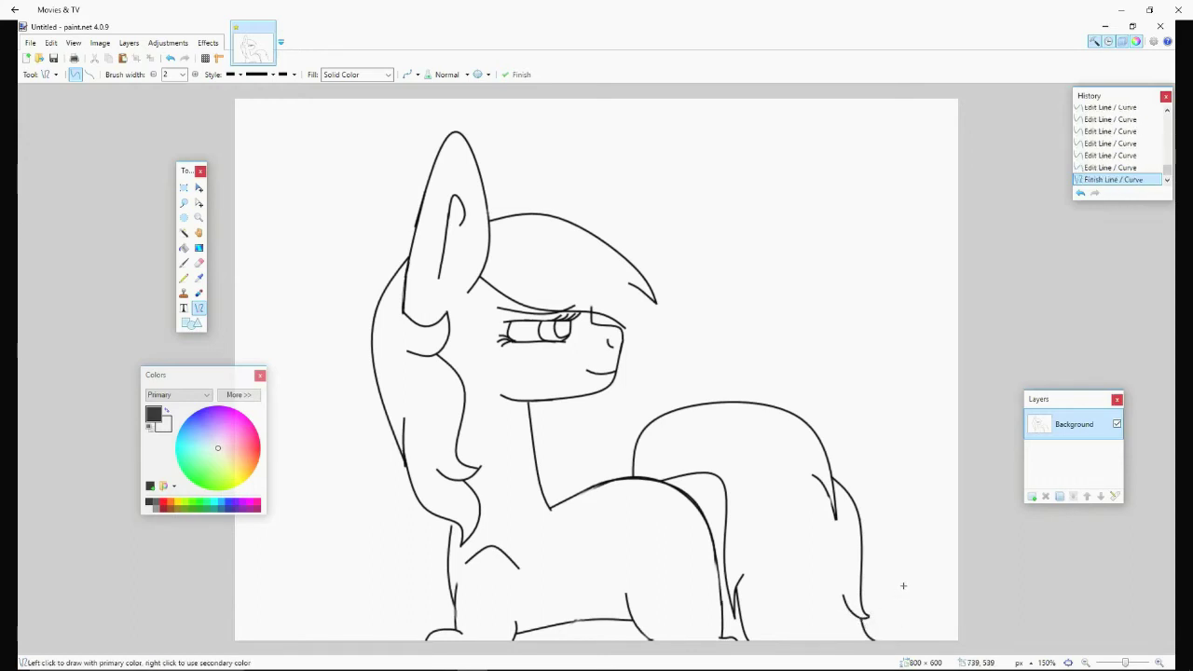
Draw small curled hair strands behind the neck, from the jaw down to the back.
mouse_move(535, 400)
left_mouse_down()
mouse_move(564, 425)
mouse_move(551, 422)
left_mouse_up()
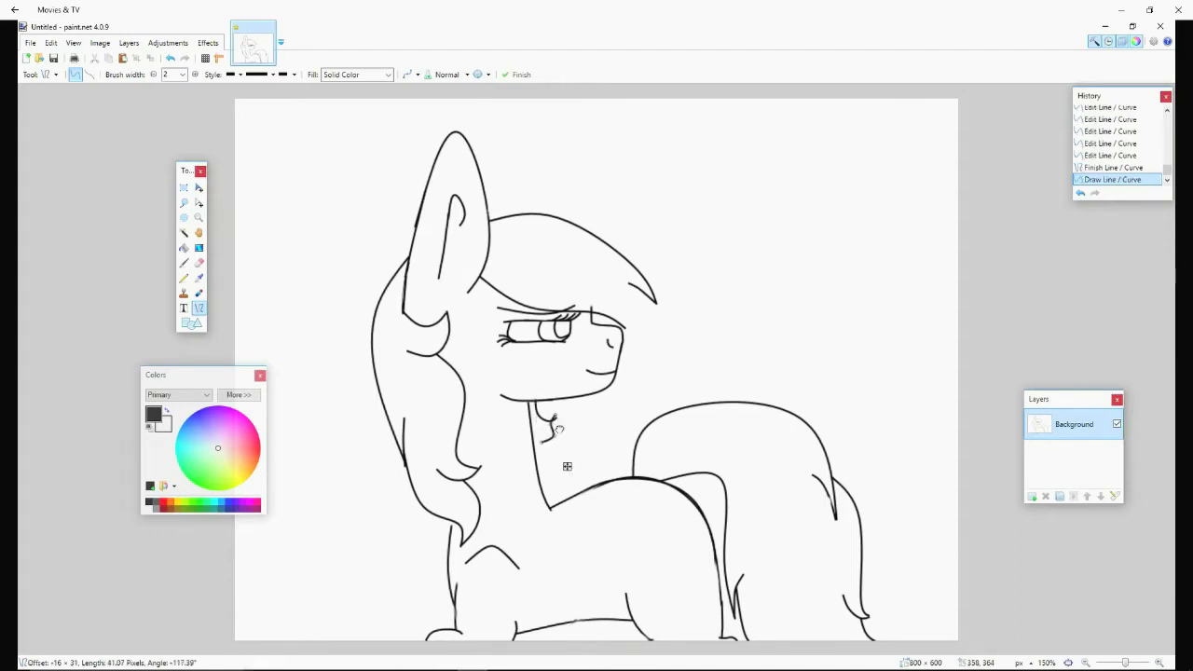
left_click_drag(547, 439, 559, 419)
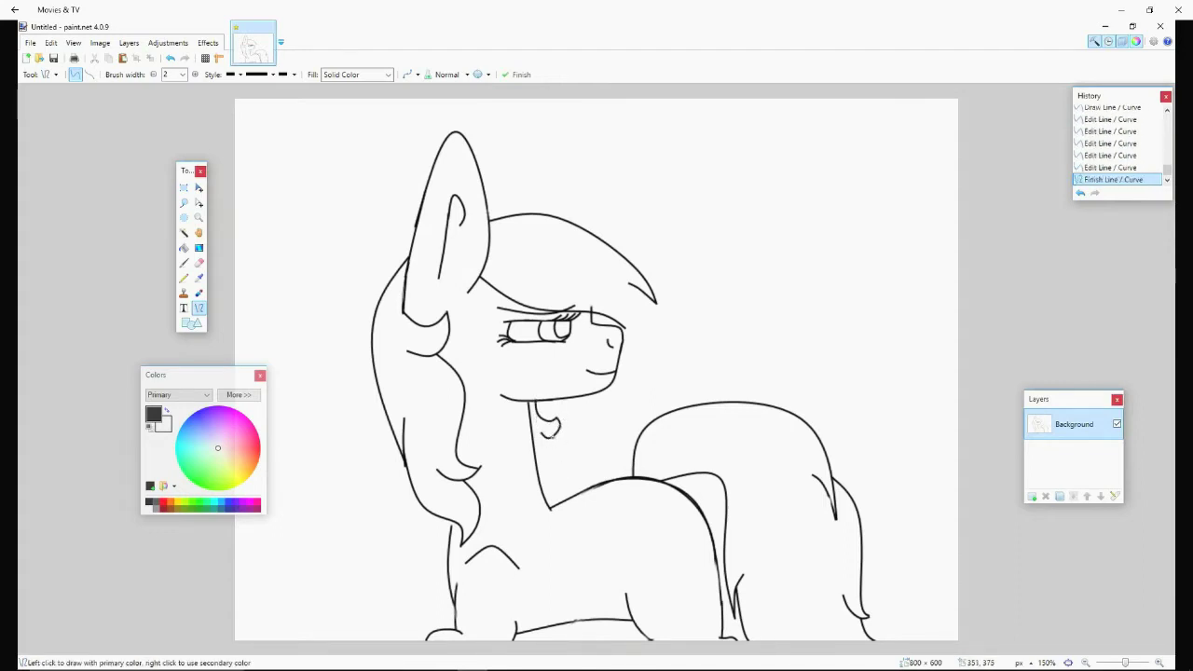
left_click_drag(568, 475, 559, 469)
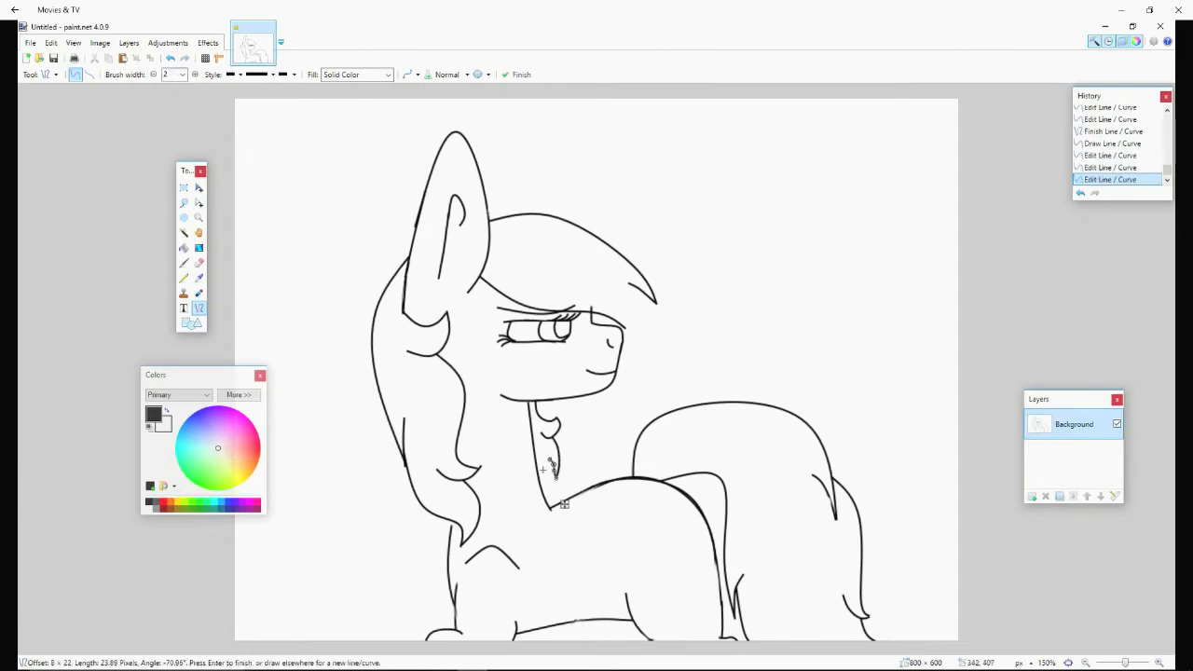
key("ctrl+z")
left_click_drag(549, 466, 552, 483)
key("Return")
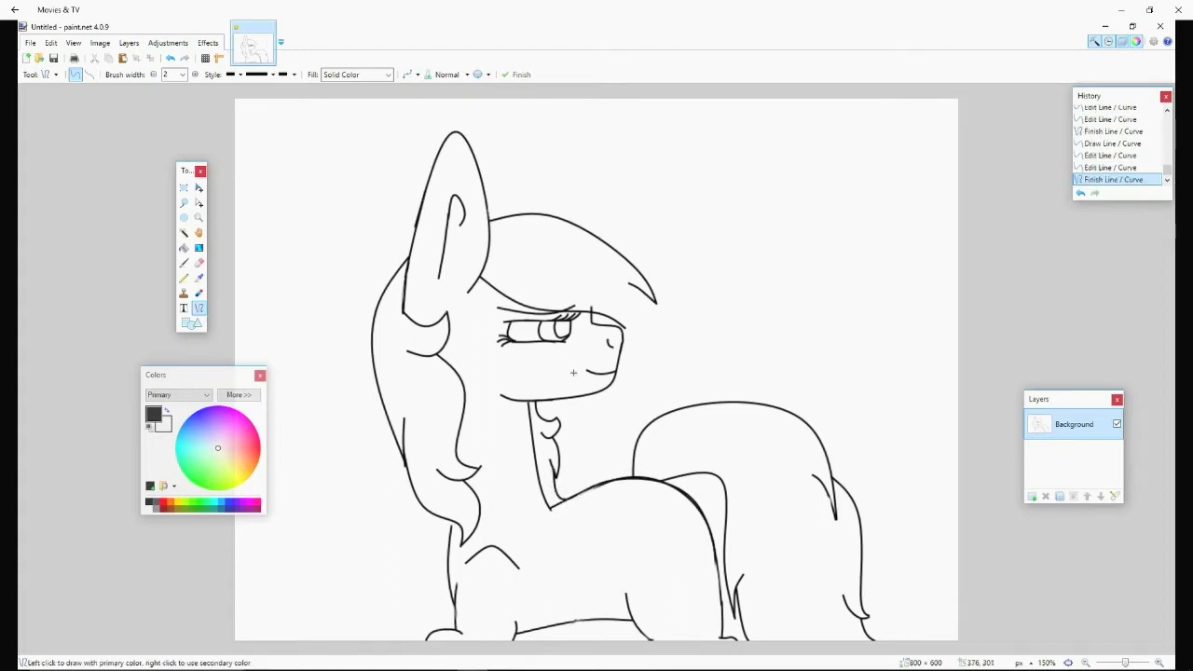
Draw the wing's rounded front and lower outline on the side of the body.
left_click_drag(559, 543, 531, 549)
left_click_drag(597, 571, 540, 582)
left_click_drag(623, 589, 615, 580)
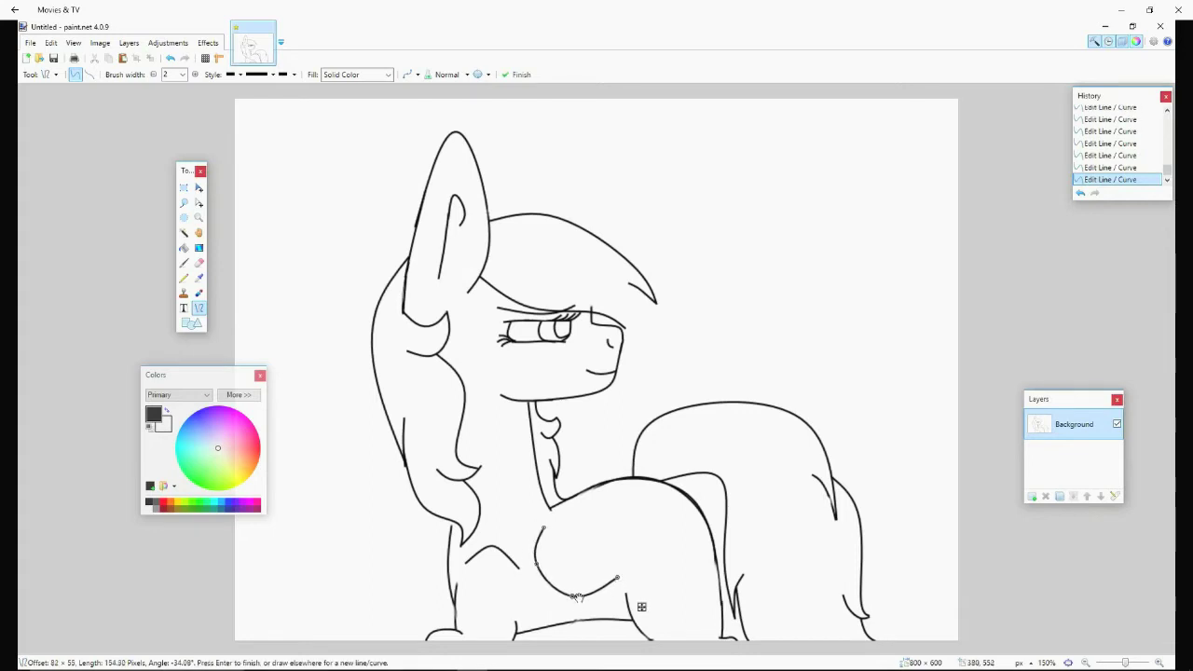
Draw a stacked row of short pointed feathers inside the wing, up to its front edge.
scroll(1173, 652, "up", 1)
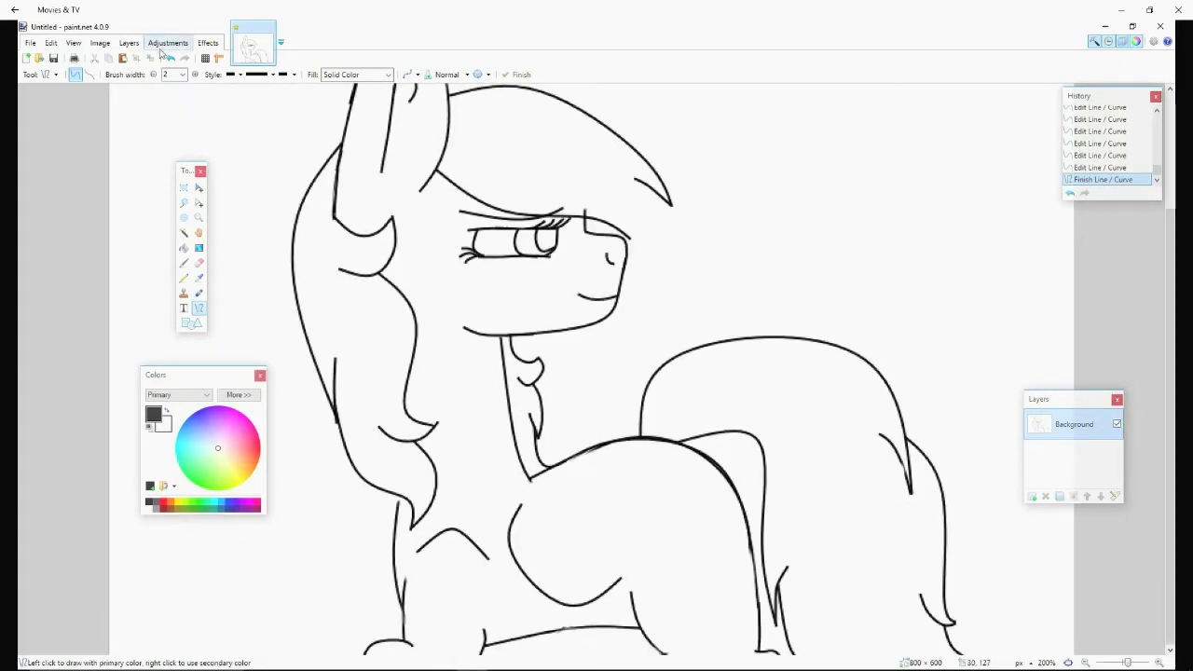
mouse_move(625, 581)
left_mouse_down()
mouse_move(609, 581)
mouse_move(647, 580)
mouse_move(592, 552)
mouse_move(607, 549)
left_mouse_up()
key("Return")
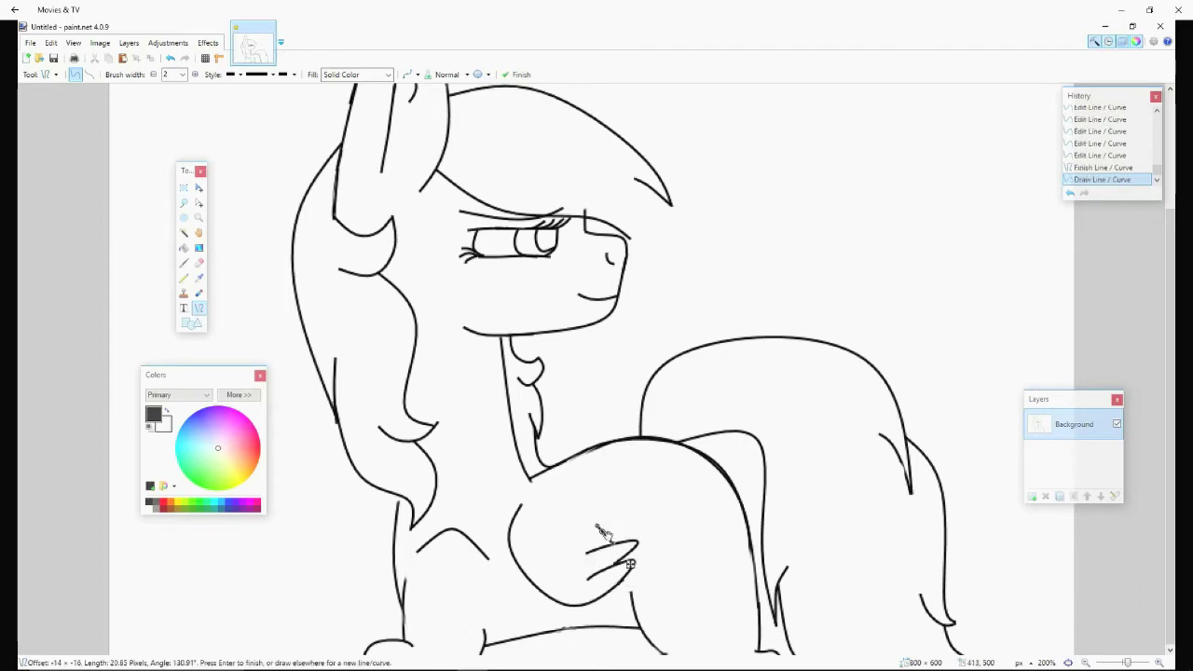
mouse_move(630, 564)
left_mouse_down()
mouse_move(639, 525)
mouse_move(574, 534)
mouse_move(617, 513)
mouse_move(557, 520)
left_mouse_up()
key("Return")
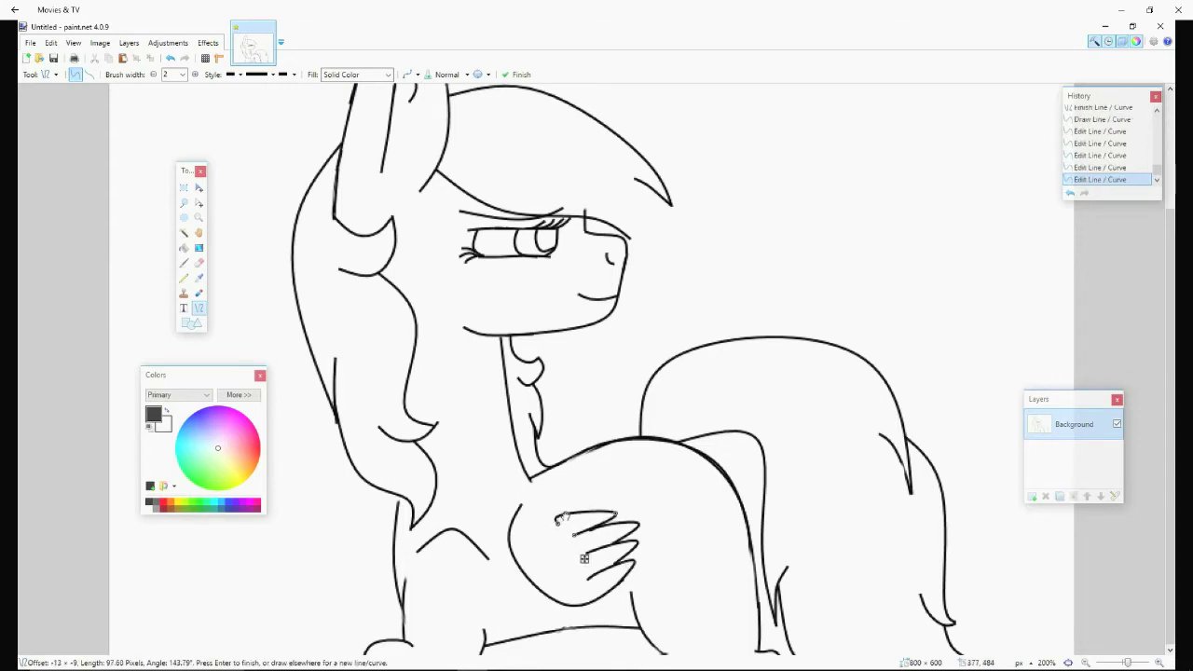
mouse_move(555, 508)
left_mouse_down()
mouse_move(587, 497)
mouse_move(538, 503)
left_mouse_up()
Draw the long feathers tapering from the wing toward the rump, redrawing the stray stroke near the wing tip.
left_click_drag(592, 602, 697, 532)
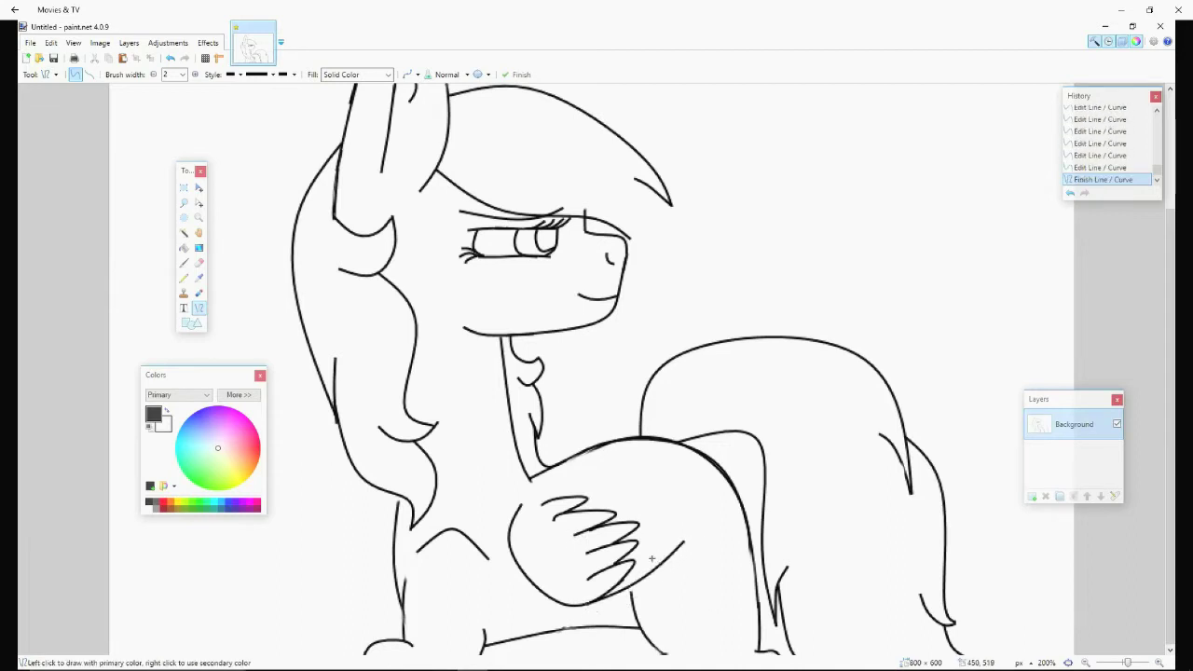
mouse_move(652, 557)
left_mouse_down()
mouse_move(701, 525)
mouse_move(685, 538)
mouse_move(718, 495)
mouse_move(734, 501)
left_mouse_up()
key("Return")
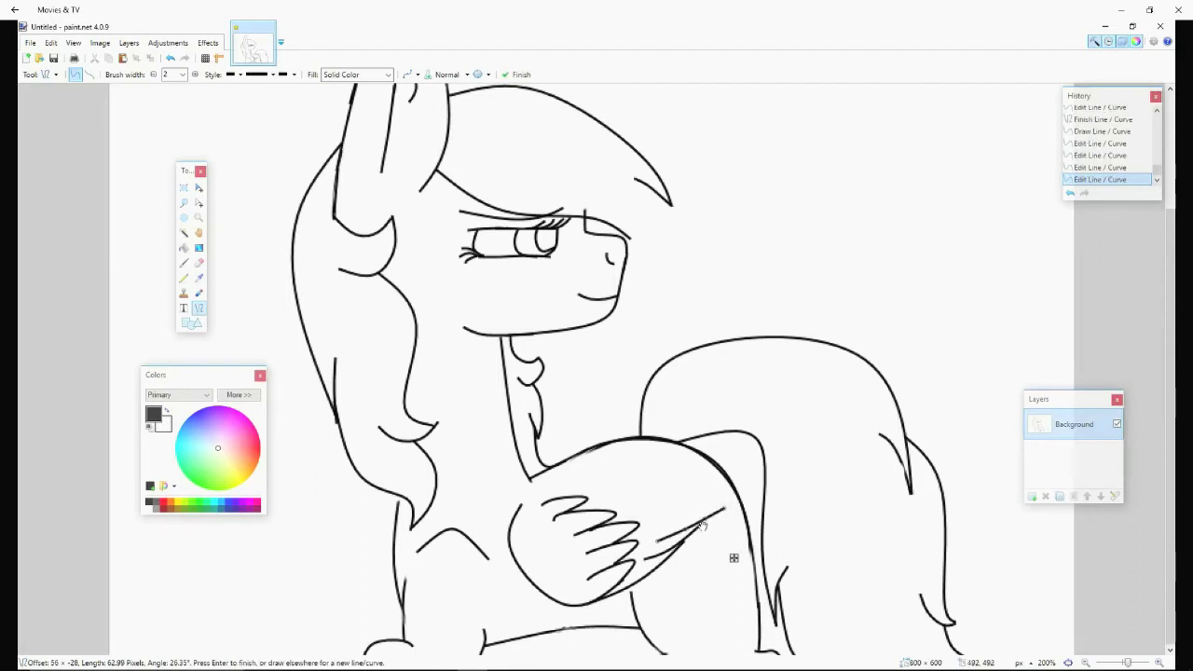
left_click_drag(658, 522, 731, 504)
left_click(769, 530)
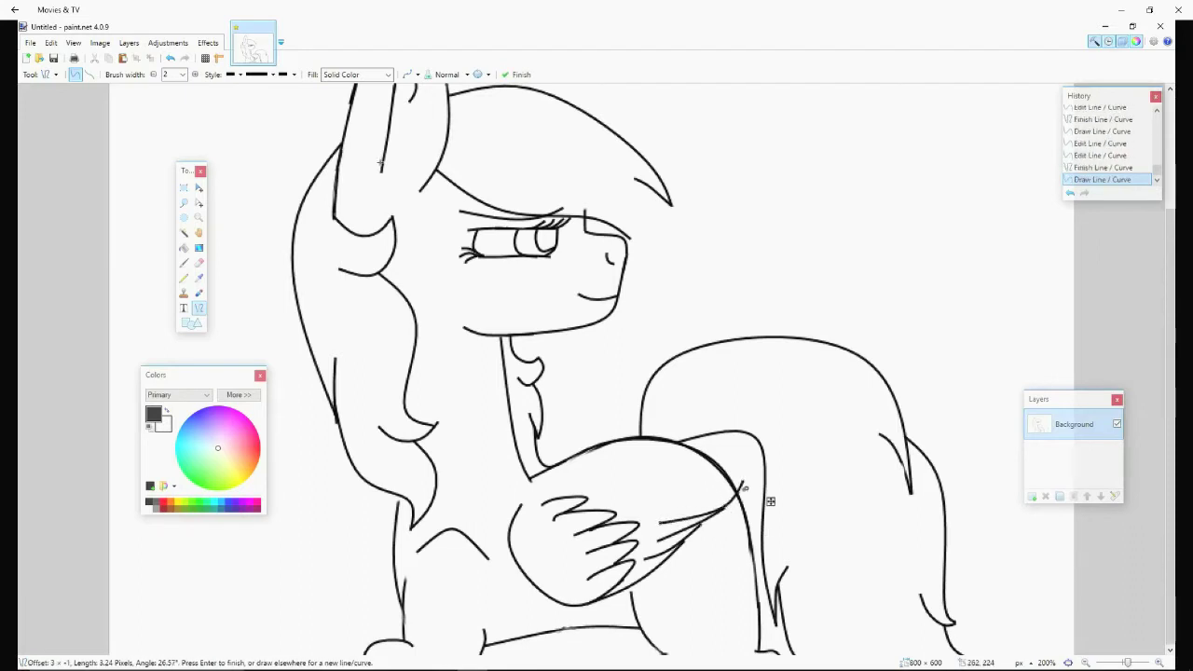
key("ctrl+z")
key("ctrl+z")
left_click_drag(658, 522, 643, 506)
key("Return")
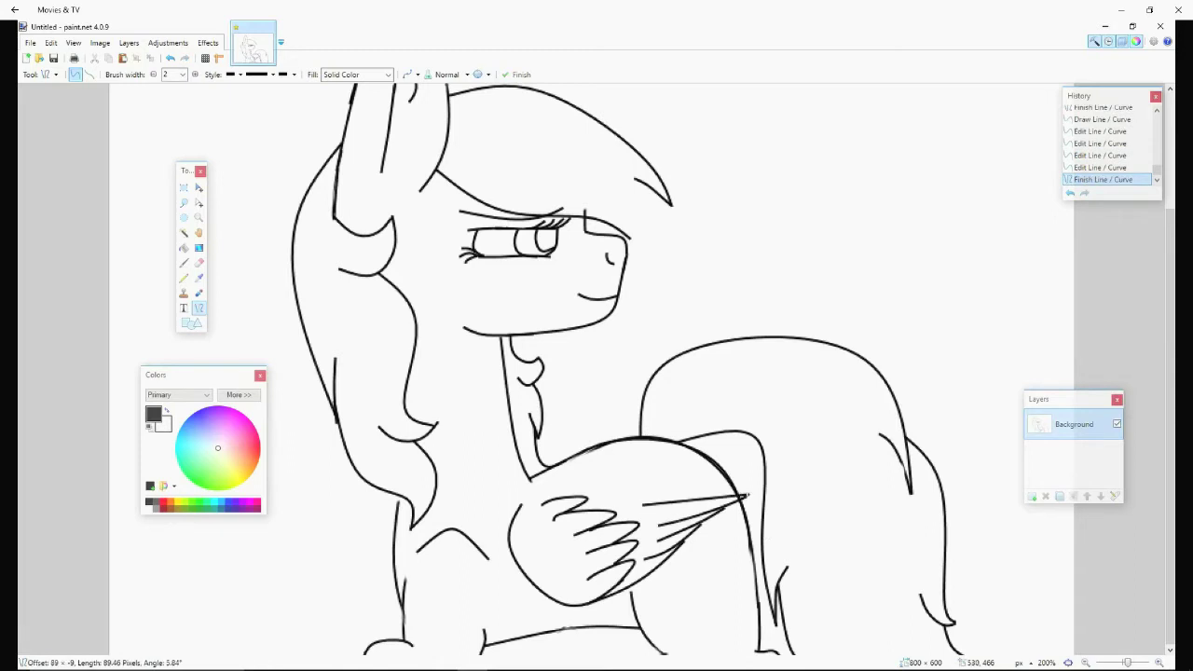
Draw the wing's rounded tip and its curved upper edge back to the front of the wing.
left_click_drag(745, 497, 756, 486)
left_click_drag(643, 505, 585, 491)
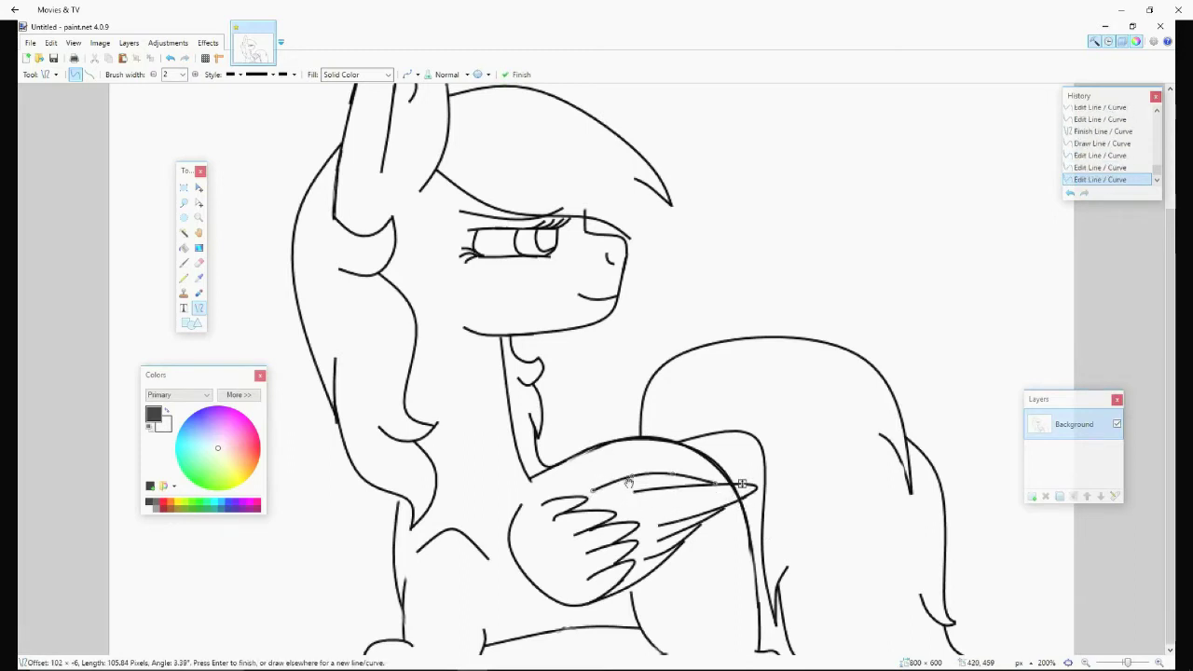
left_click_drag(588, 486, 618, 478)
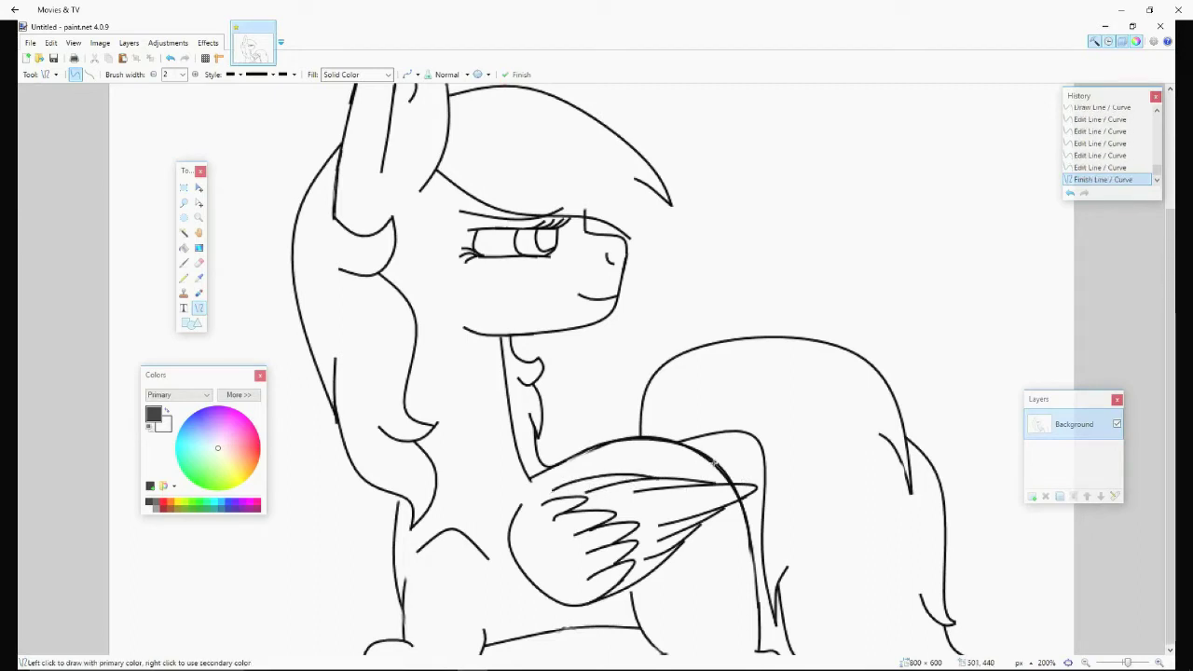
Draw a long hair strand from the fringe's tip past the muzzle to the back, reworking its small flick midway.
key("ctrl+minus")
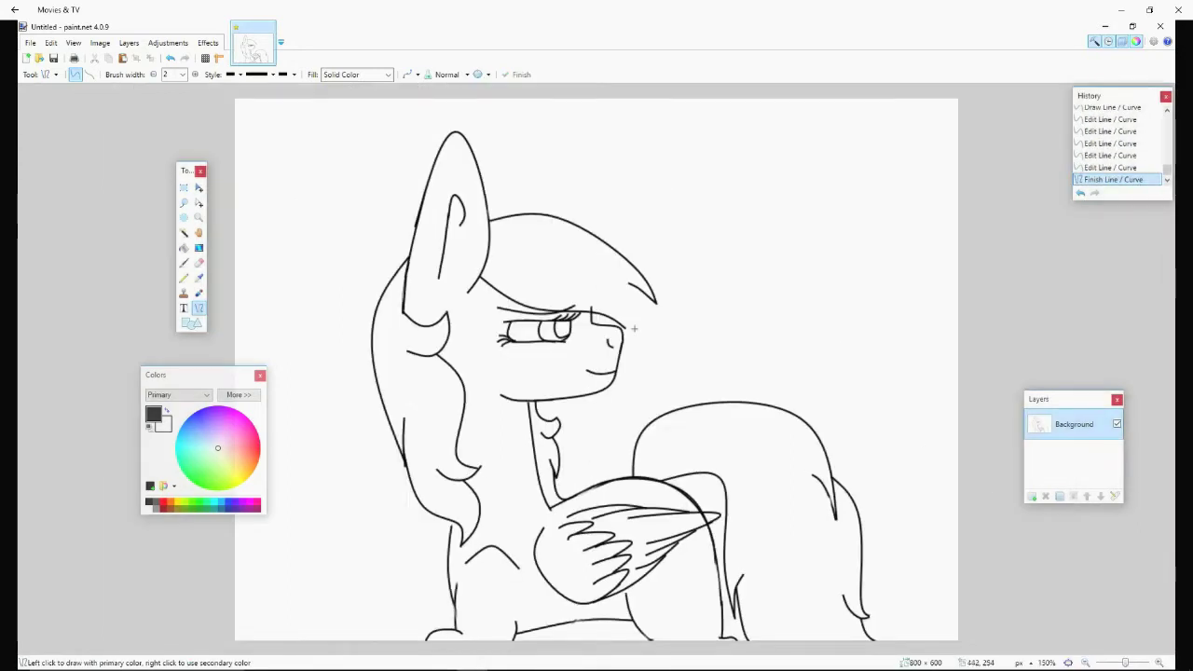
left_click_drag(640, 355, 623, 424)
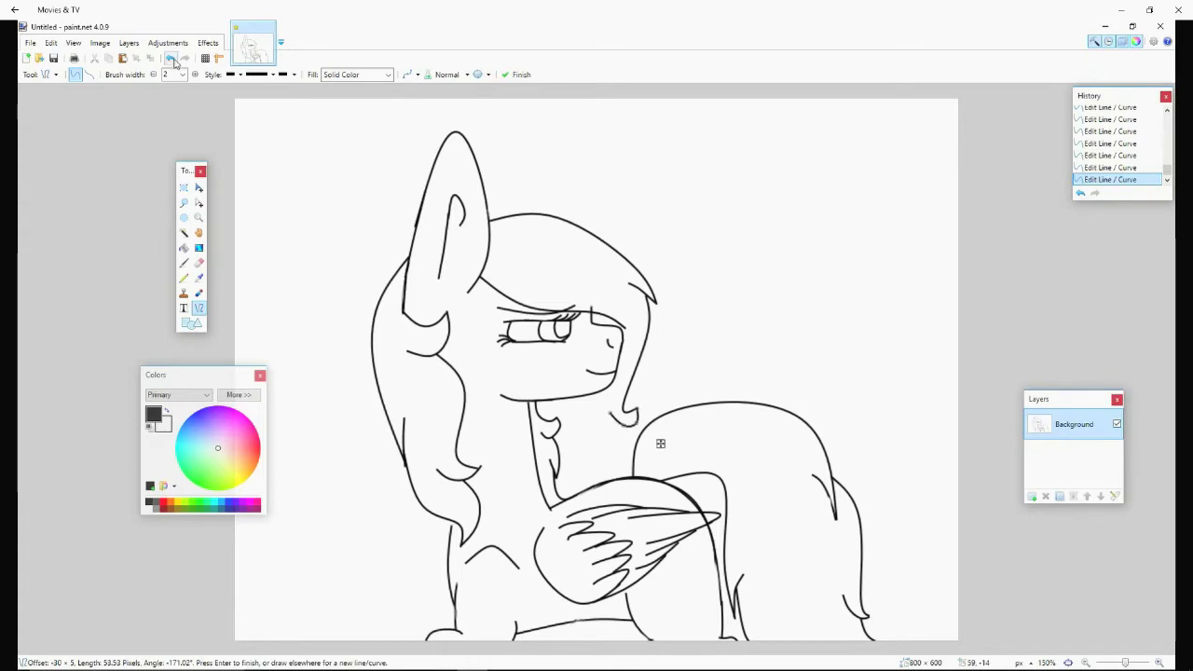
key("ctrl+z")
key("ctrl+z")
key("ctrl+z")
key("ctrl+z")
key("ctrl+z")
key("ctrl+z")
key("ctrl+z")
key("ctrl+z")
key("ctrl+z")
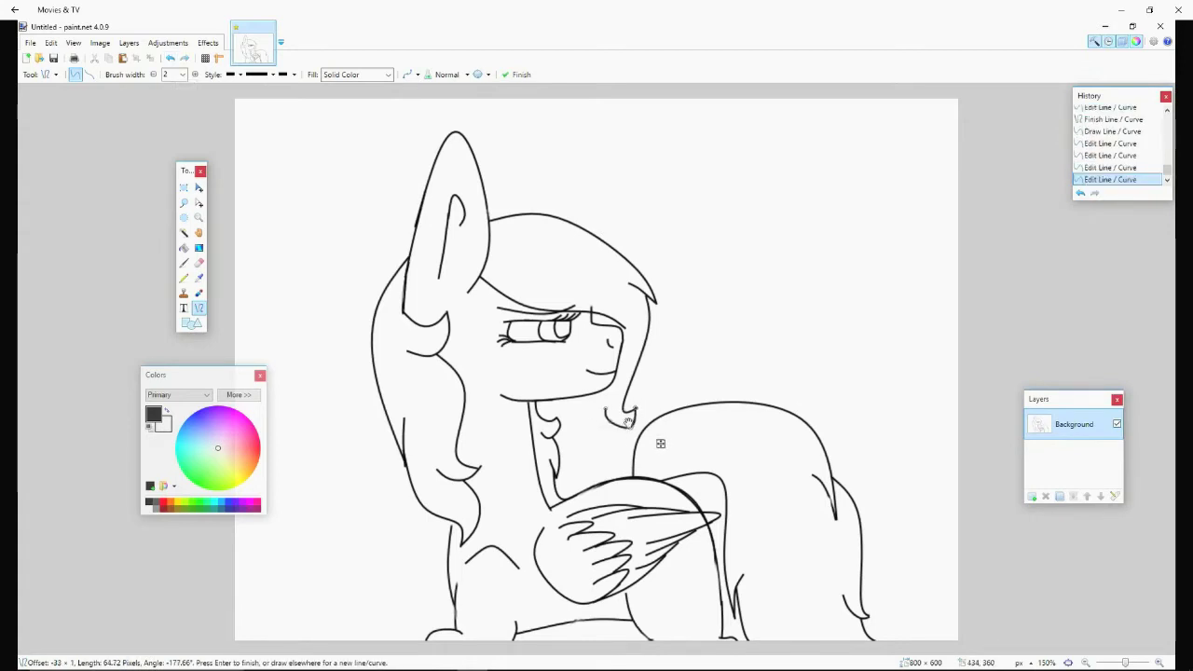
left_click_drag(622, 426, 615, 477)
Paint over the hair strands behind the neck in the light color, using brush widths 20 and 2.
key("b")
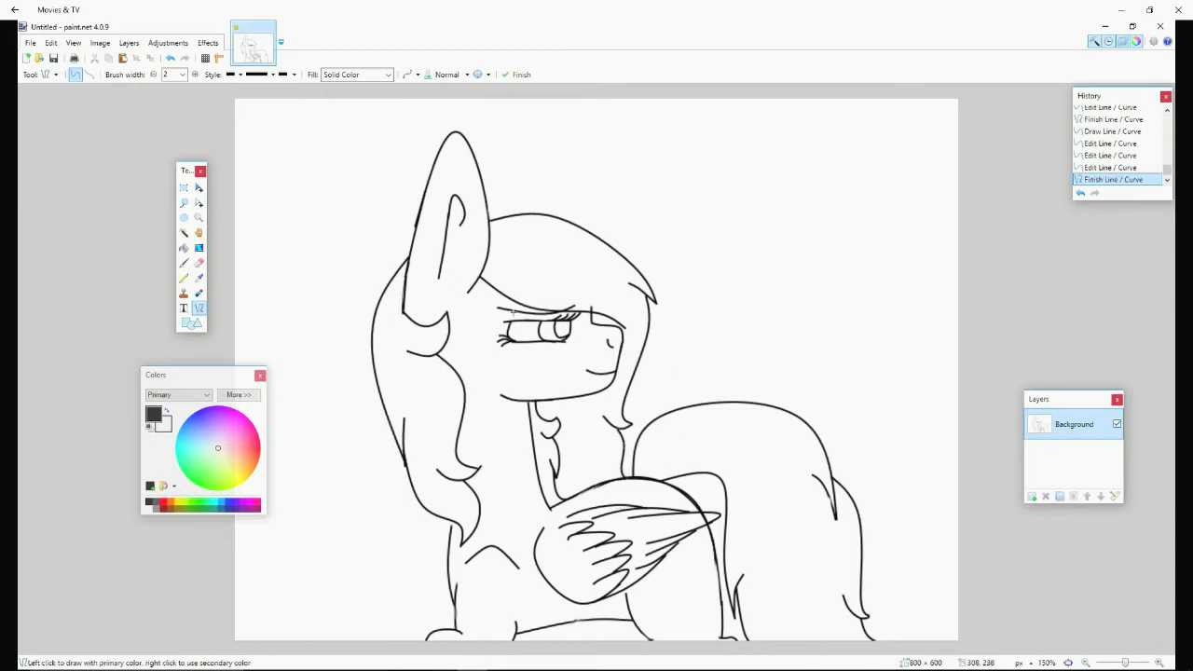
key("x")
mouse_move(563, 438)
left_mouse_down()
mouse_move(537, 410)
mouse_move(554, 458)
left_mouse_up()
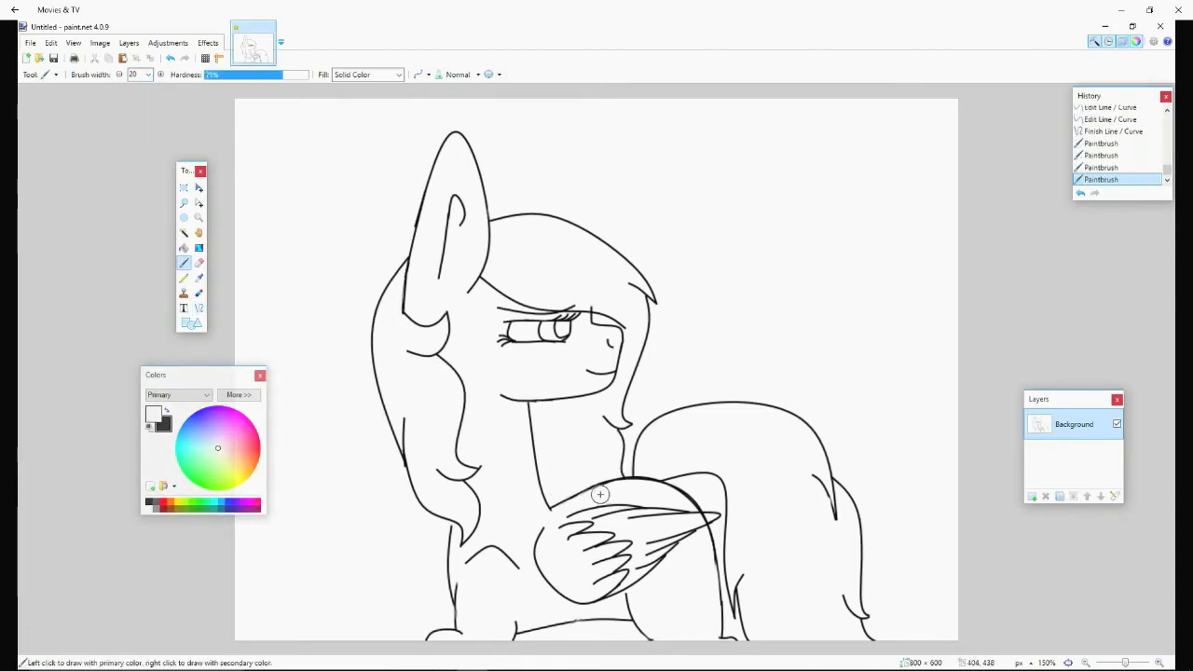
left_click(147, 75)
left_click(140, 97)
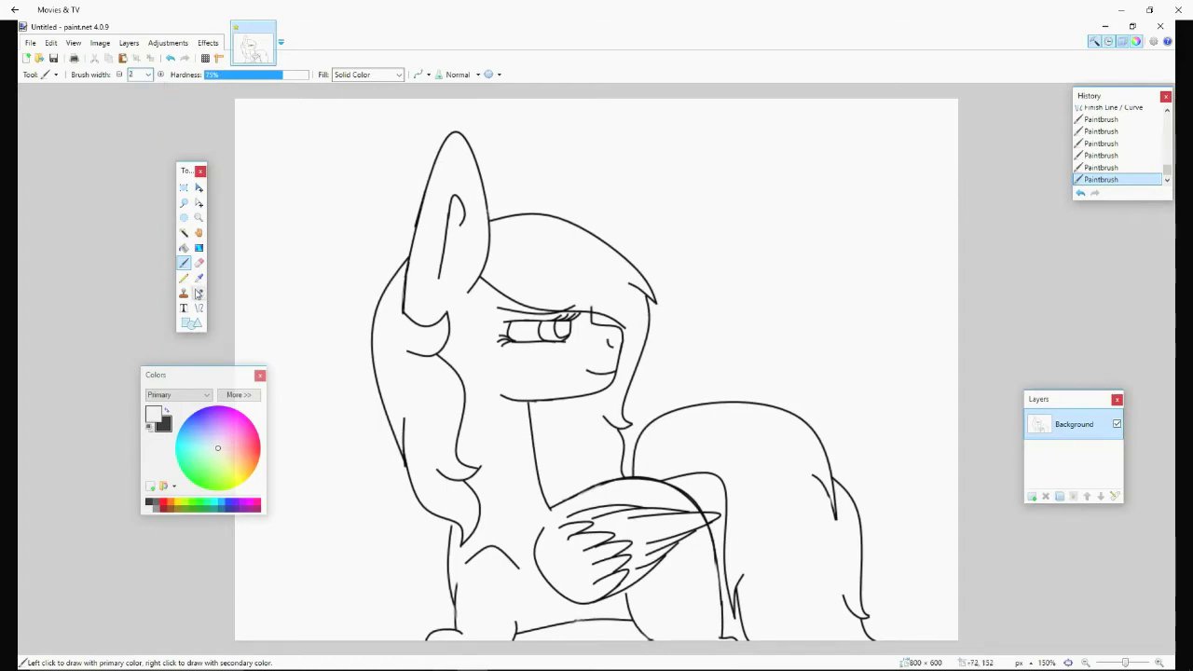
left_click(184, 232)
left_click(686, 607)
key("ctrl+z")
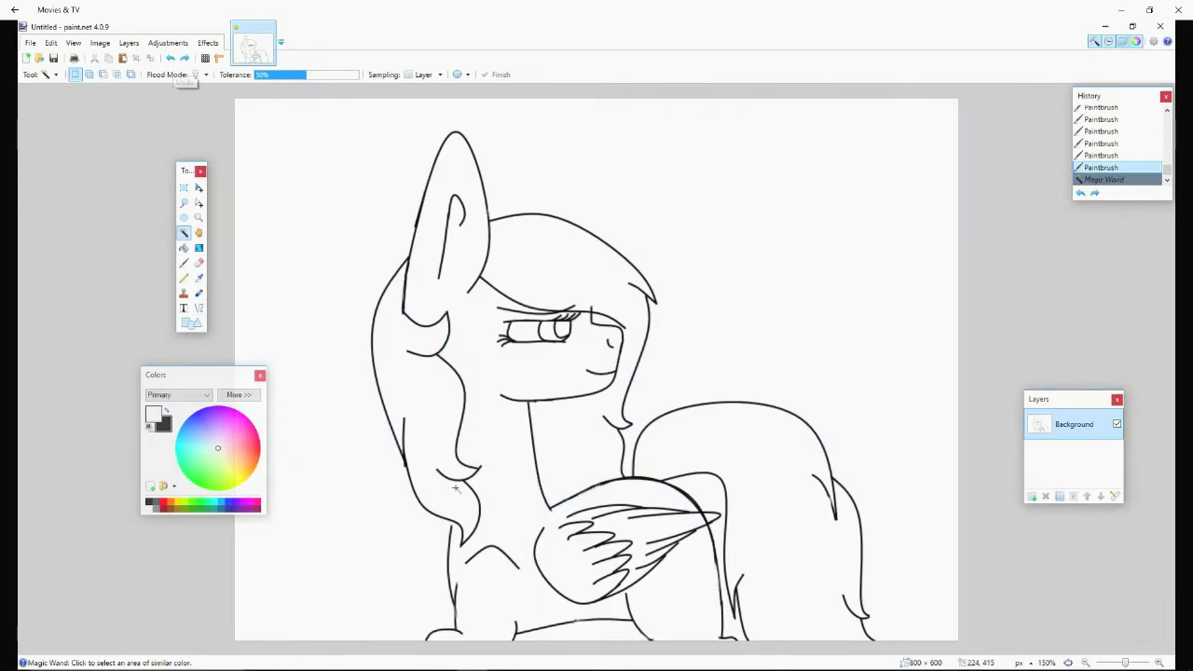
Draw the far front leg's outer line in the dark color, from the mane's tip down to the canvas edge.
key("o")
left_click_drag(446, 557, 449, 529)
key("x")
key("Return")
left_click_drag(446, 557, 434, 632)
left_click_drag(439, 578, 438, 582)
left_click_drag(438, 596, 441, 578)
left_click_drag(438, 592, 442, 587)
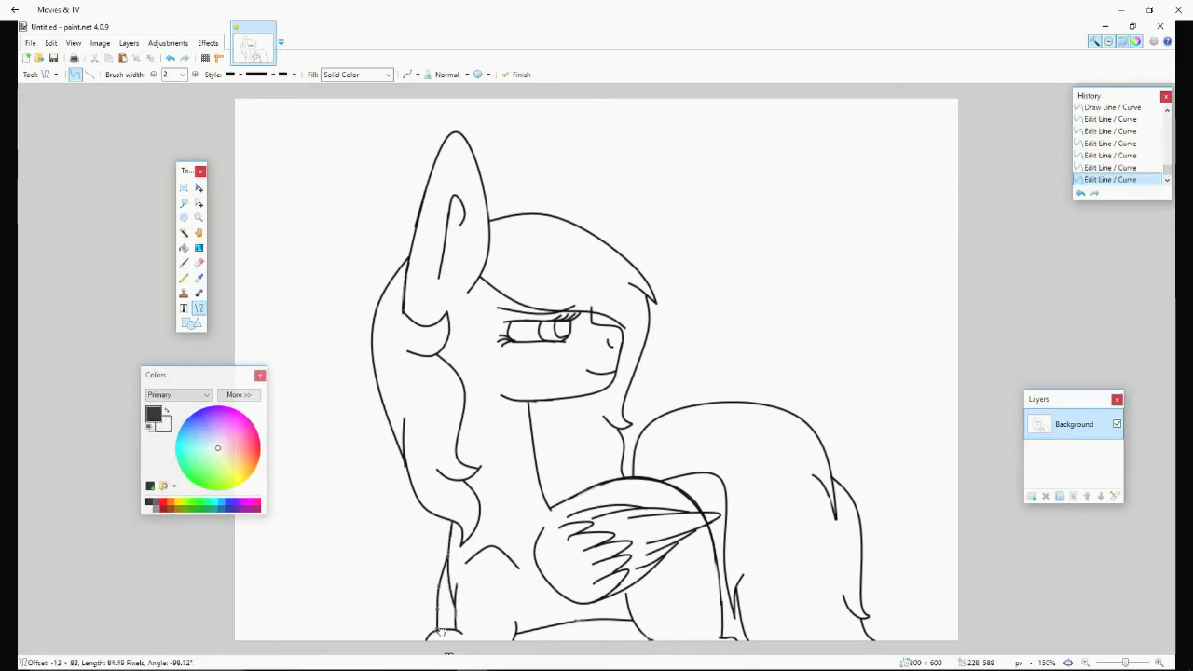
left_click_drag(435, 634, 419, 641)
key("Return")
Draw a short curve beneath the belly for the far hind leg.
mouse_move(570, 651)
left_mouse_down()
mouse_move(613, 622)
mouse_move(601, 643)
left_mouse_up()
left_click_drag(606, 631, 613, 646)
key("Return")
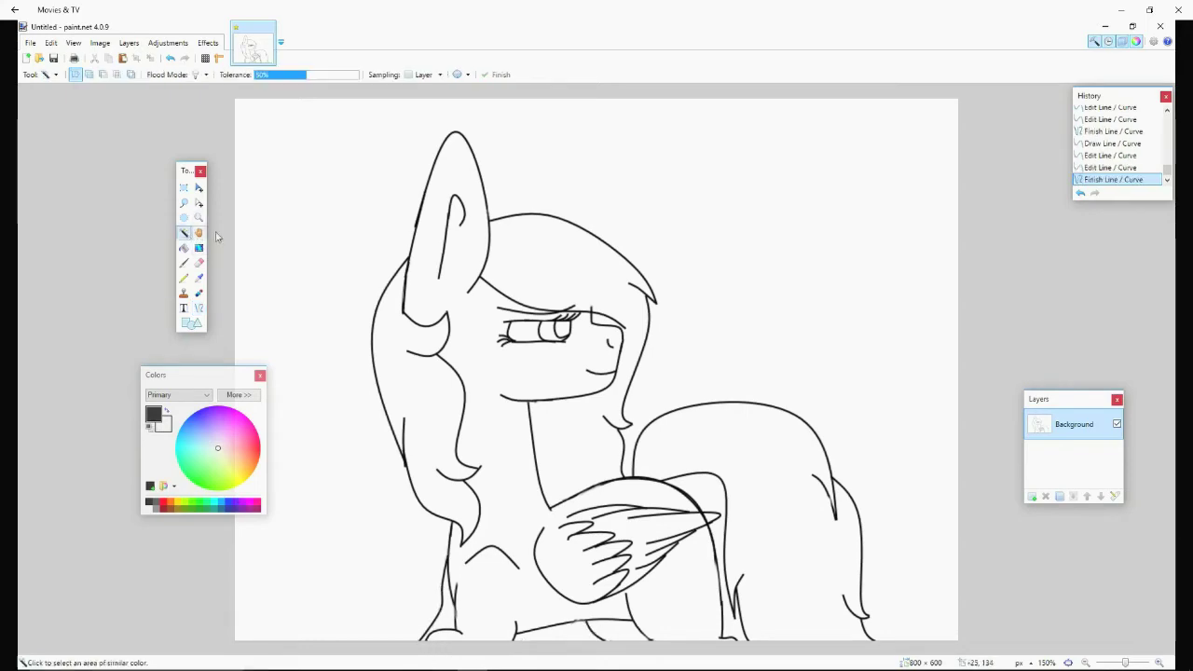
Select the area inside the ear with the Magic Wand and pick a color near the center of the color wheel.
left_click(184, 233)
left_click(458, 257)
left_click(220, 444)
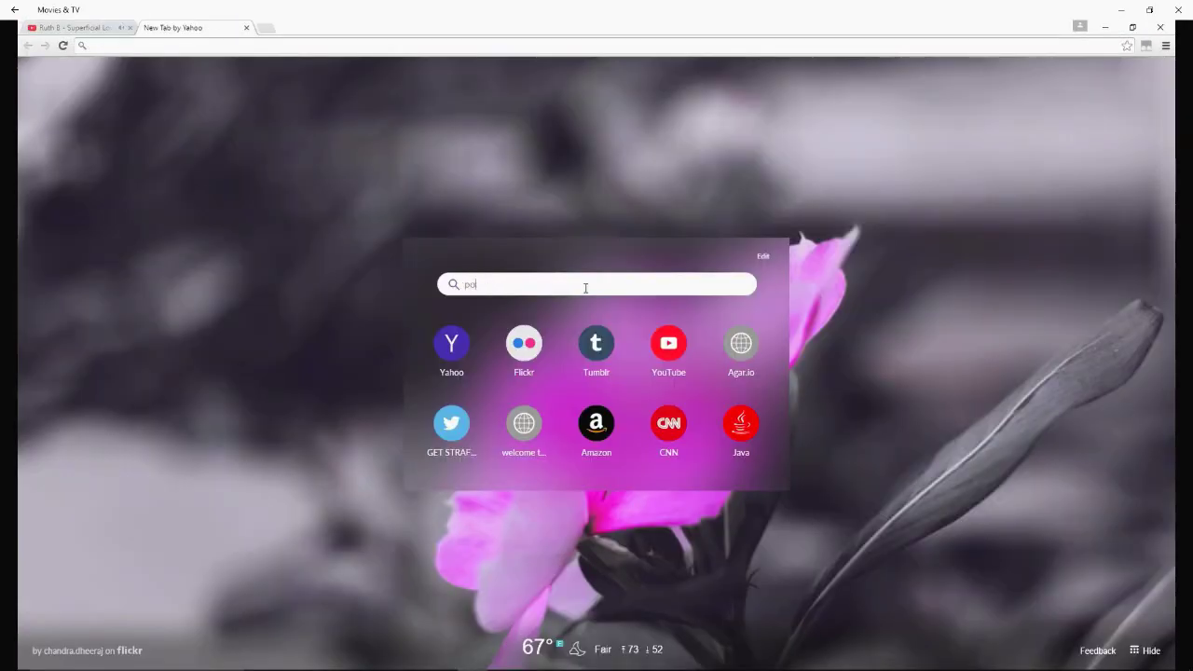
Switch to the web browser, search for "pony colors" and browse the image results.
type("ny colors")
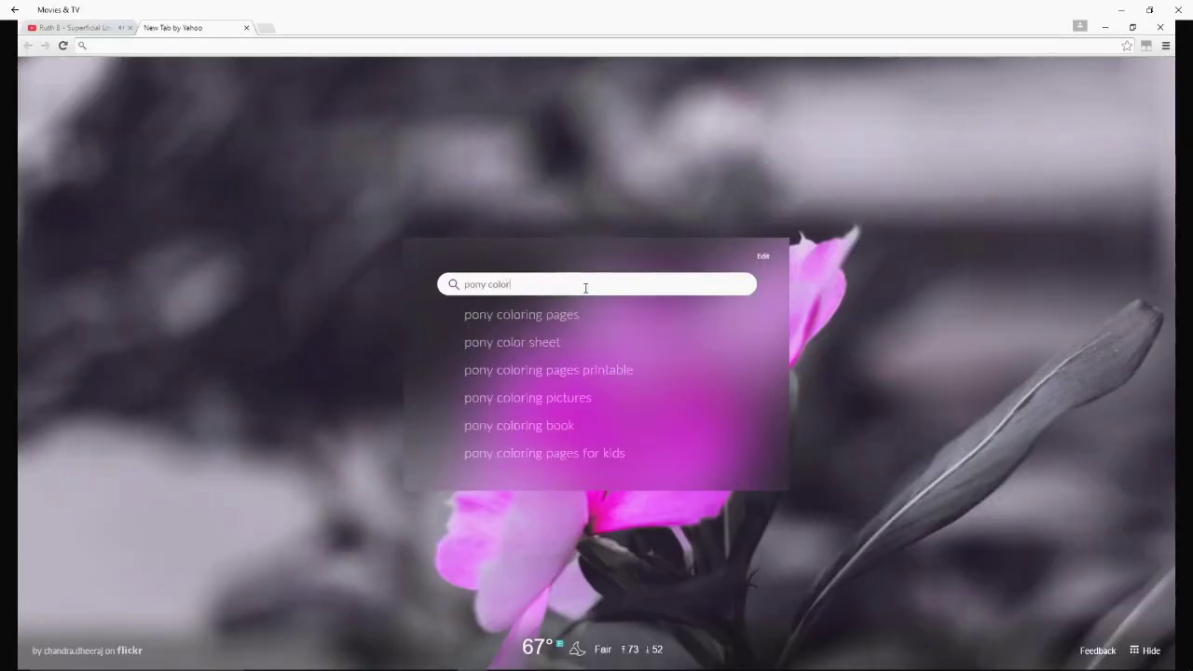
key("Return")
left_click(147, 116)
scroll(263, 527, "down", 2)
scroll(264, 526, "down", 3)
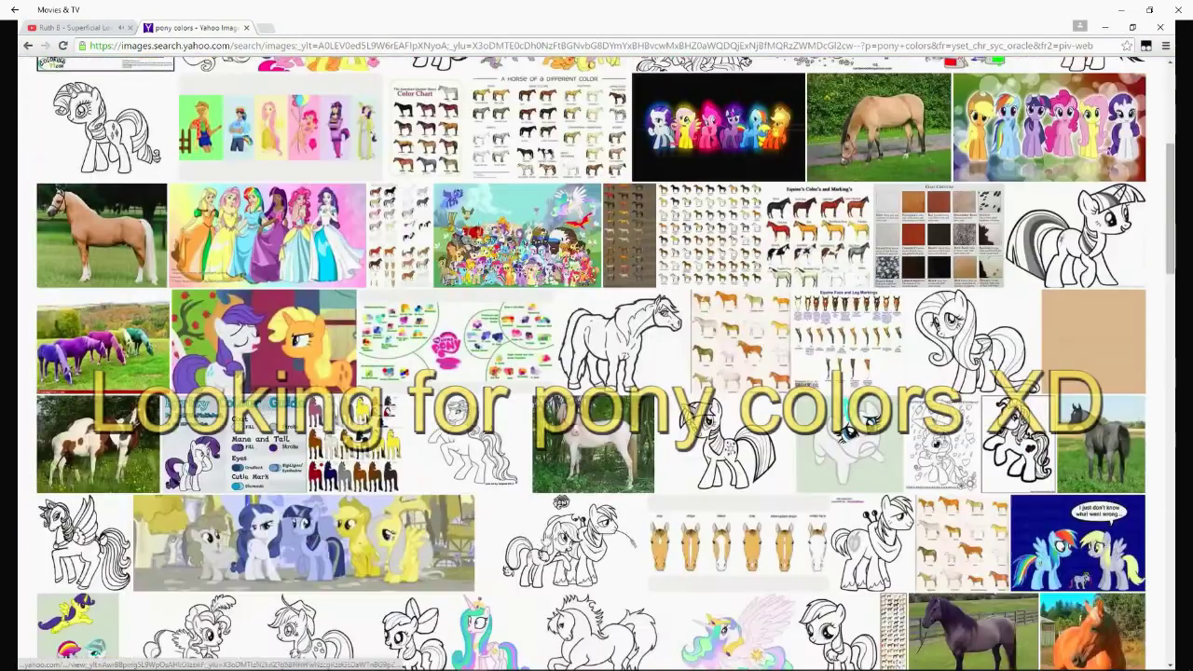
Search the images for "mlp colors" and open the preview of the cyan pony on a black background.
scroll(264, 373, "up", 4)
left_click(353, 87)
type("mlp colors")
key("Return")
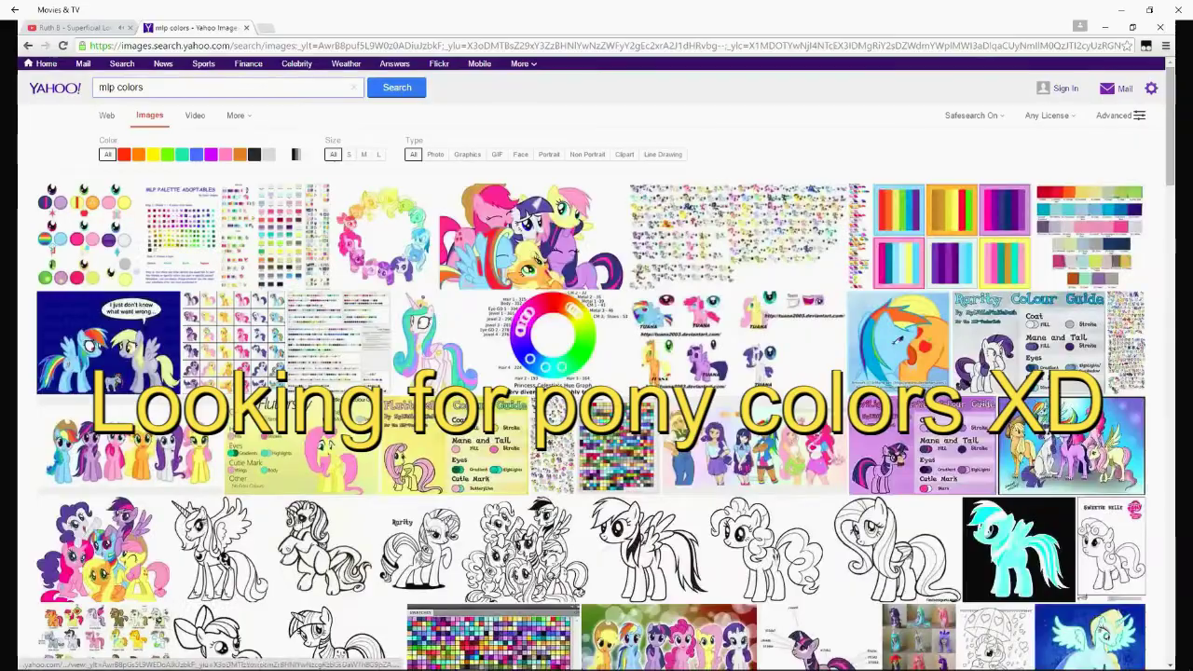
scroll(597, 373, "down", 3)
left_click(1011, 550)
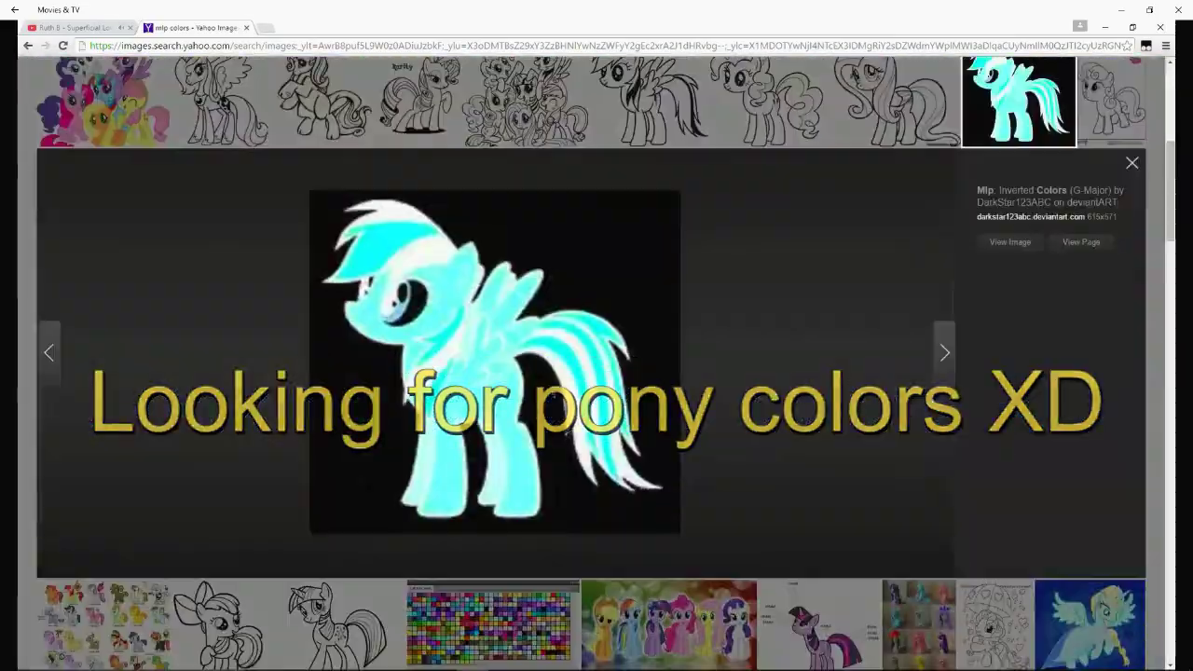
Close the cyan pony preview and look through the "mlp colors" image results.
left_click(1131, 162)
scroll(913, 419, "down", 5)
scroll(596, 363, "up", 5)
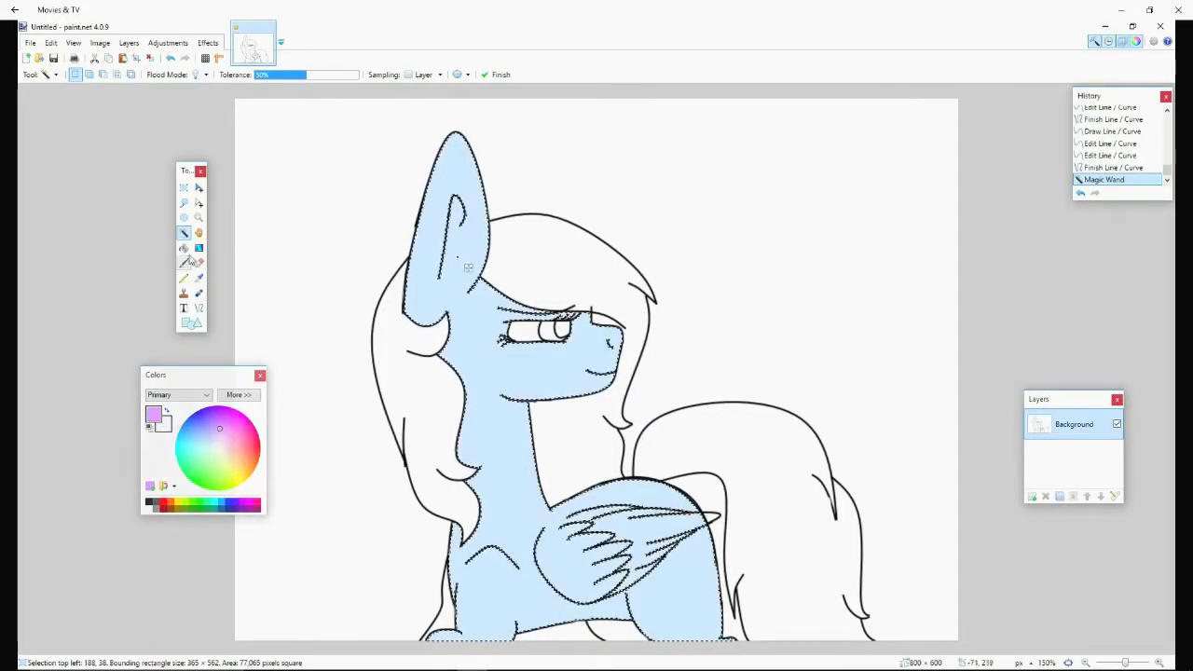
Fill the selected body with light purple and shade the ear, mane edge, chest and leg edges using a 20 px brush in Multiply.
key("f")
left_click(485, 420)
key("b")
left_click(147, 75)
left_click(132, 213)
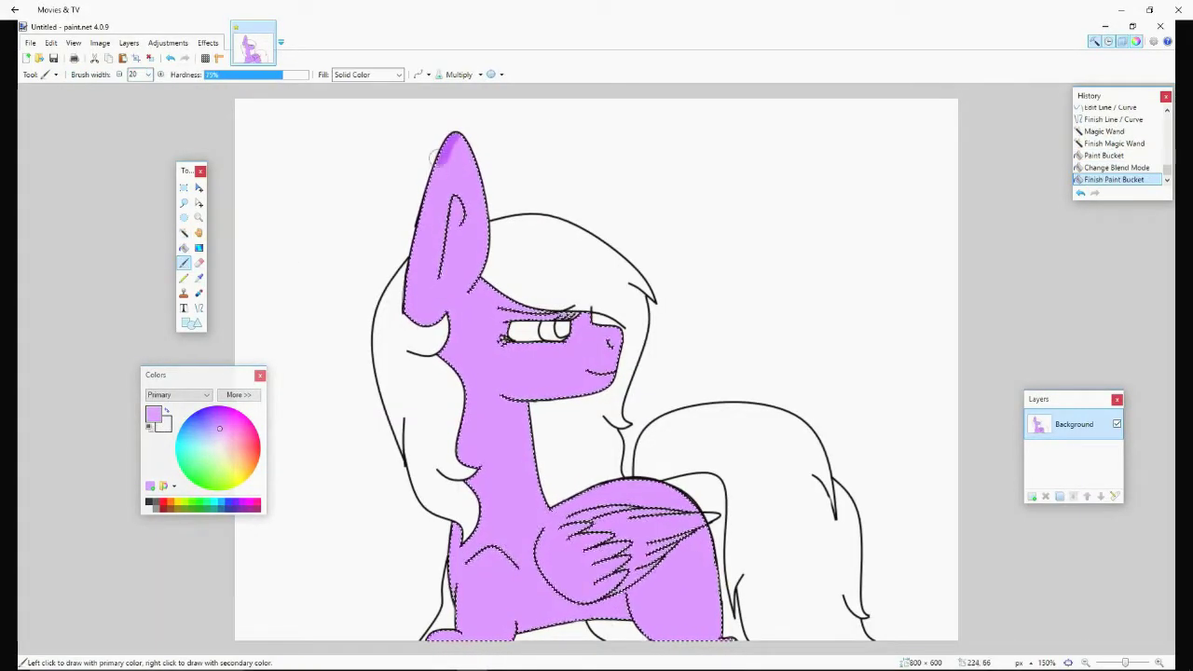
left_click_drag(487, 200, 488, 263)
left_click_drag(479, 175, 485, 266)
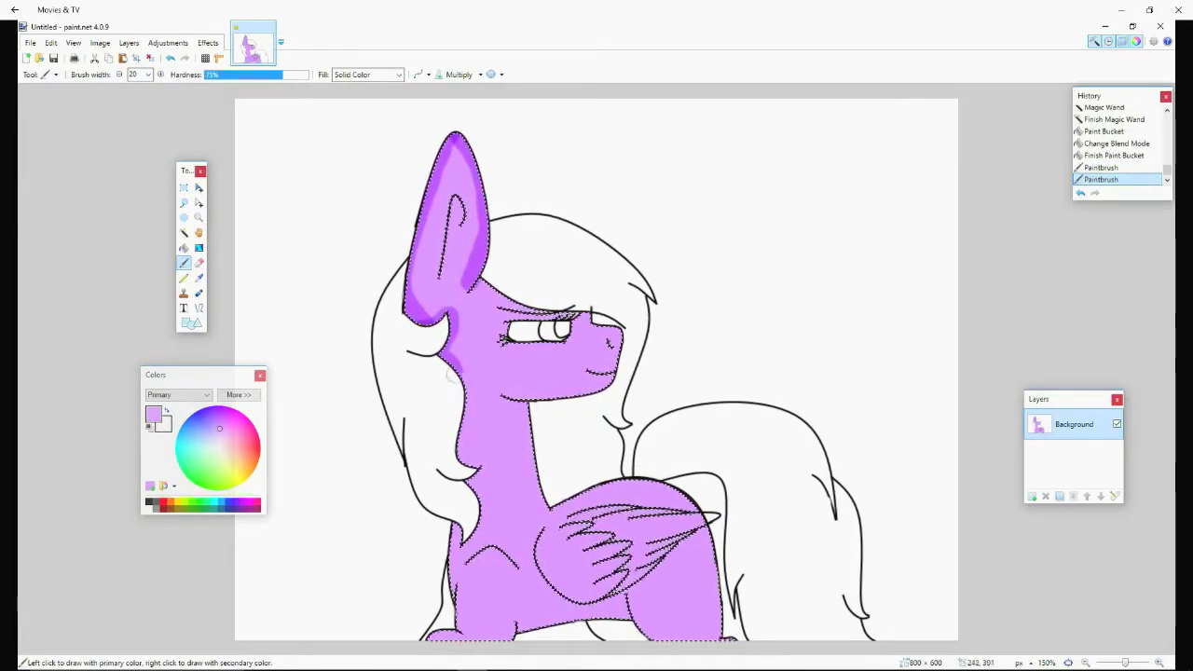
left_click_drag(471, 499, 468, 569)
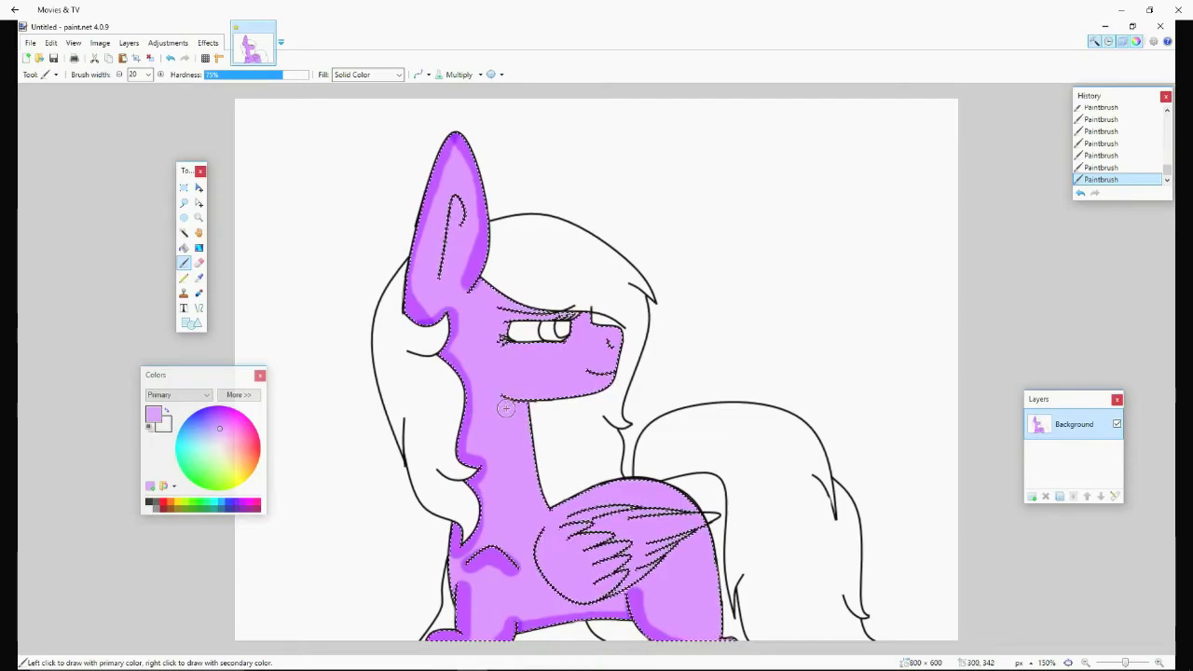
Replace the last two brush strokes with 11 px shading under the jaw, down the throat and along the brow.
left_click(170, 57)
left_click(171, 58)
left_click(147, 75)
left_click(133, 168)
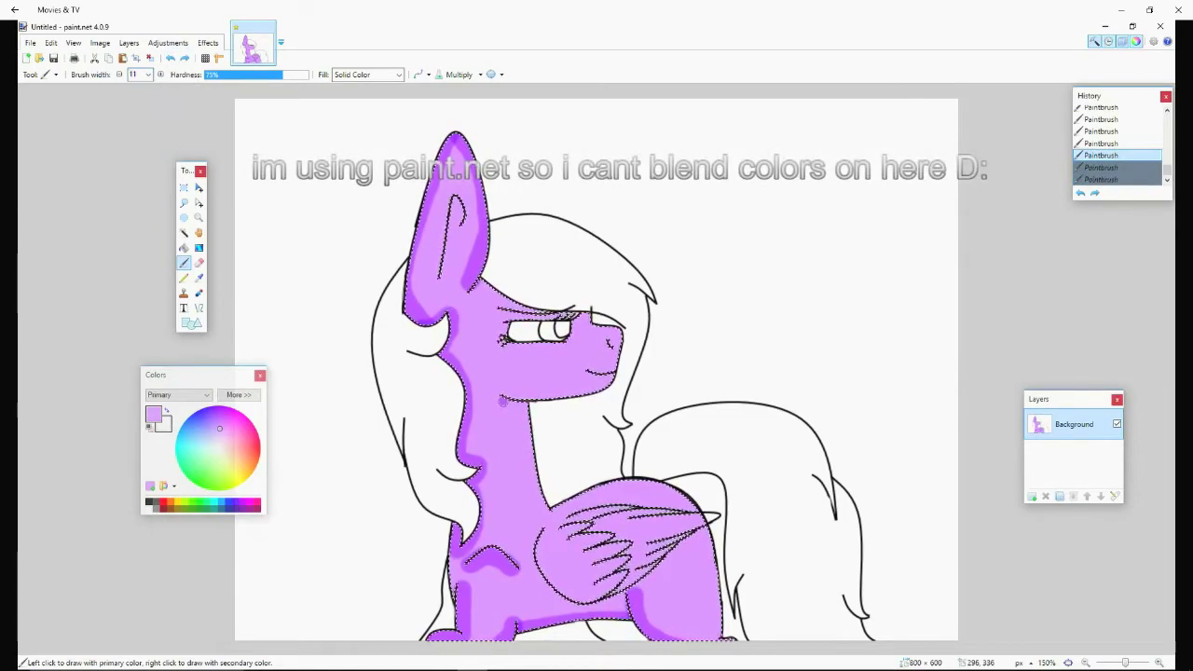
left_click_drag(517, 417, 512, 405)
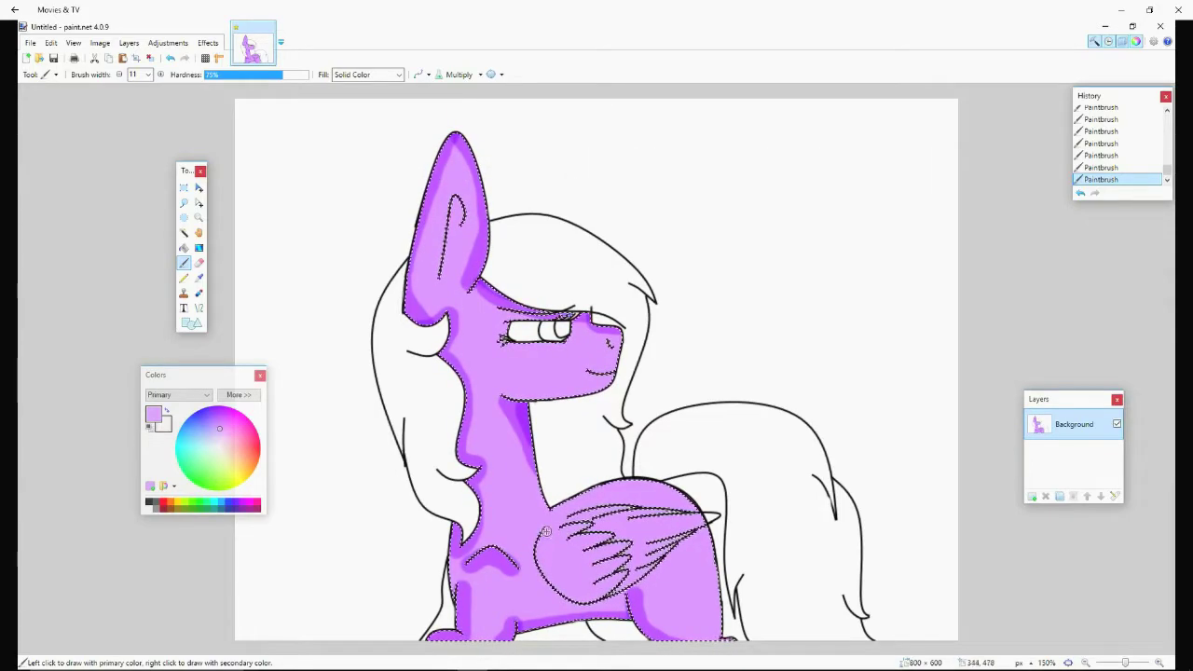
Undo the last wing stroke and shade the wing's lower edge and feather lines in darker purple.
left_click(1157, 663)
key("ctrl+z")
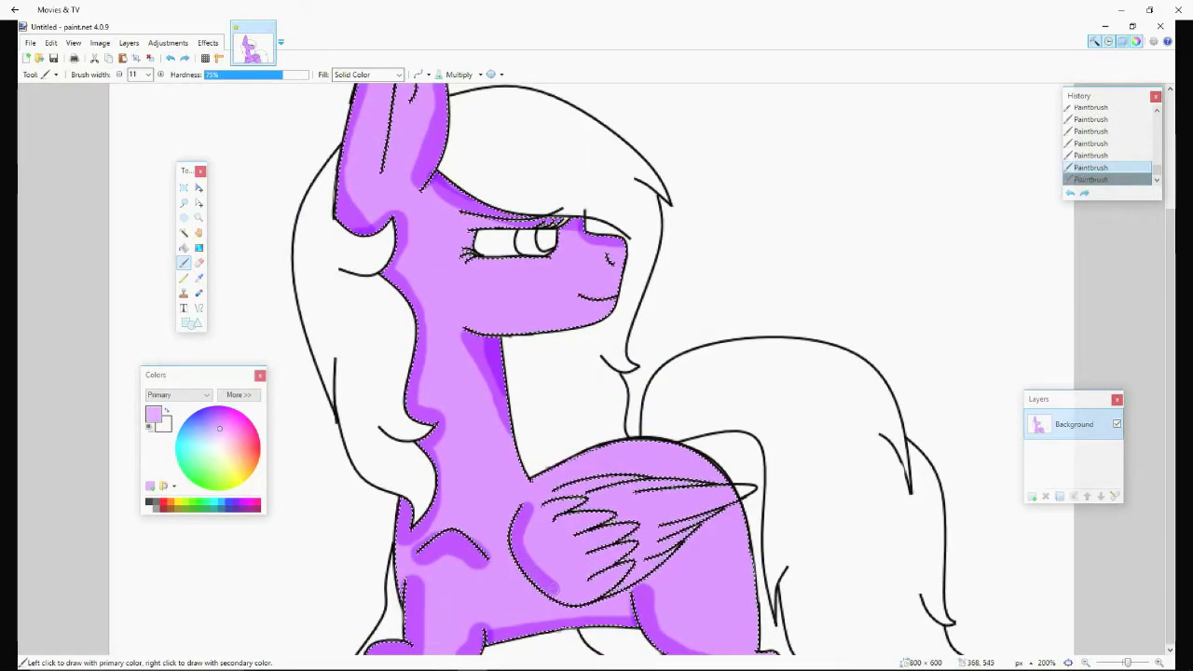
mouse_move(631, 615)
left_mouse_down()
mouse_move(545, 504)
mouse_move(736, 512)
left_mouse_up()
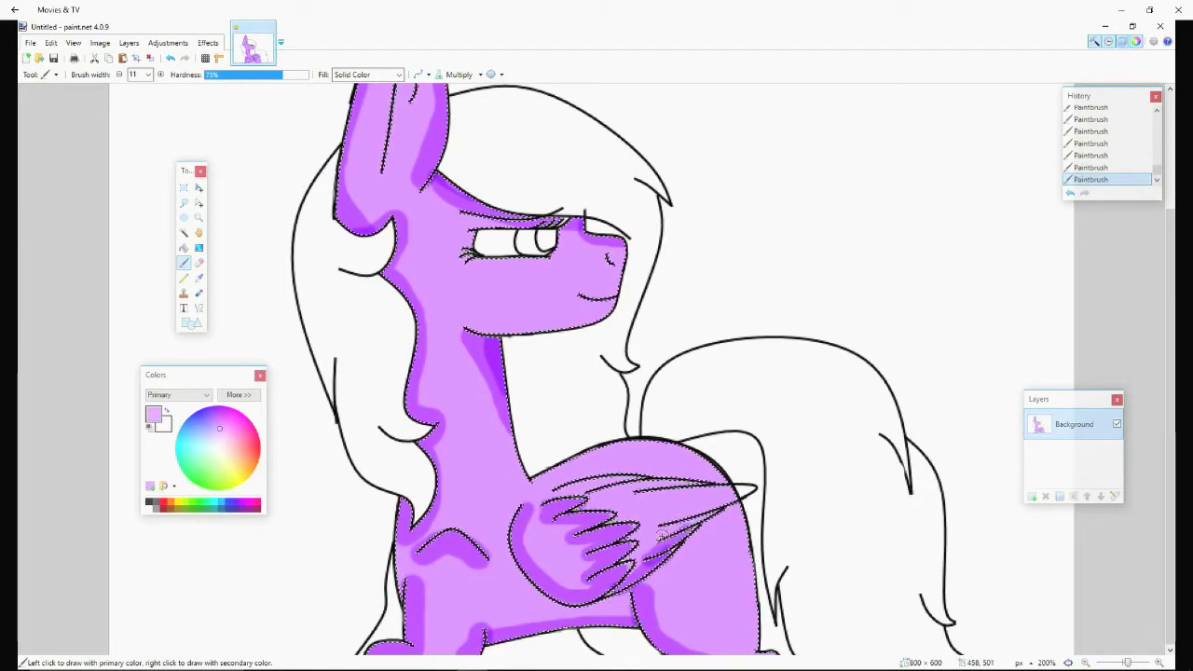
Try the Lighten and Color Burn blend modes for the brush, stepping back and forth through the last strokes.
left_click(479, 75)
left_click(464, 221)
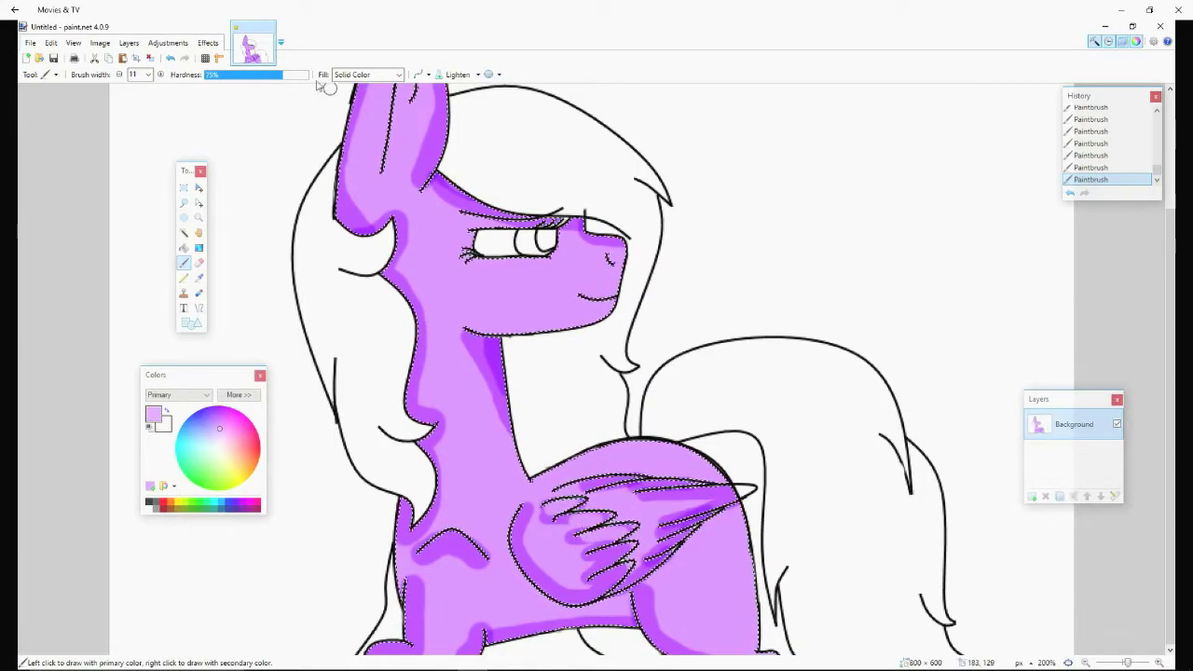
left_click(171, 60)
left_click(171, 59)
left_click(171, 60)
left_click(461, 74)
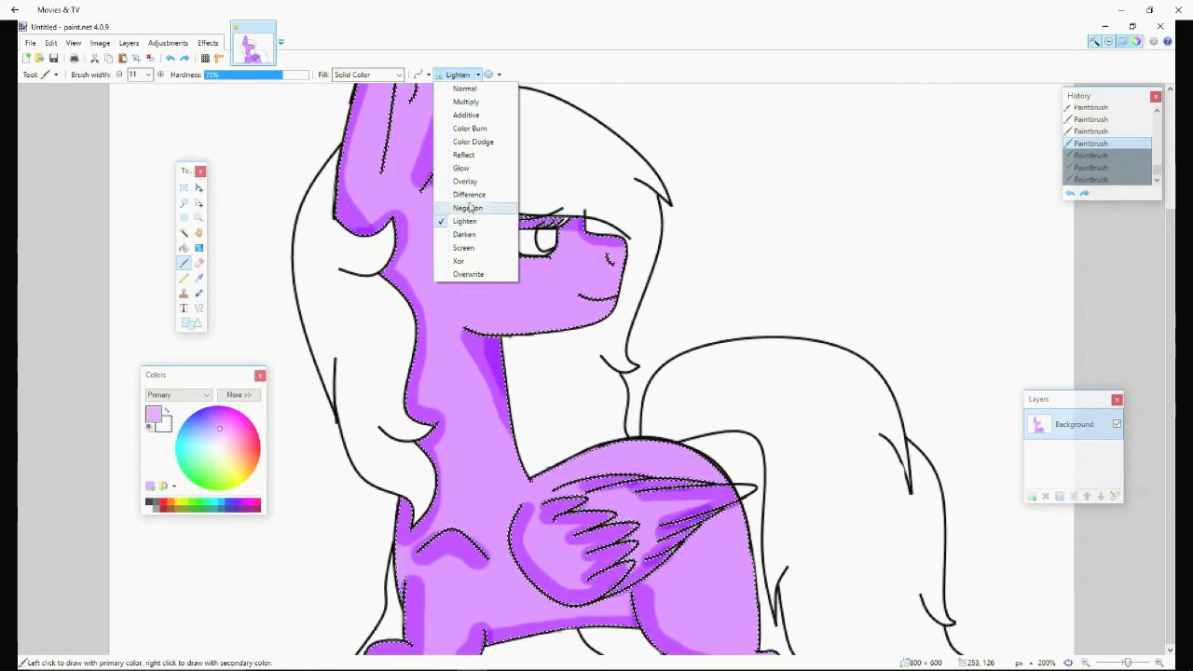
left_click(469, 128)
left_click(184, 59)
left_click(185, 59)
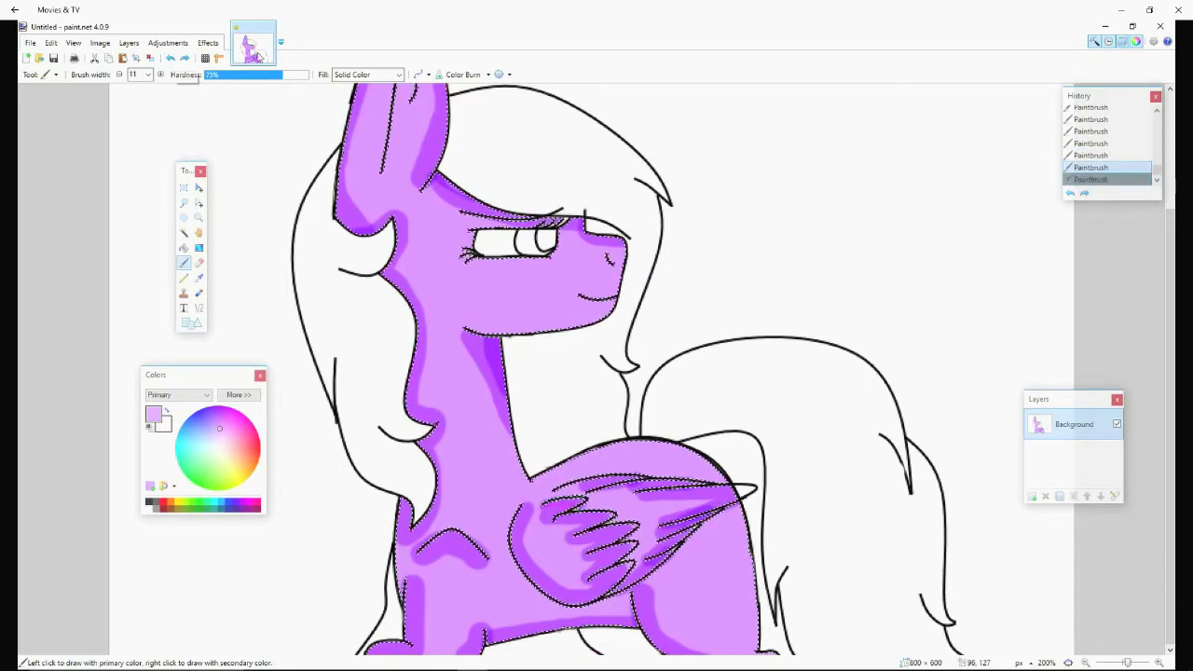
key("ctrl+b")
Switch to the web browser, preview the purple "Color Palette" pony image for color ideas, and return to paint.net.
key("alt+Tab")
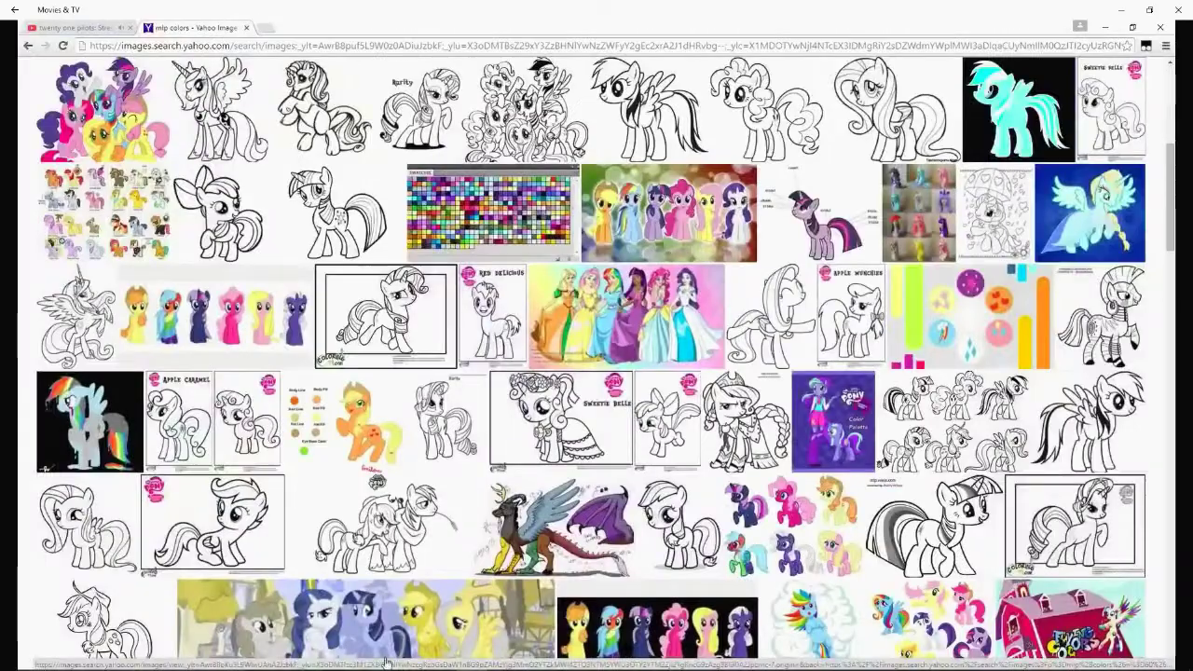
left_click(828, 422)
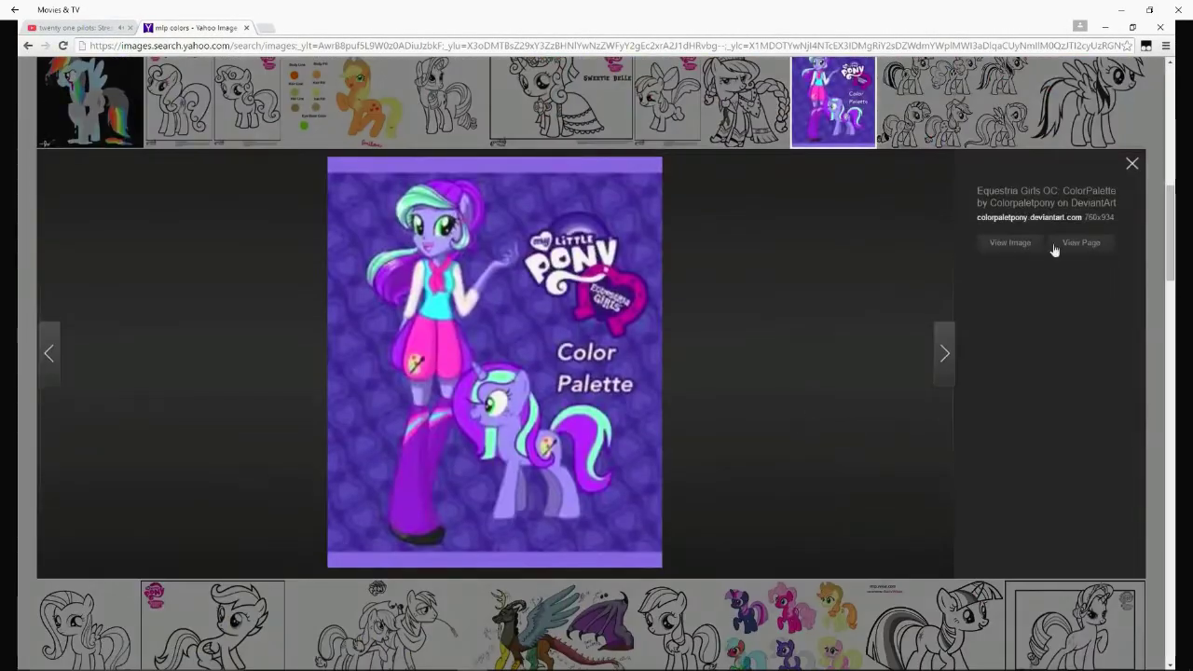
left_click(1132, 168)
key("alt+Tab")
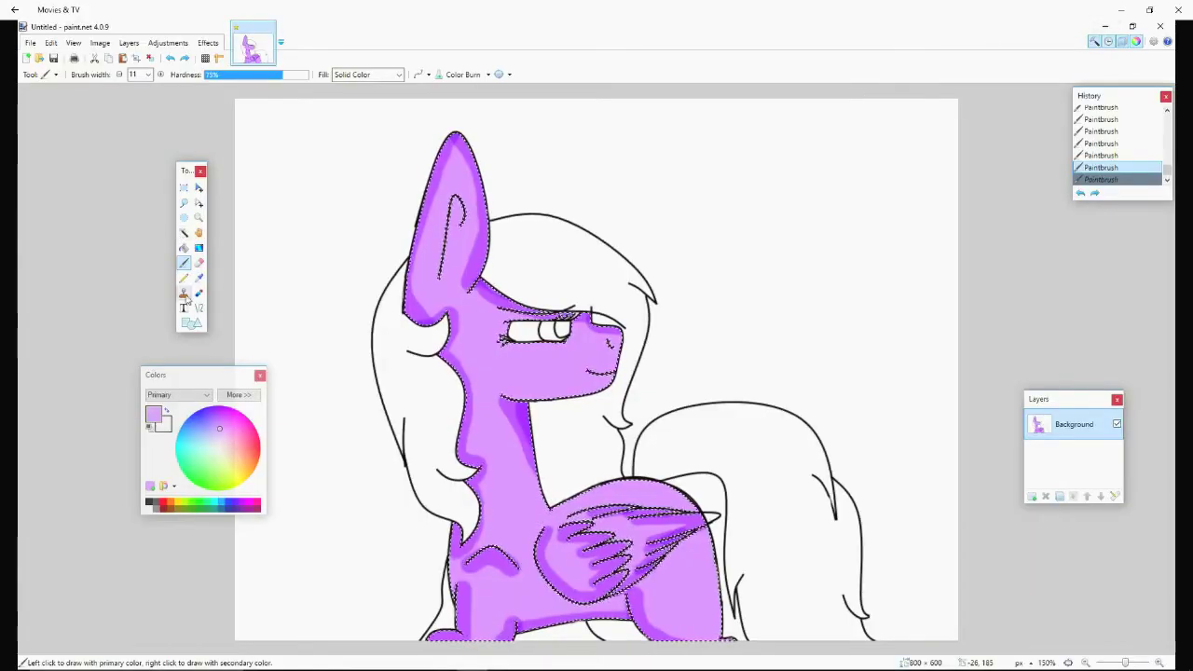
Select the front mane with the Magic Wand and paint it pale cyan using a 35 px brush in Normal.
left_click(183, 232)
left_click(580, 270)
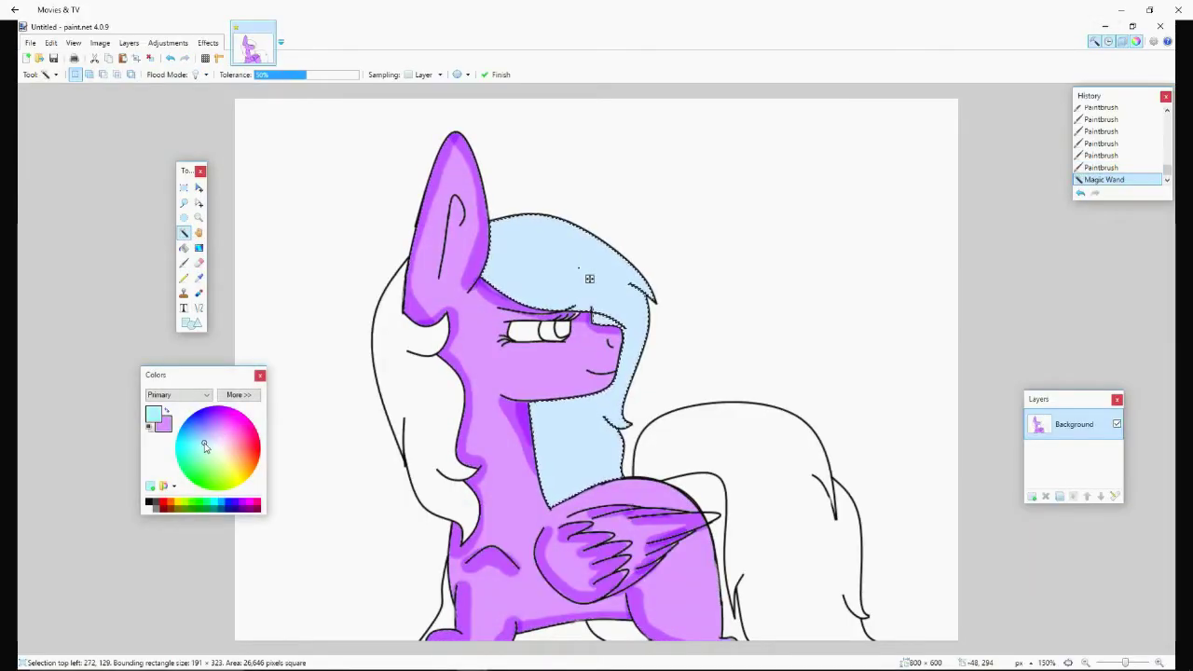
left_click(184, 261)
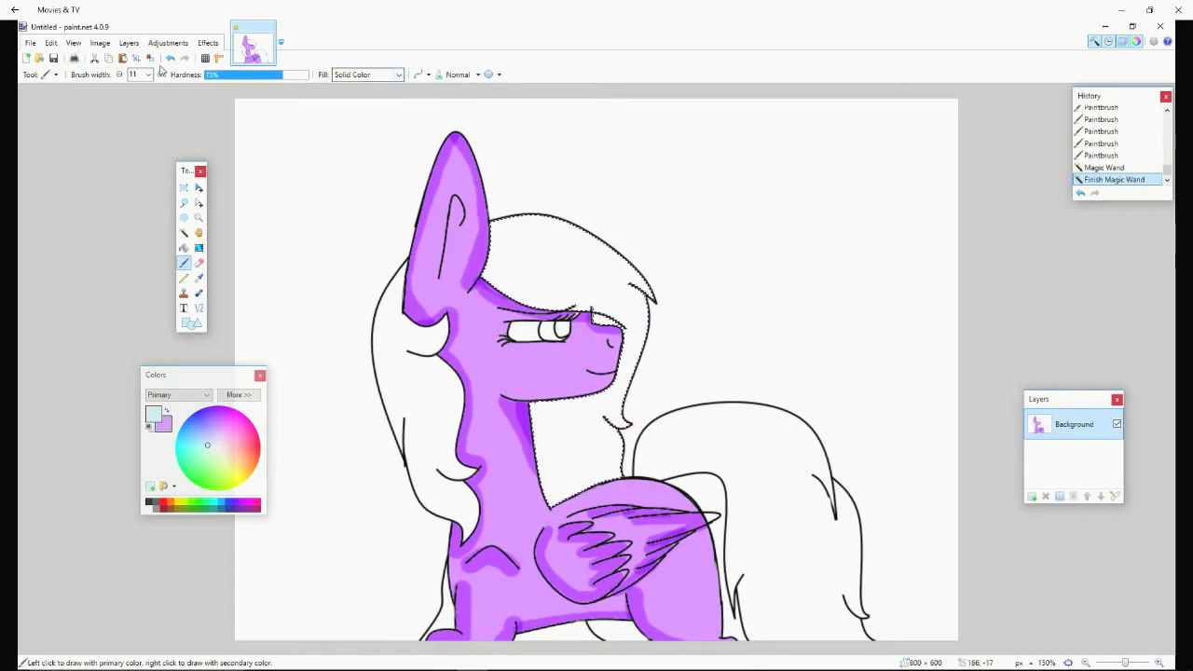
mouse_move(497, 233)
left_mouse_down()
mouse_move(534, 229)
mouse_move(613, 258)
mouse_move(625, 374)
mouse_move(606, 485)
mouse_move(587, 438)
left_mouse_up()
mouse_move(596, 280)
left_mouse_down()
mouse_move(534, 244)
mouse_move(606, 322)
left_mouse_up()
left_click_drag(522, 270, 606, 373)
left_click_drag(559, 420, 624, 270)
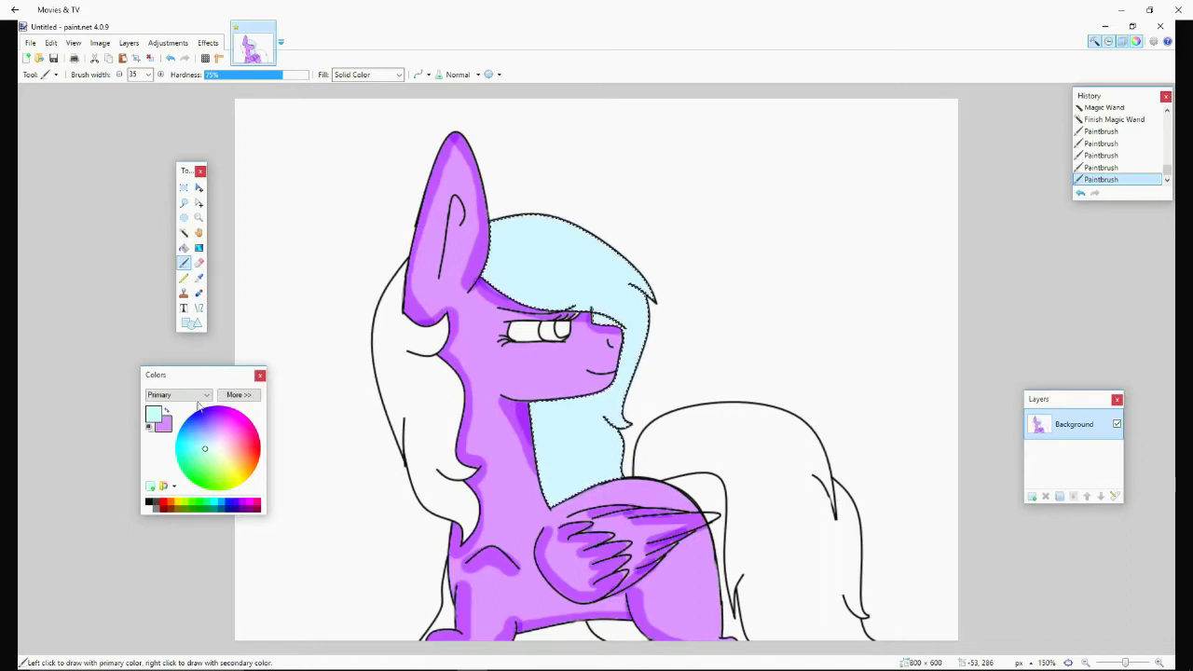
Try green and purple fill colors on the front mane with the Paint Bucket.
left_click(207, 459)
left_click(184, 247)
left_click(578, 275)
left_click(587, 283)
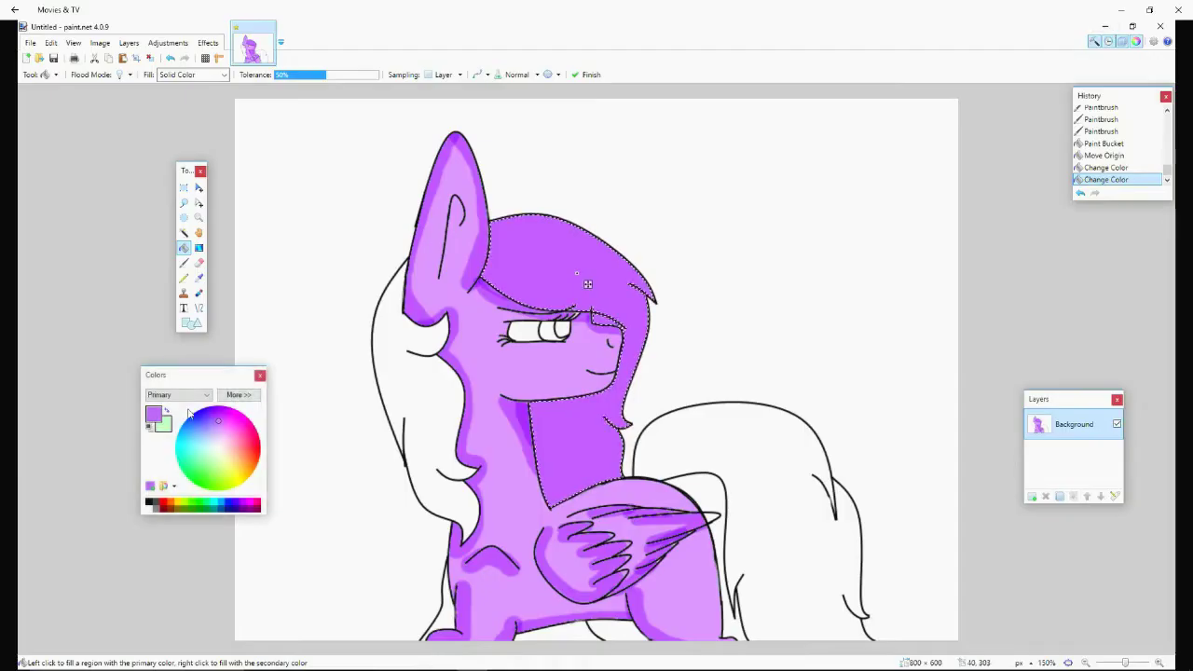
left_click(208, 458)
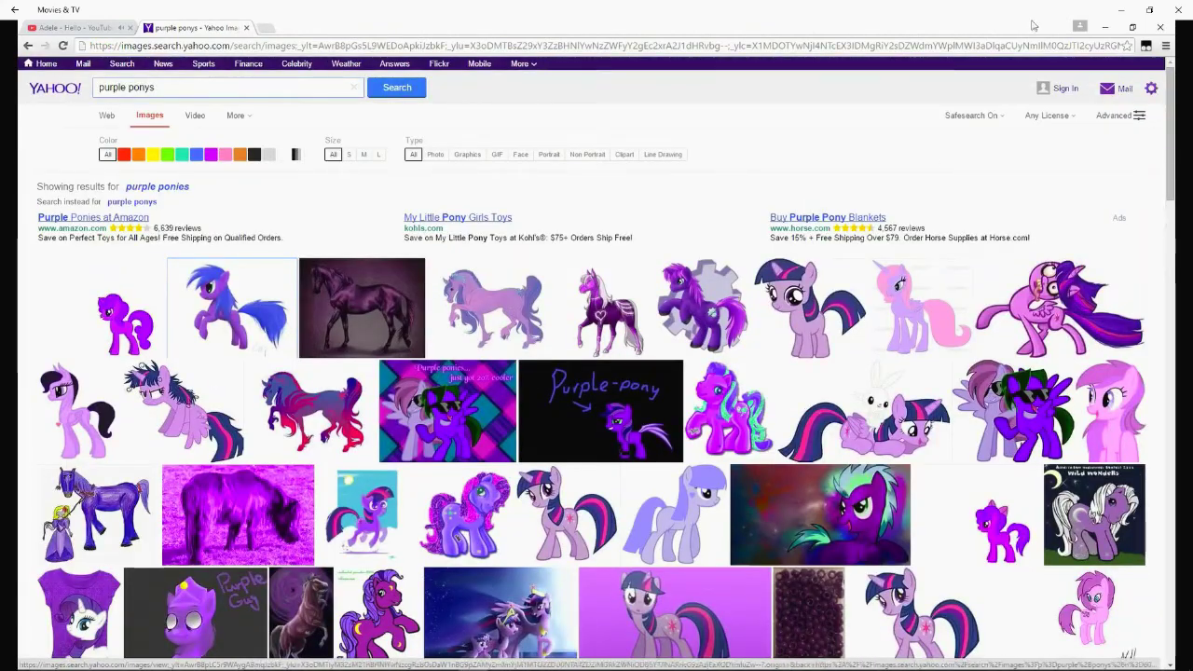
Return to paint.net and try filling the front mane with blue in the Multiply blend mode.
key("x")
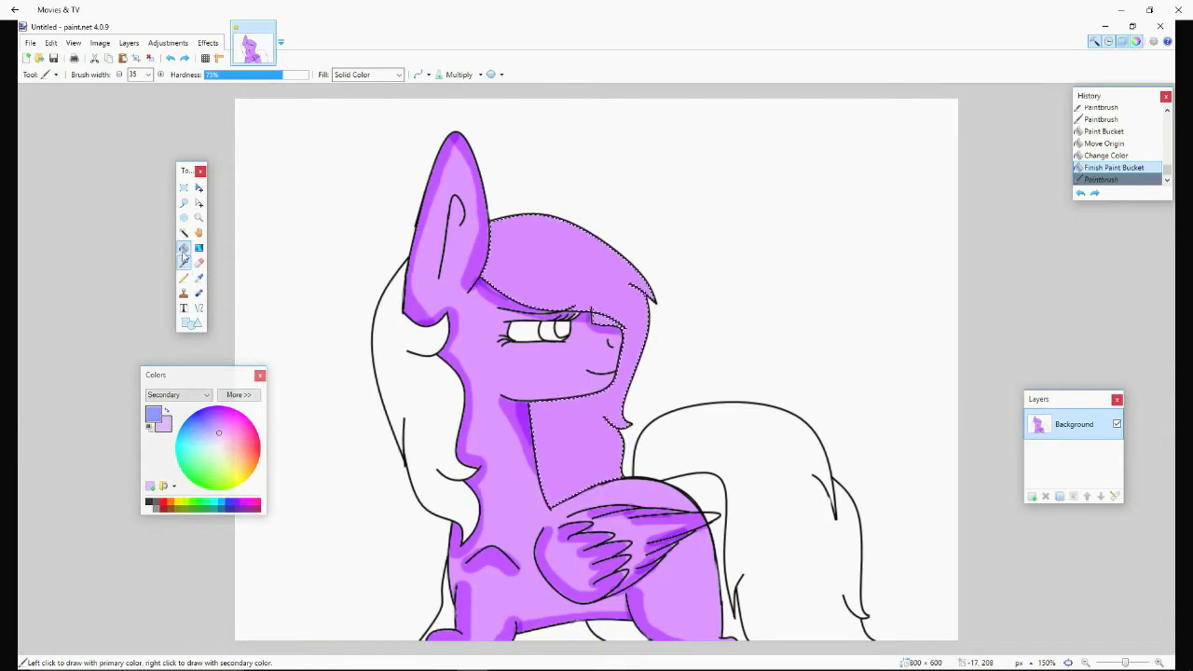
key("f")
left_click(406, 422)
left_click(579, 281)
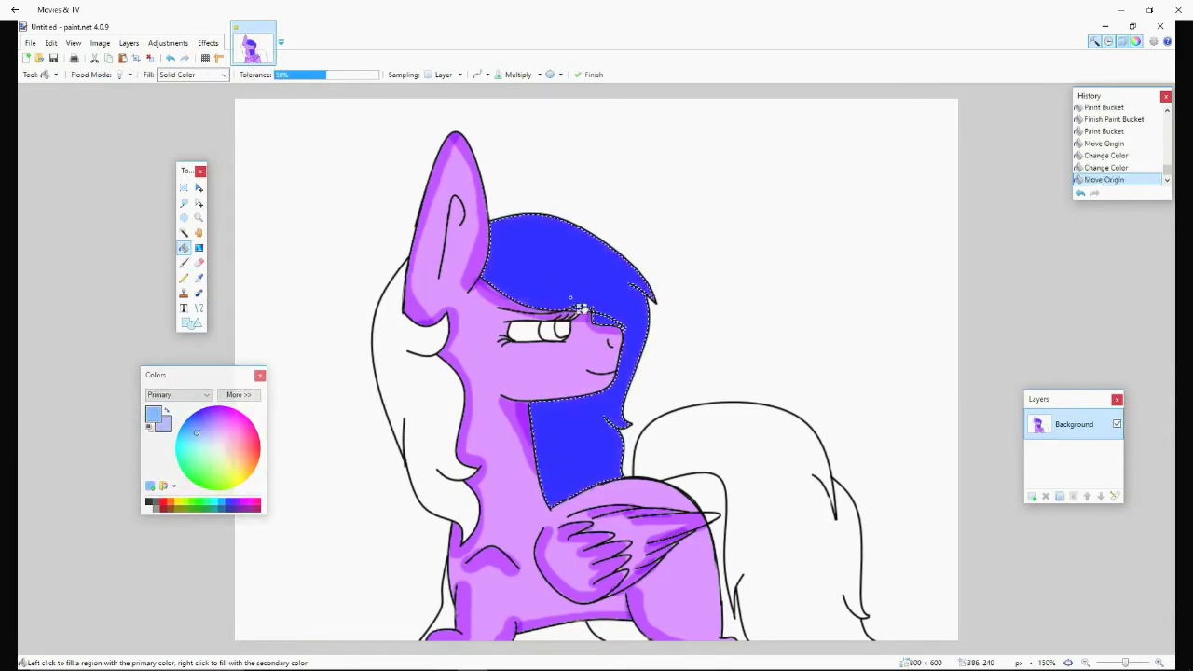
Fill the front mane with light blue using the Paint Bucket in Normal blend mode.
left_click(198, 247)
left_click(183, 248)
left_click(518, 75)
left_click(522, 85)
left_click(599, 274)
left_click(194, 432)
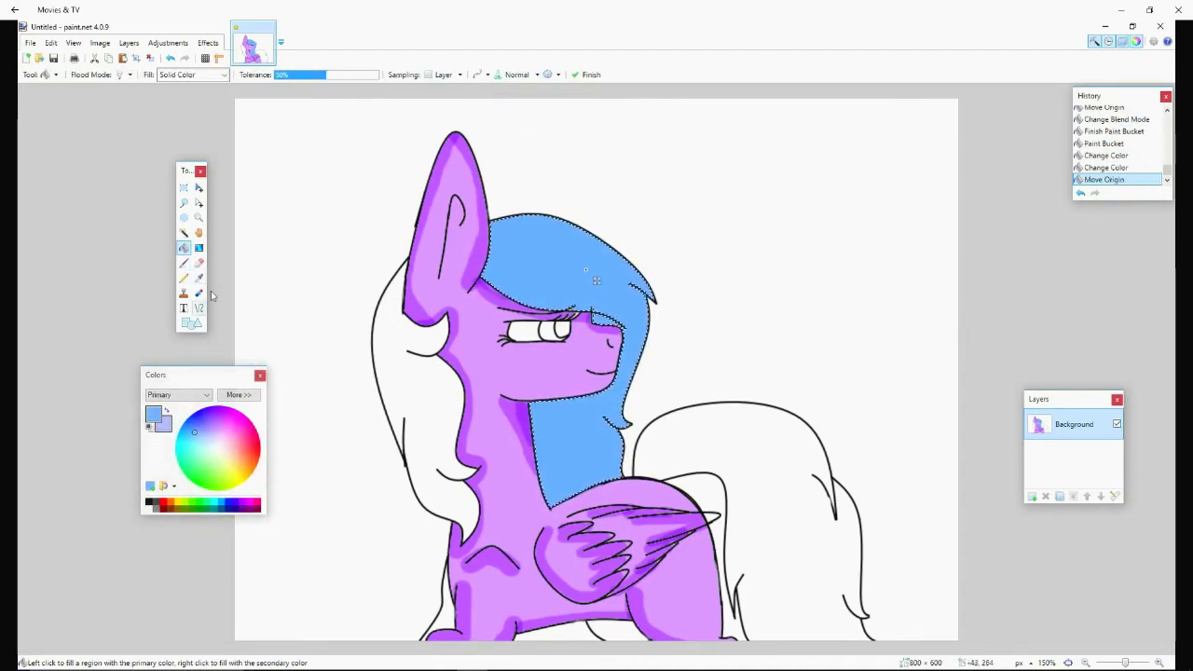
Paint layered blue streaks over the front mane with a 35 px brush in Multiply.
scroll(518, 74, "down", 1)
left_click(519, 74)
left_click(522, 86)
left_click(184, 262)
left_click(193, 440)
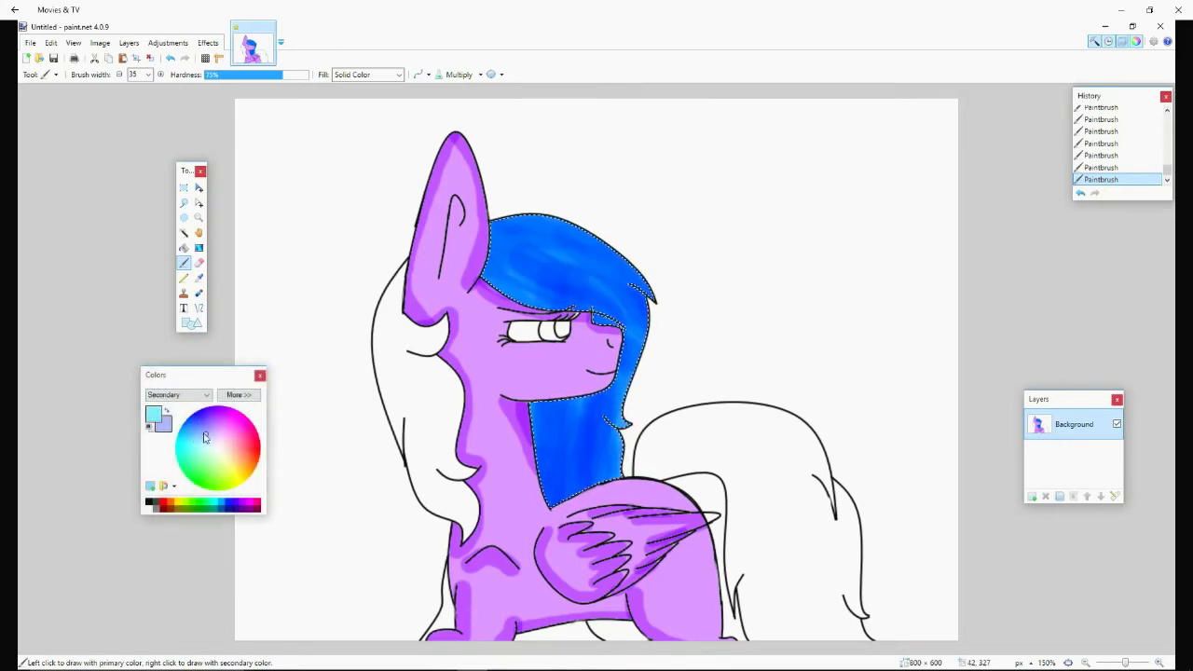
Select the mane behind the neck, fill it with light blue and brush blue streaks over it in Multiply.
left_click(184, 232)
left_click(418, 400)
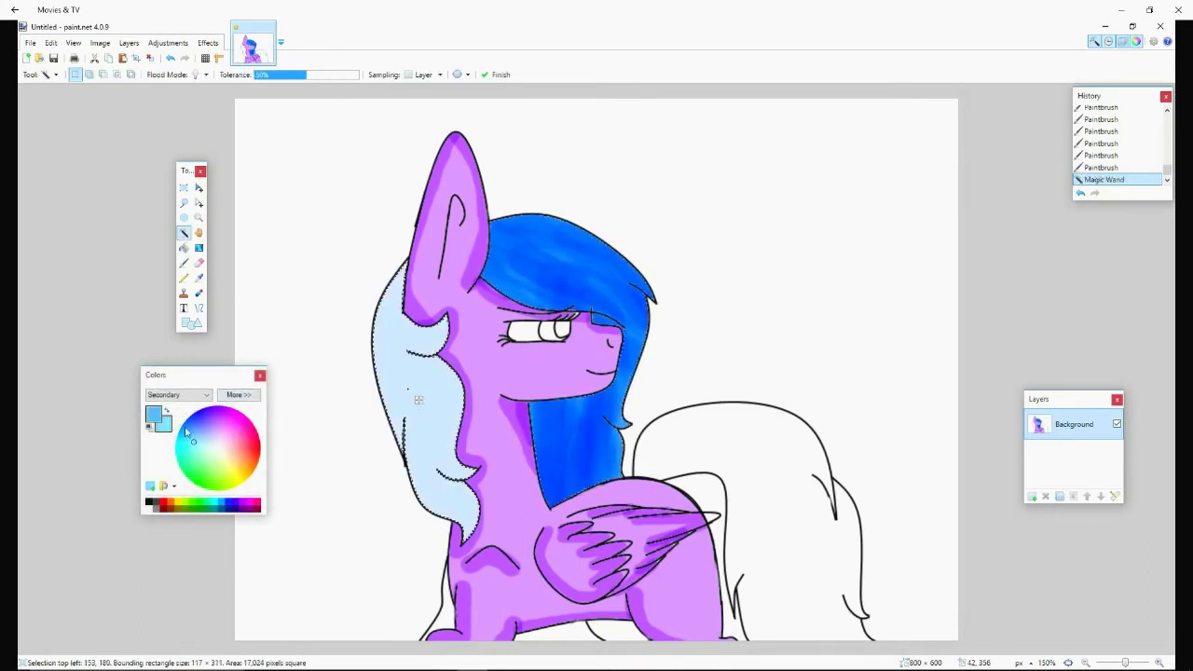
left_click_drag(418, 400, 433, 418)
left_click(152, 414)
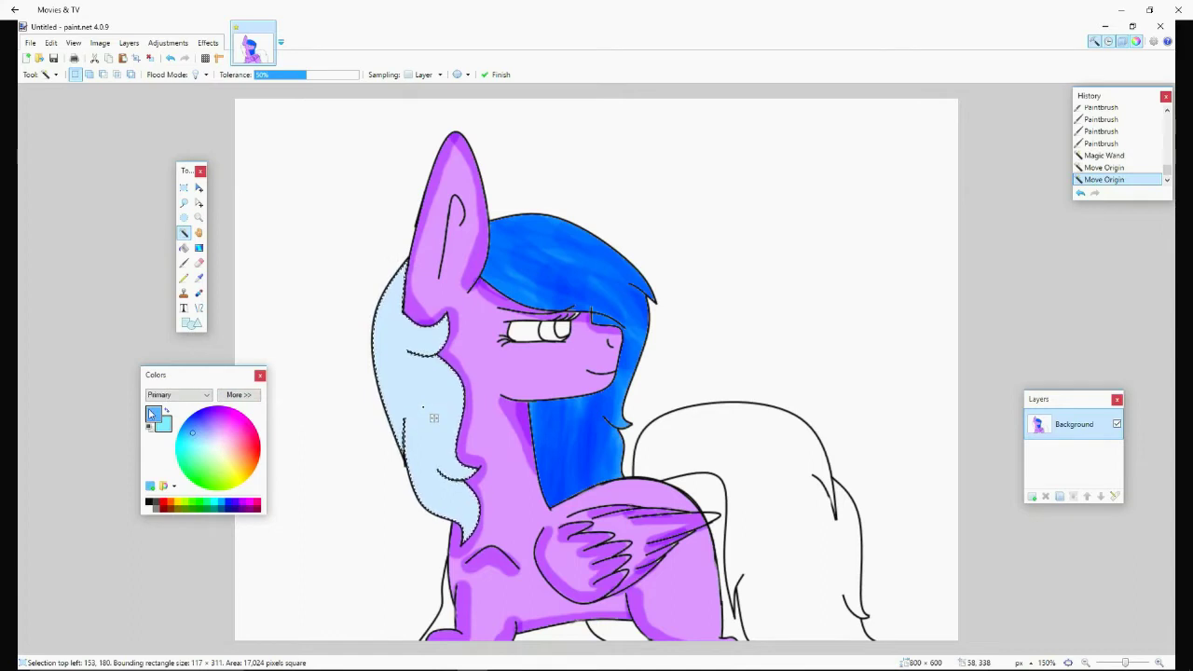
left_click_drag(433, 418, 426, 412)
key("f")
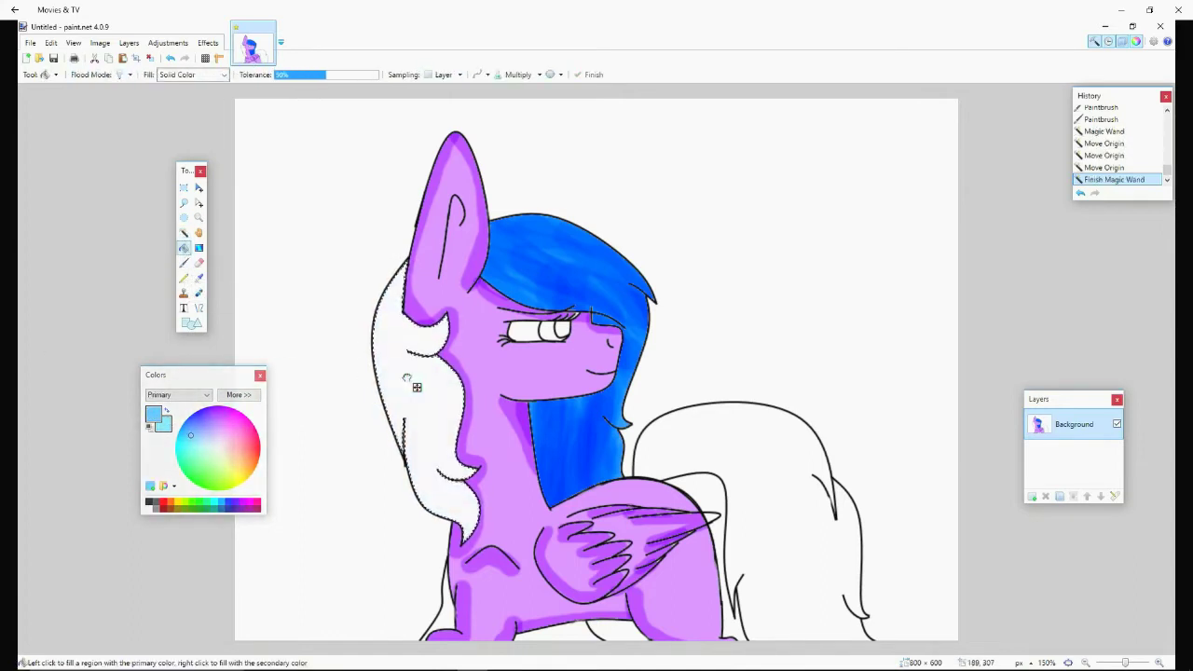
left_click(407, 377)
key("b")
mouse_move(392, 270)
left_mouse_down()
mouse_move(363, 373)
mouse_move(429, 527)
mouse_move(391, 267)
mouse_move(364, 325)
mouse_move(391, 438)
mouse_move(436, 453)
left_mouse_up()
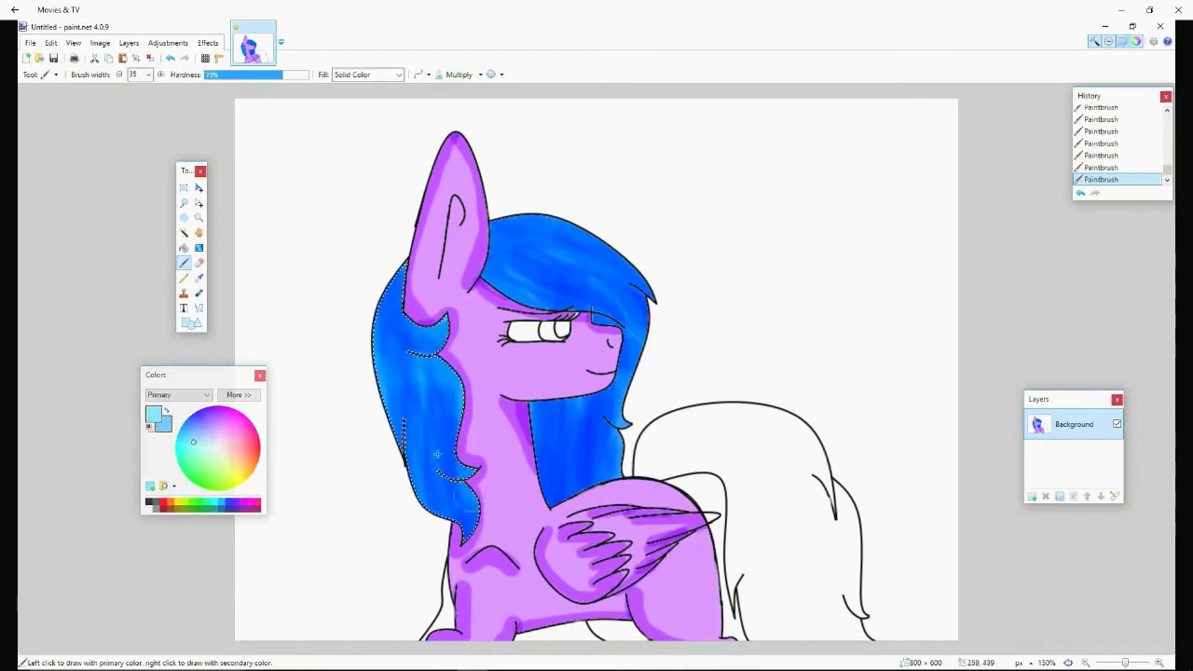
Select the tail, fill it with light blue and brush darker blue streaks along its length.
key("s")
left_click(770, 457)
key("f")
left_click(770, 457)
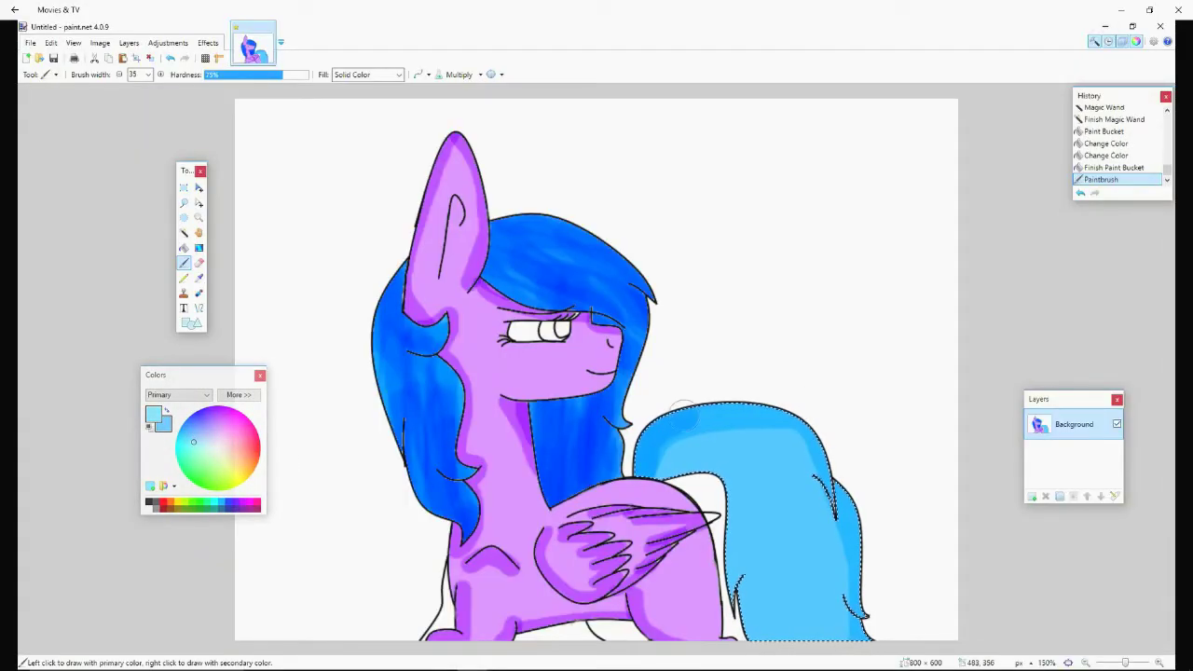
mouse_move(685, 410)
left_mouse_down()
mouse_move(839, 559)
mouse_move(709, 597)
mouse_move(792, 466)
mouse_move(800, 629)
mouse_move(811, 484)
mouse_move(708, 559)
mouse_move(792, 447)
mouse_move(779, 592)
mouse_move(825, 466)
mouse_move(852, 597)
left_mouse_up()
Select the small wing tip beyond the back outline and fill it with light pink.
key("s")
left_click_drag(494, 453, 719, 529)
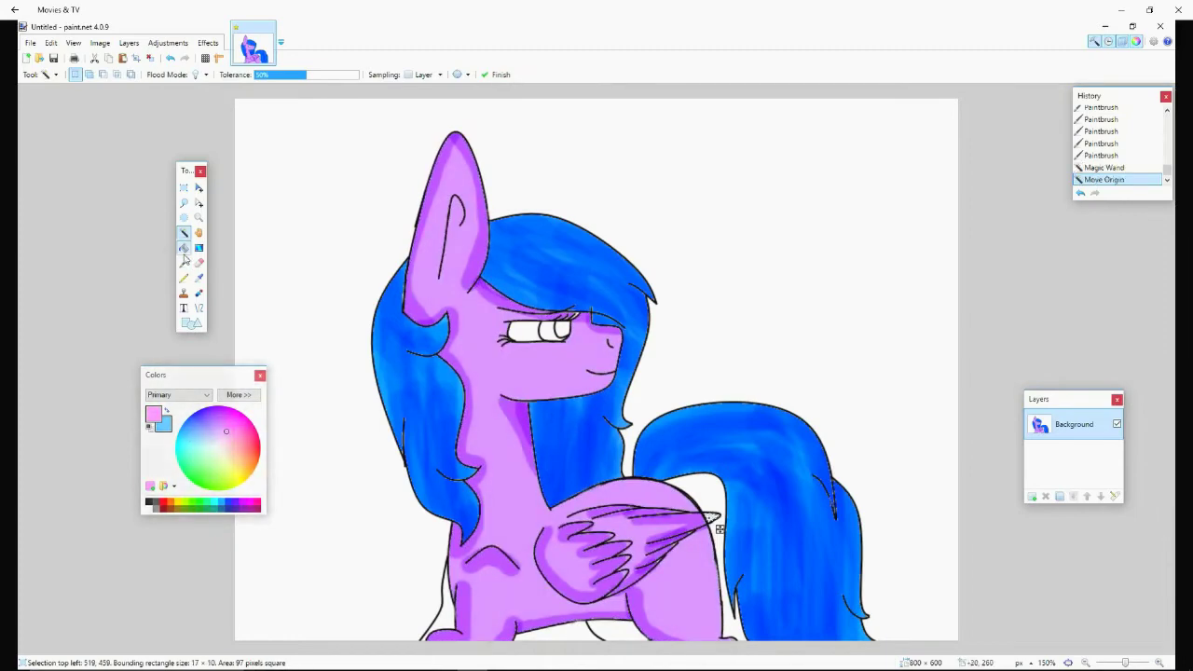
left_click(183, 246)
left_click(716, 520)
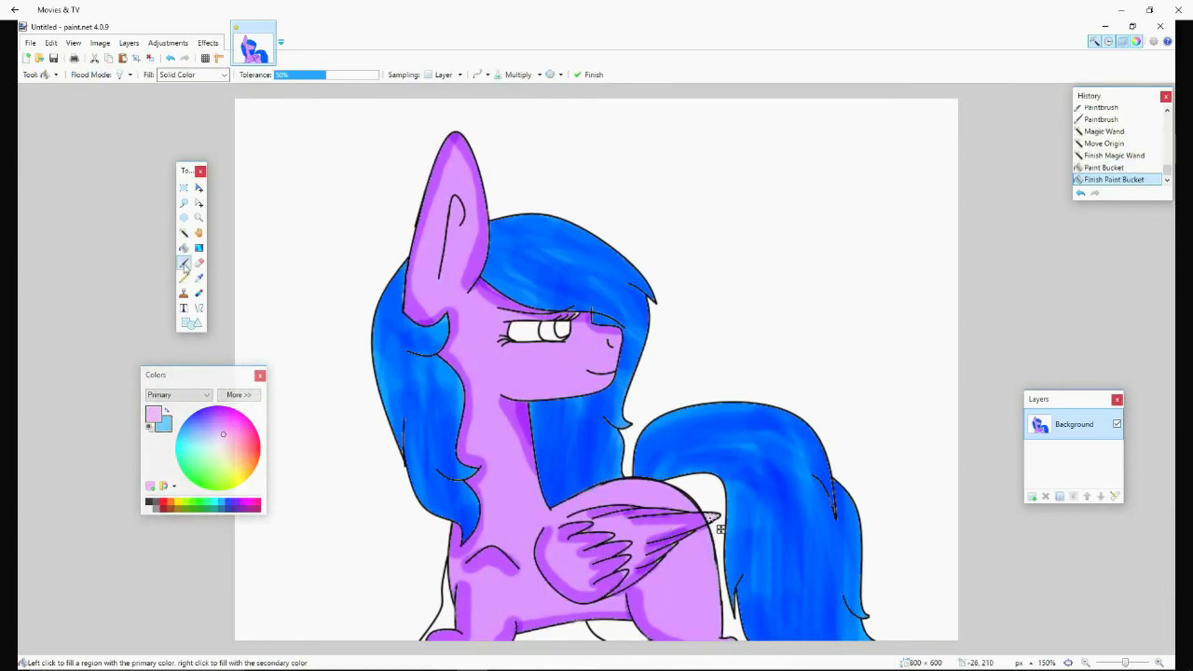
Set the brush width to 9 and darken the wing tip with several strokes.
scroll(605, 634, "up", 2)
key("b")
left_click(147, 75)
left_click(140, 188)
mouse_move(811, 401)
left_mouse_down()
mouse_move(834, 396)
mouse_move(819, 401)
left_mouse_up()
left_click(818, 400)
left_click(818, 401)
Select the body with the Magic Wand, move the color palette aside and undo the pink trial stroke on the ear.
scroll(426, 364, "up", 5)
left_click(182, 232)
left_click(279, 354)
left_click_drag(186, 375, 30, 361)
scroll(372, 373, "down", 2)
key("b")
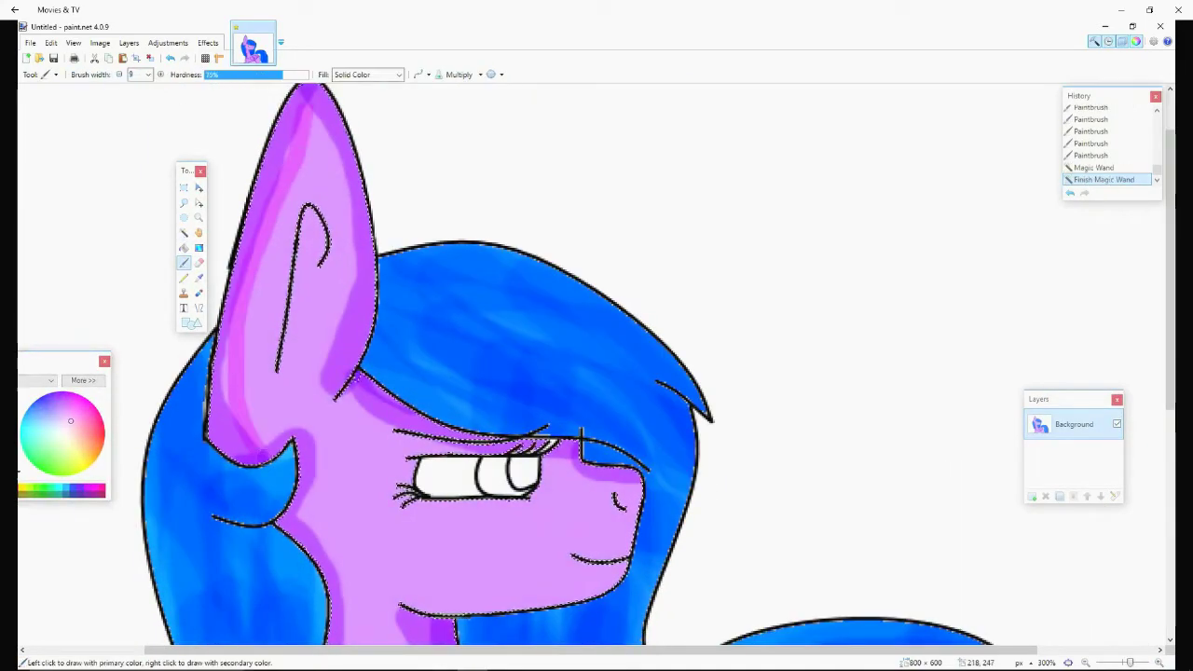
key("ctrl+z")
Tint the whole body pink using a 35 px brush in Multiply.
scroll(253, 258, "down", 2)
left_click(147, 75)
left_click(140, 308)
mouse_move(458, 140)
left_mouse_down()
mouse_move(448, 438)
mouse_move(522, 335)
mouse_move(522, 560)
mouse_move(675, 634)
left_mouse_up()
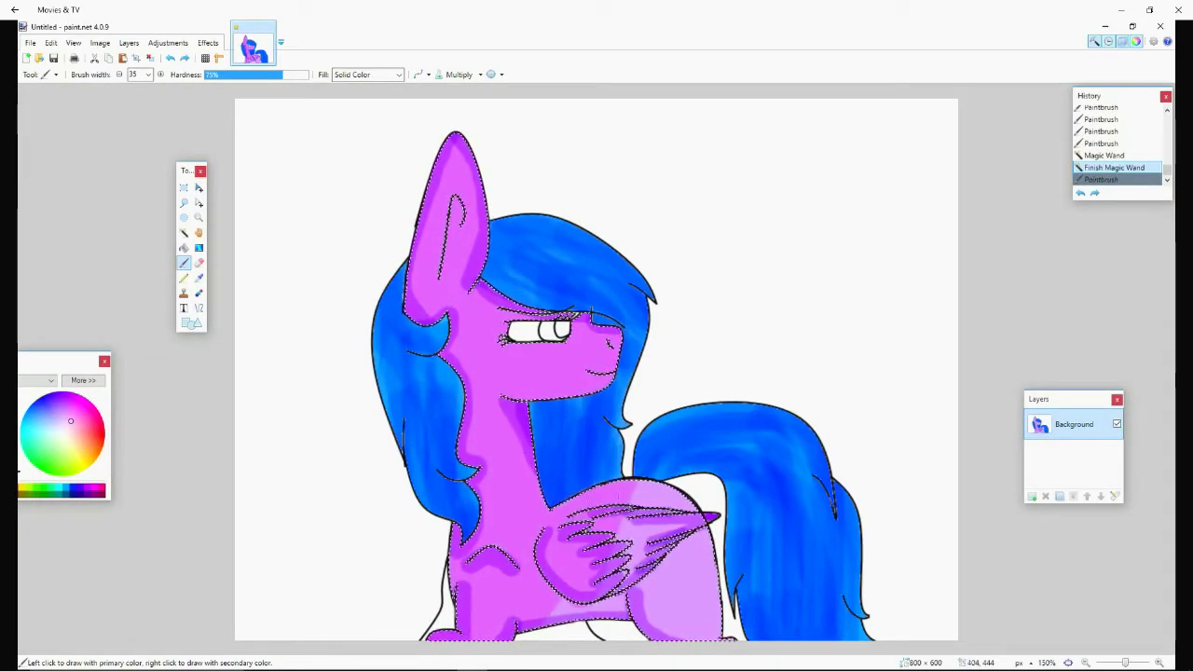
left_click_drag(600, 496, 652, 559)
Try a second pink brush pass over the ear, face and body.
mouse_move(448, 233)
left_mouse_down()
mouse_move(438, 186)
mouse_move(503, 280)
mouse_move(633, 560)
mouse_move(671, 541)
left_mouse_up()
key("ctrl+z")
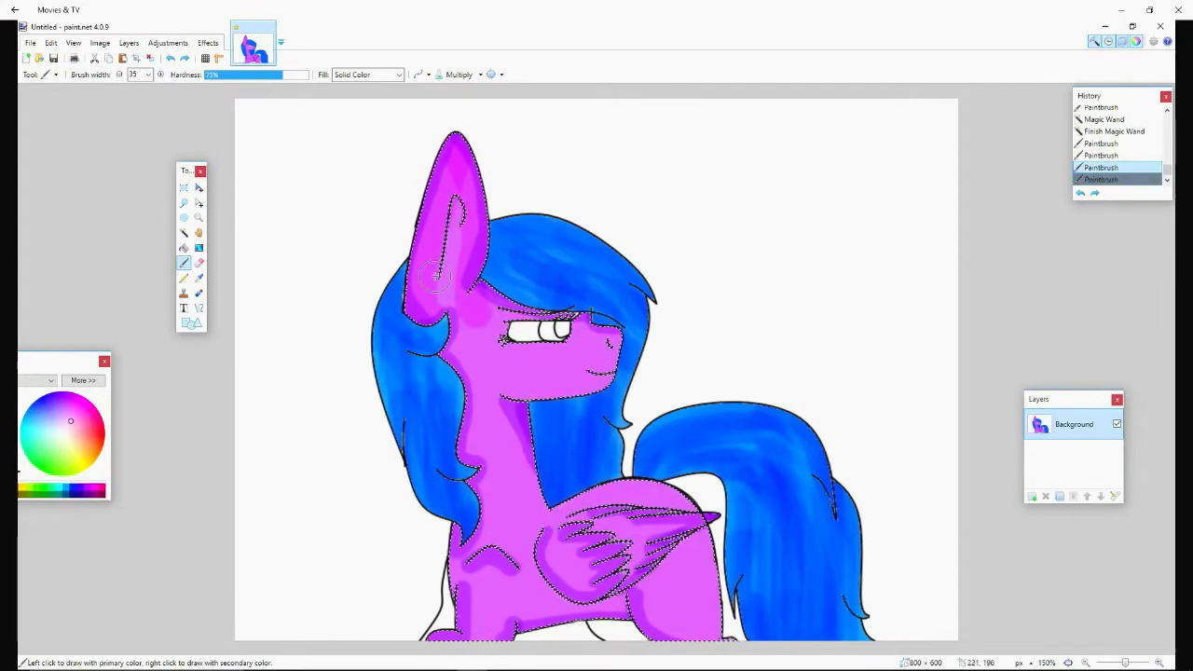
key("ctrl+z")
key("ctrl+z")
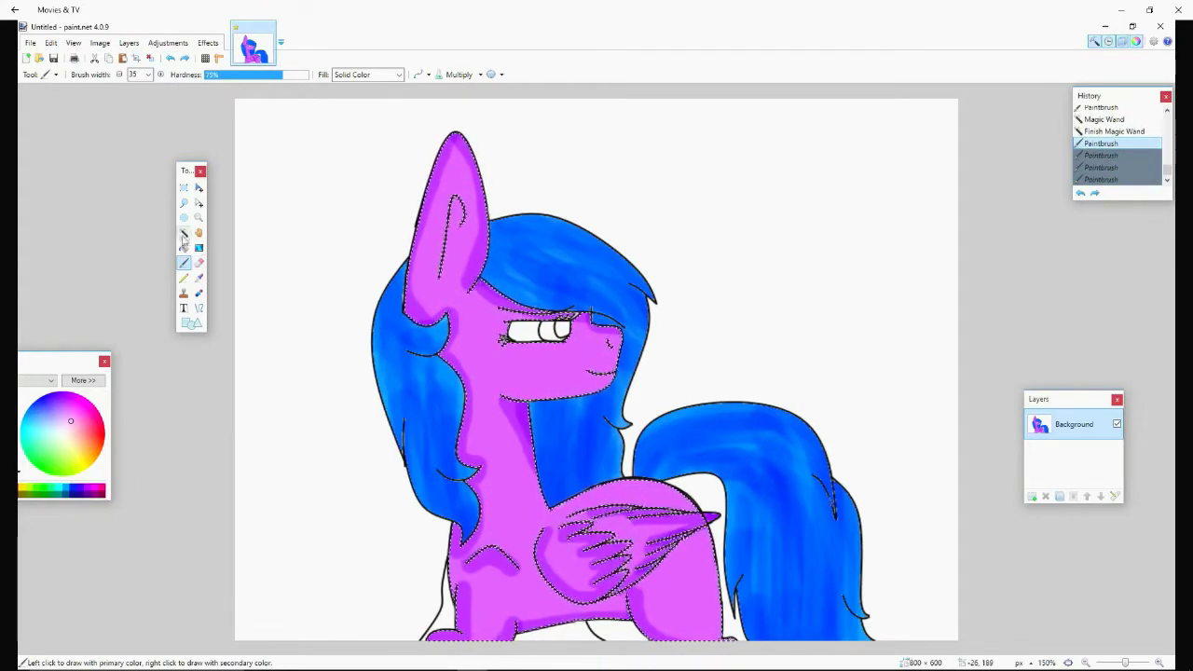
Select the far front leg with the Magic Wand, paint it pink and undo the last three strokes.
left_click(183, 233)
left_click(439, 606)
key("b")
left_click_drag(440, 573, 426, 636)
key("ctrl+z")
key("ctrl+z")
key("ctrl+z")
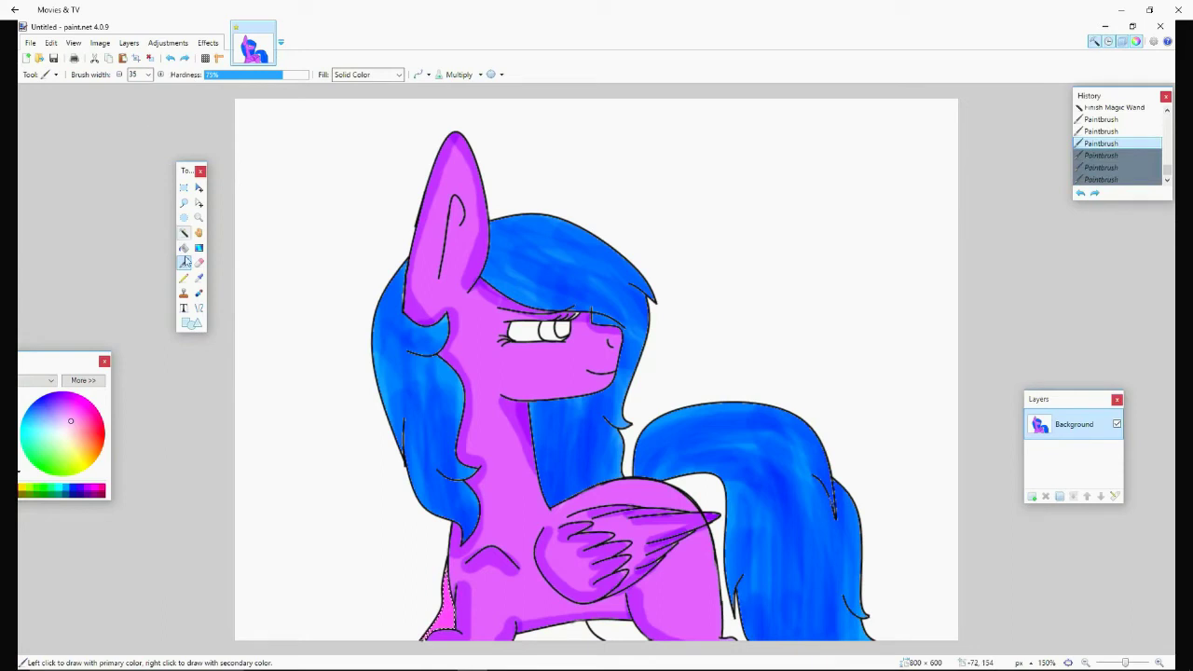
Bring the color palette fully into view, step back the strokes on the far front leg and shade it pink again.
left_click_drag(74, 404, 133, 413)
key("ctrl+y")
key("ctrl+y")
key("ctrl+y")
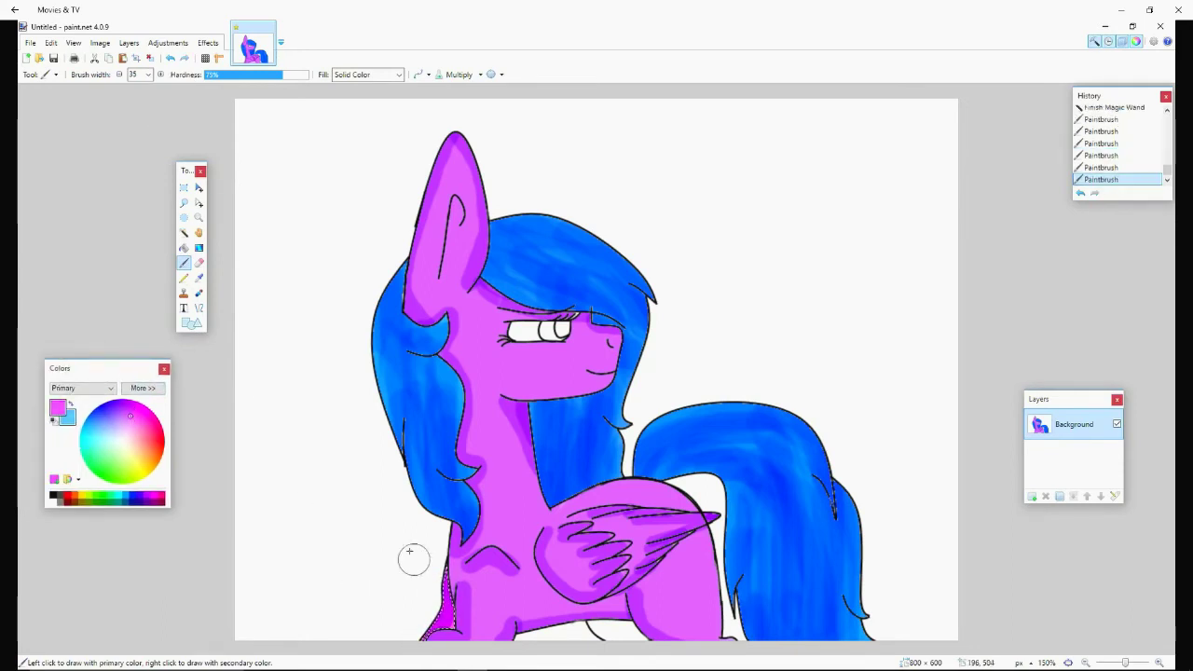
key("ctrl+z")
key("ctrl+z")
key("ctrl+z")
key("ctrl+z")
left_click_drag(439, 573, 432, 668)
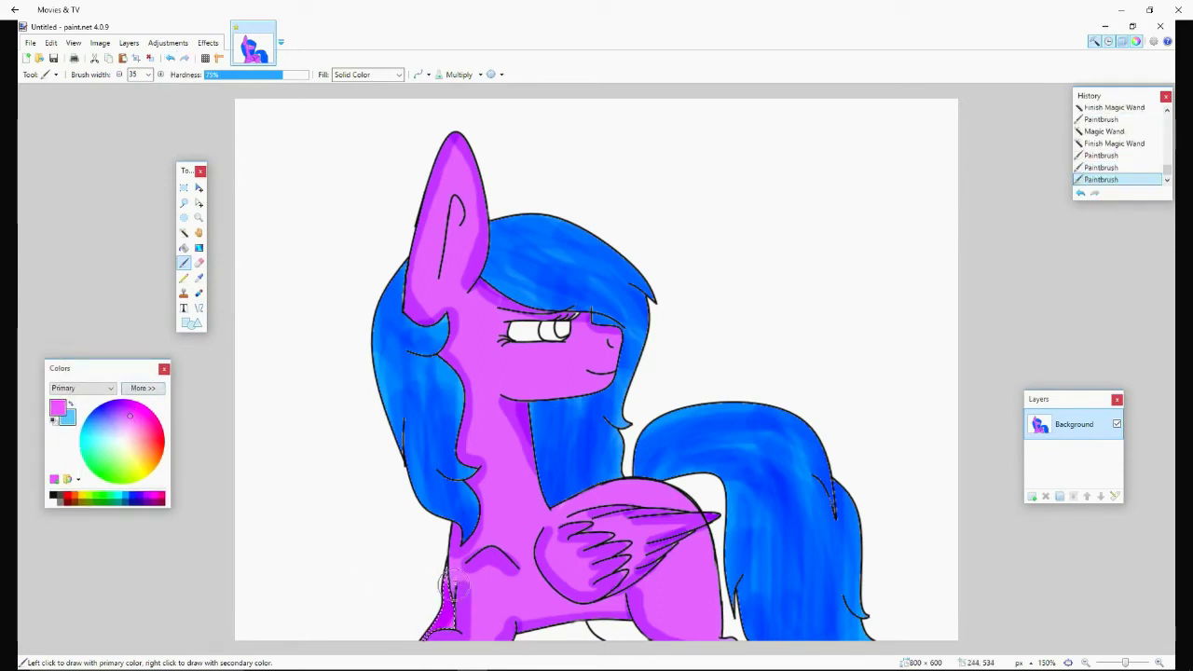
Select the far hind leg beneath the belly with the Magic Wand and paint it pink with the Paintbrush.
left_click(184, 232)
left_click(620, 640)
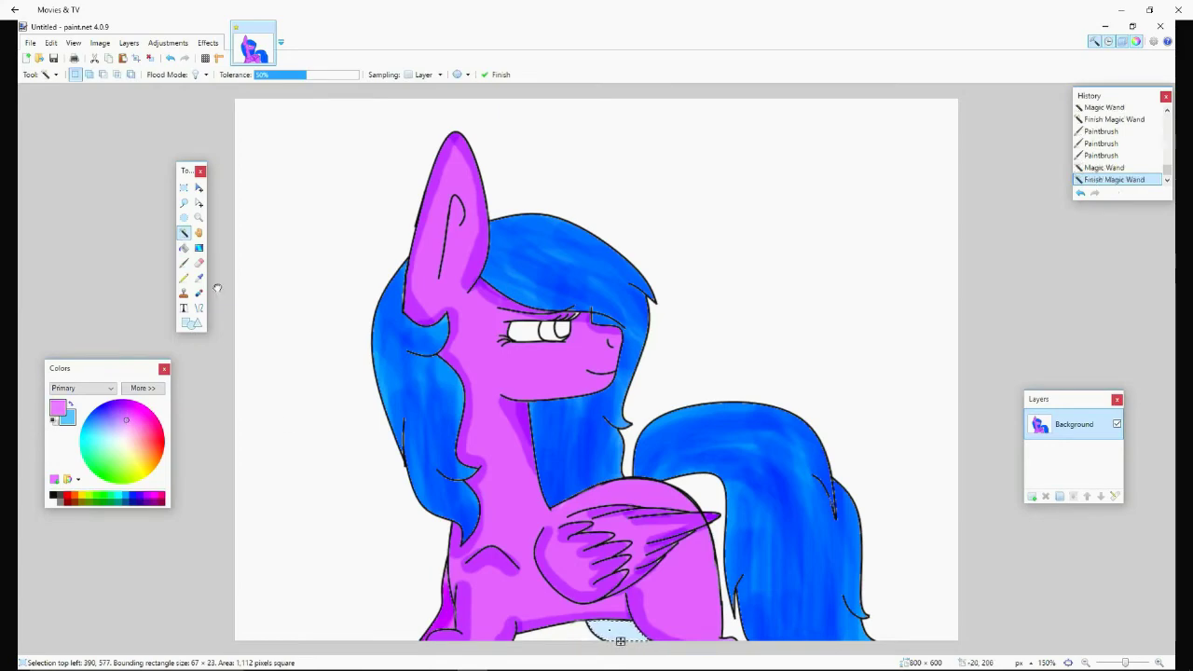
left_click(183, 263)
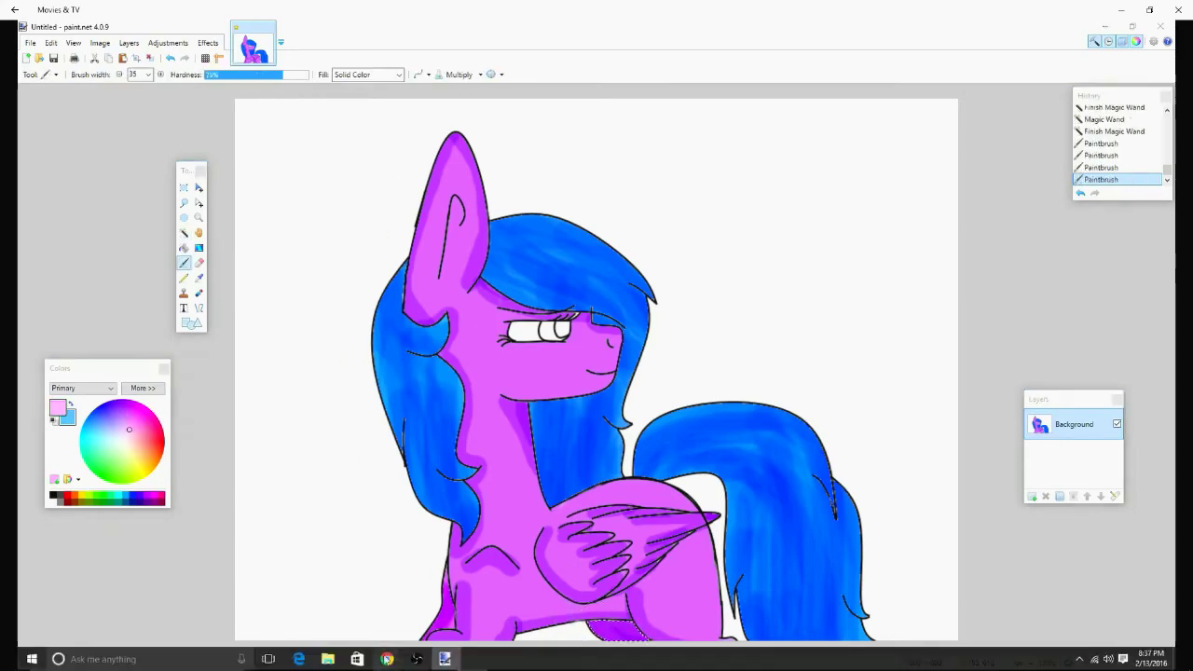
Switch to the browser to look at the "purple ponys" image results, and return to paint.net.
left_click(413, 657)
left_click(196, 28)
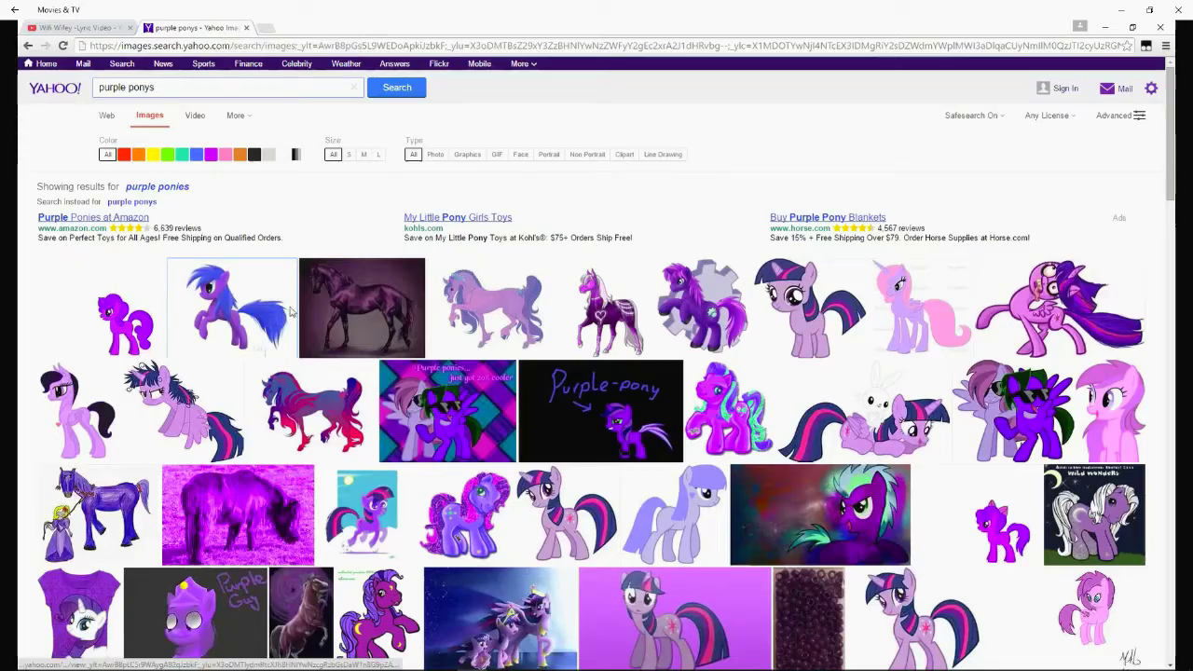
left_click(229, 322)
left_click(79, 28)
left_click(196, 28)
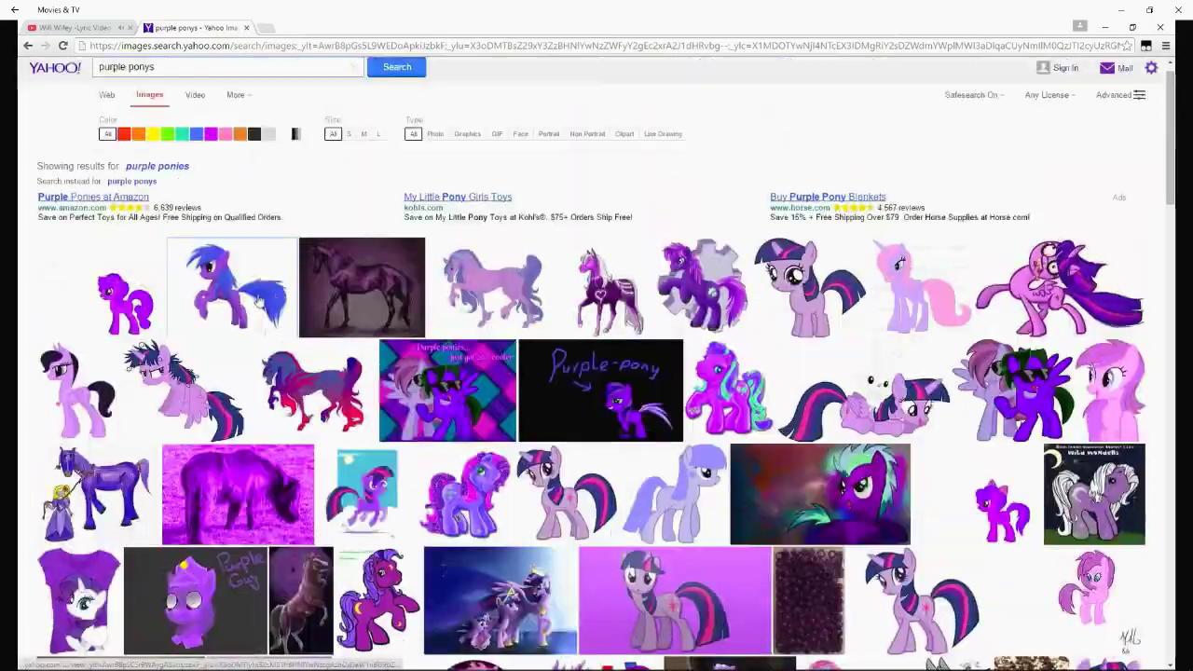
key("alt+Tab")
Select the iris with the Magic Wand and paint it green with the Paintbrush in Multiply.
left_click(1160, 662)
scroll(503, 373, "up", 2)
left_click(499, 506)
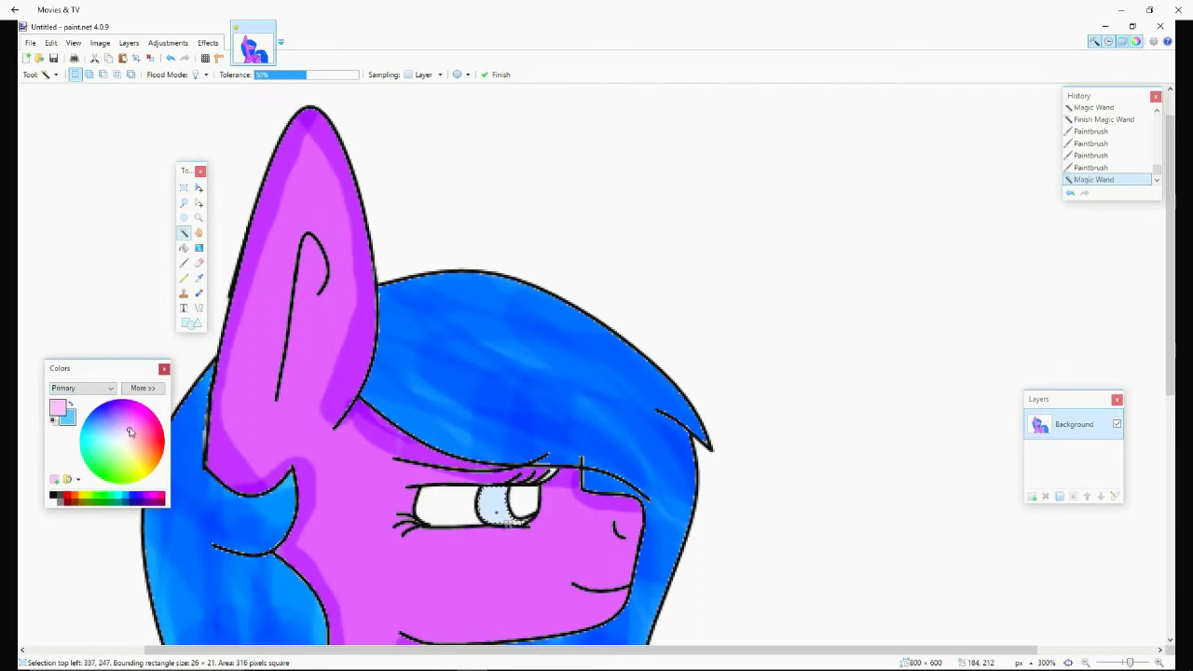
key("f")
left_click(499, 508)
left_click(184, 263)
left_click_drag(484, 492, 513, 510)
Choose dark gray, select the pupil with the Magic Wand and shade it nearly black.
left_click(58, 496)
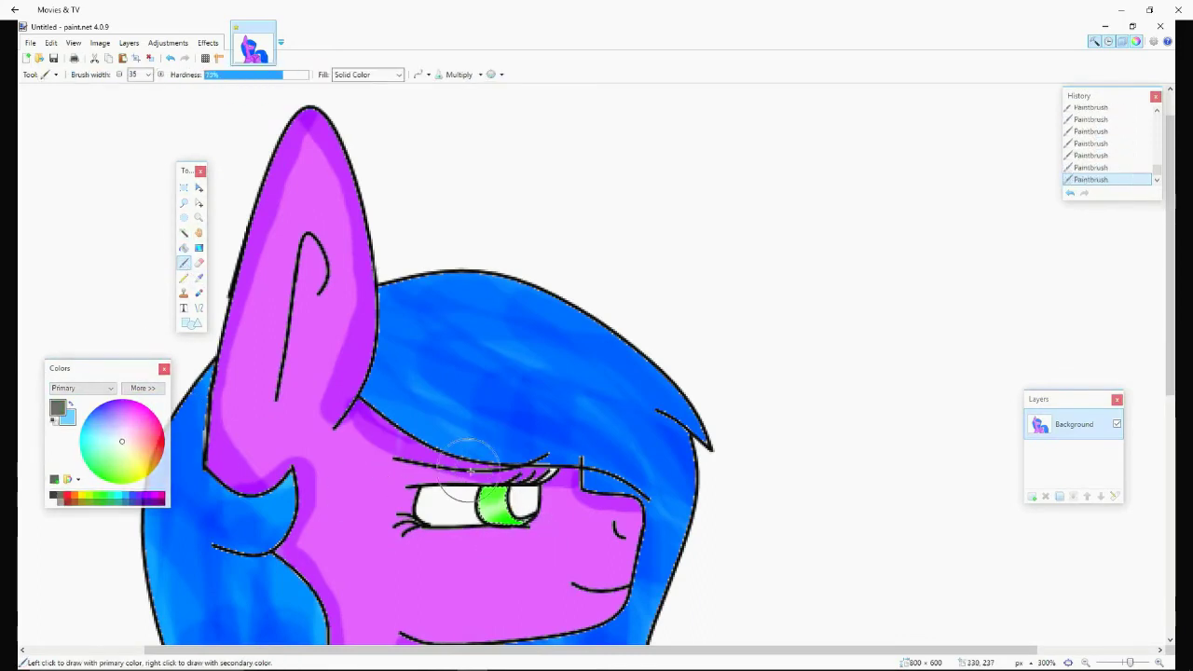
left_click(184, 232)
left_click(184, 263)
left_click_drag(514, 494, 529, 514)
left_click_drag(522, 503, 557, 493)
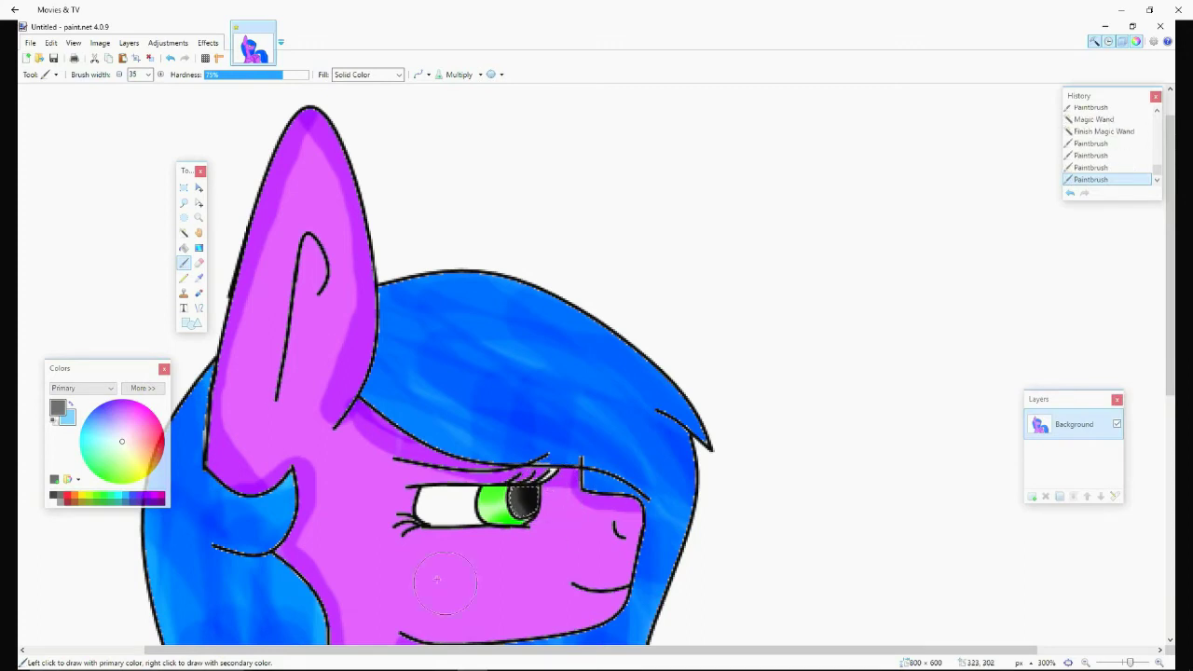
Set the brush width to 13, choose white, clear the pupil selection and move the color palette away from the face.
left_click(147, 75)
left_click(135, 120)
left_click(52, 500)
left_click(184, 232)
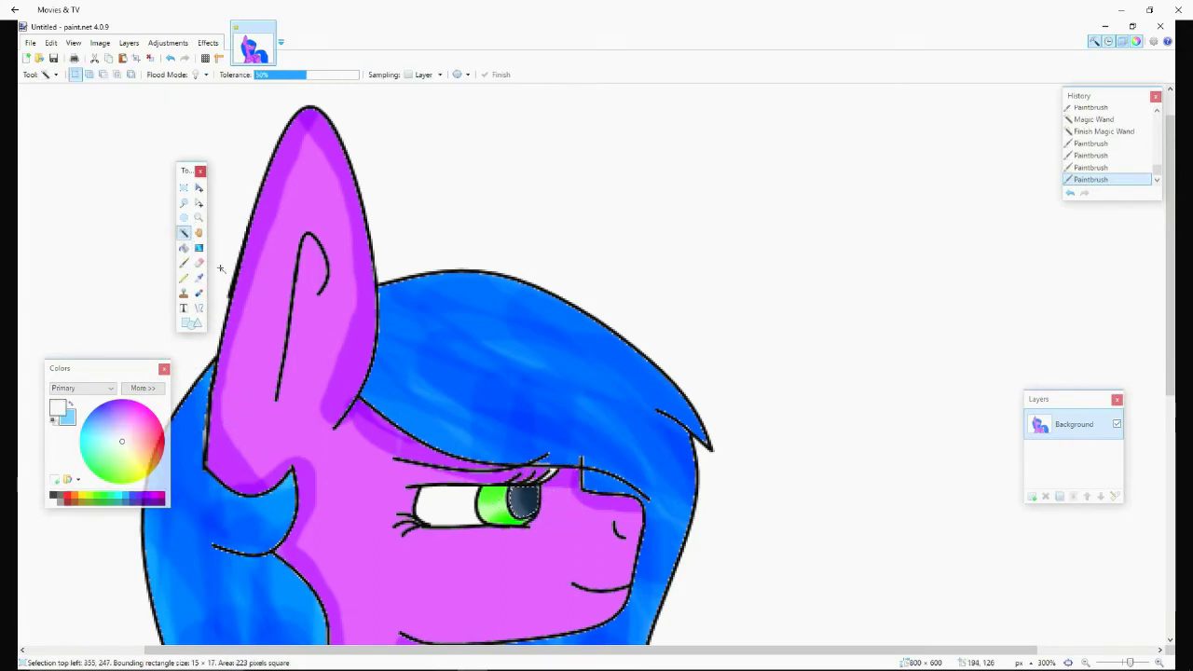
left_click(687, 232)
key("ctrl+b")
key("b")
left_click(1158, 663)
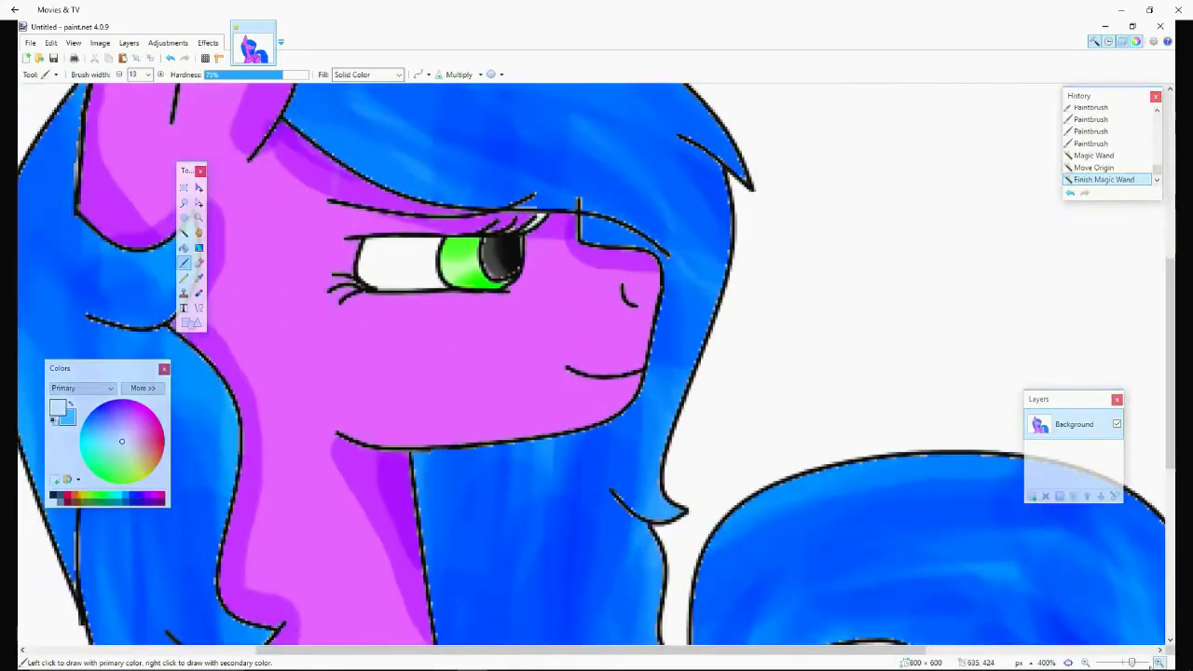
scroll(475, 399, "up", 3)
left_click_drag(59, 368, 928, 219)
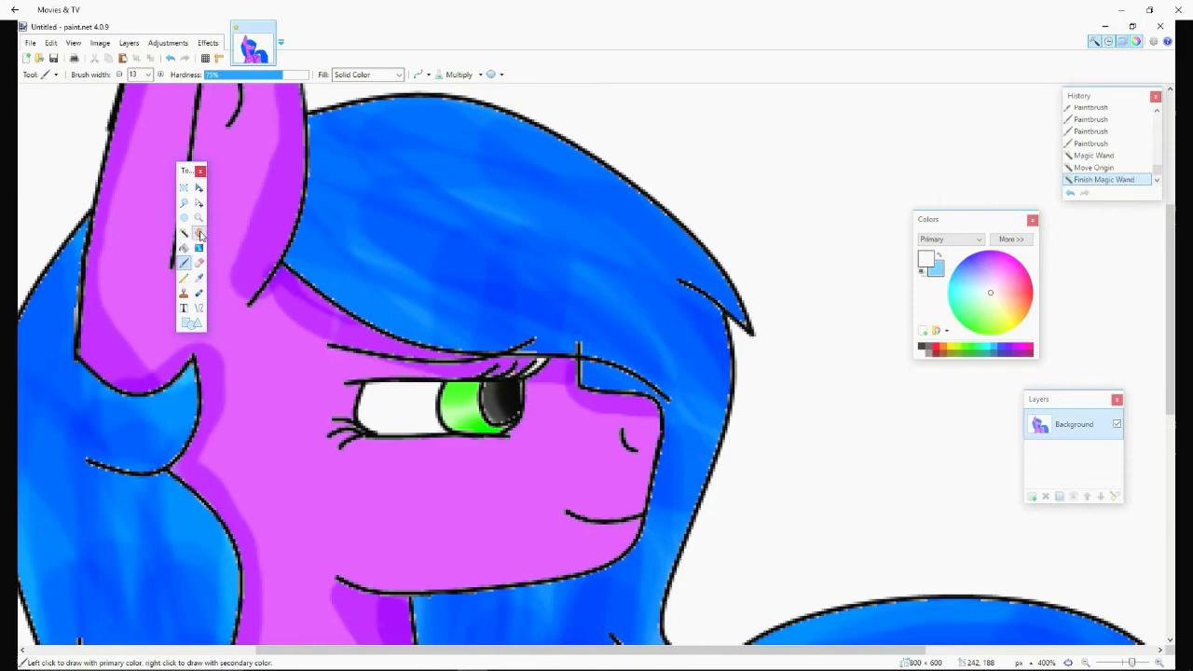
scroll(587, 279, "up", 1)
scroll(588, 279, "right", 1)
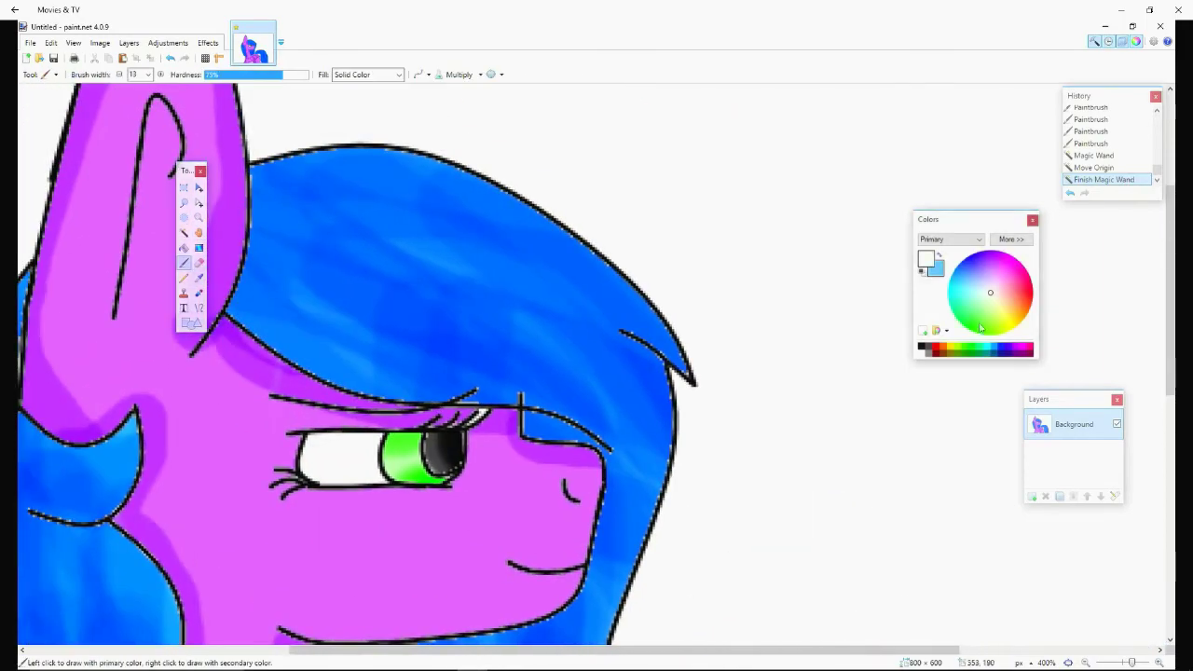
Set the brush width to 2 and fill the white gaps between the upper eyelashes with pink.
left_click(147, 75)
scroll(373, 373, "up", 5)
left_click(135, 100)
scroll(373, 373, "down", 8)
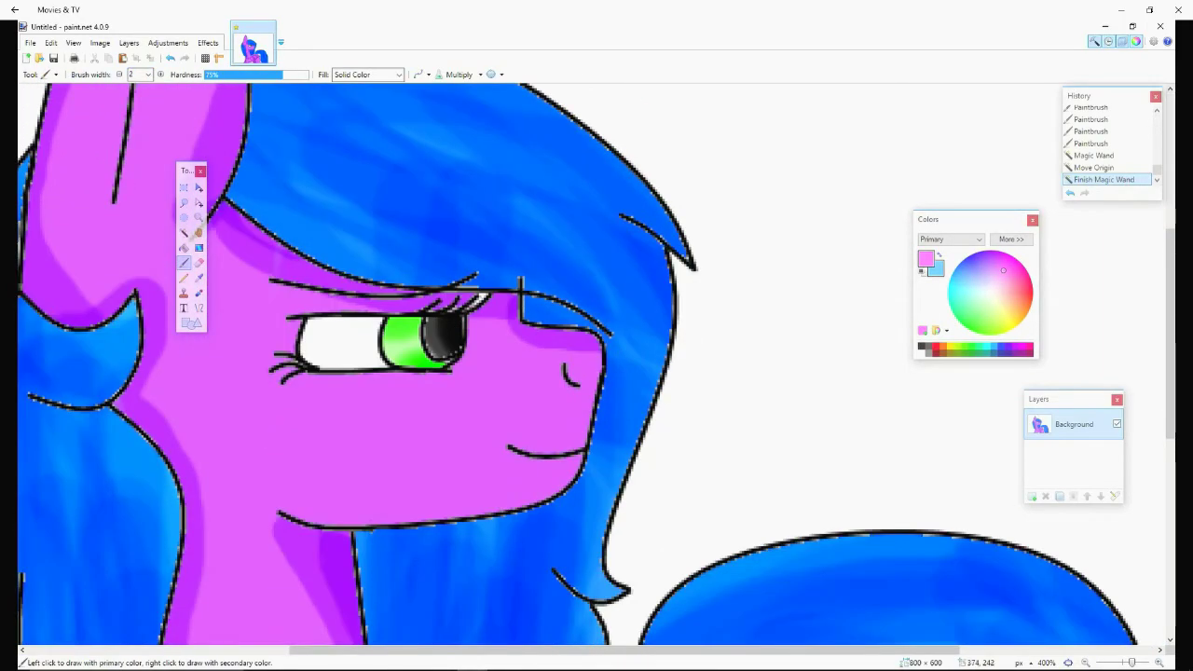
left_click(480, 298)
left_click(479, 299)
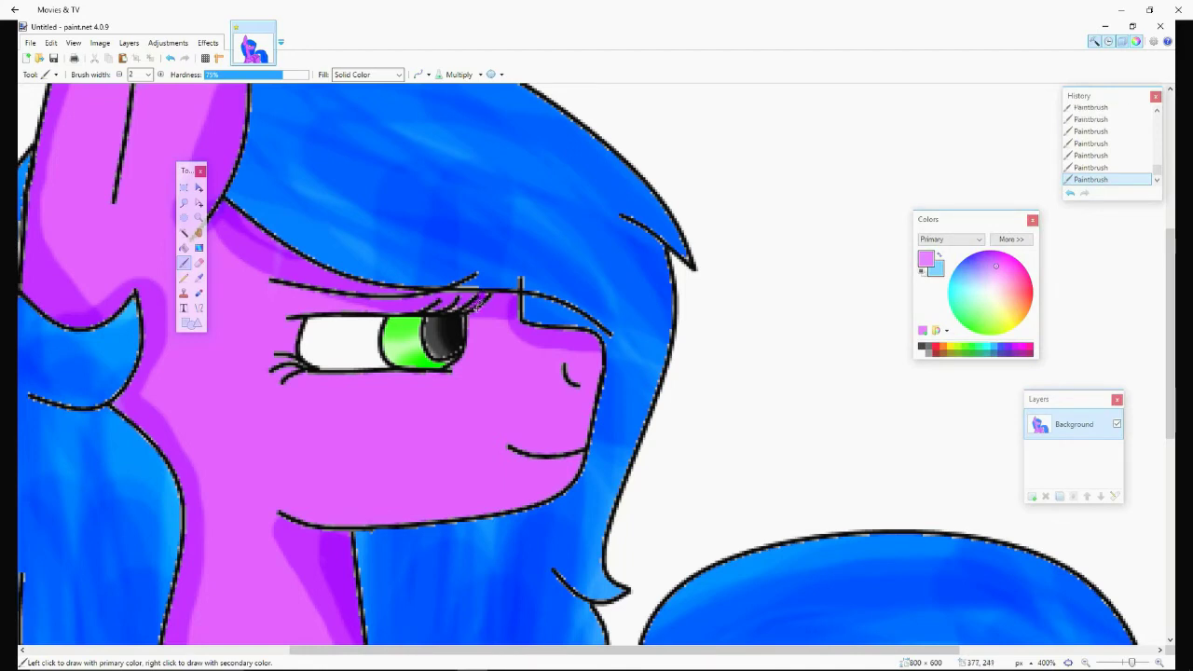
Try a handwritten pinkish-red "Idk?" note beside the muzzle and undo all its strokes.
left_click(991, 297)
left_click(1024, 288)
mouse_move(774, 335)
left_mouse_down()
mouse_move(811, 307)
mouse_move(680, 392)
mouse_move(733, 397)
left_mouse_up()
key("ctrl+z")
key("ctrl+z")
key("ctrl+z")
key("ctrl+z")
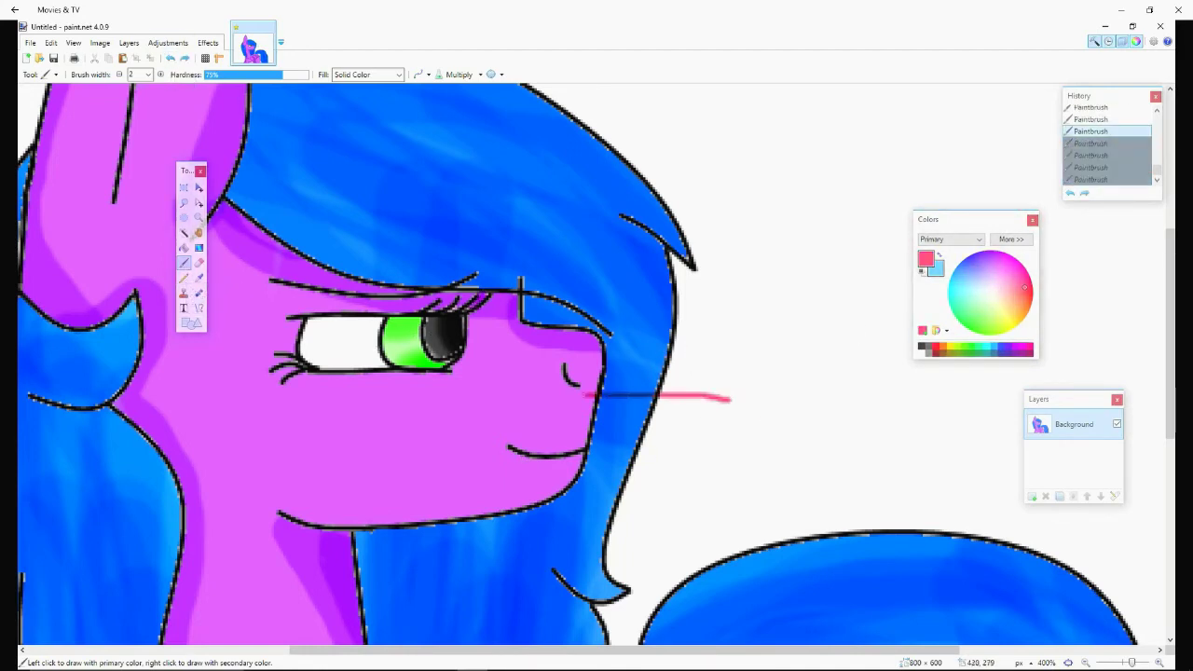
key("ctrl+z")
key("ctrl+y")
key("ctrl+y")
key("ctrl+y")
key("ctrl+y")
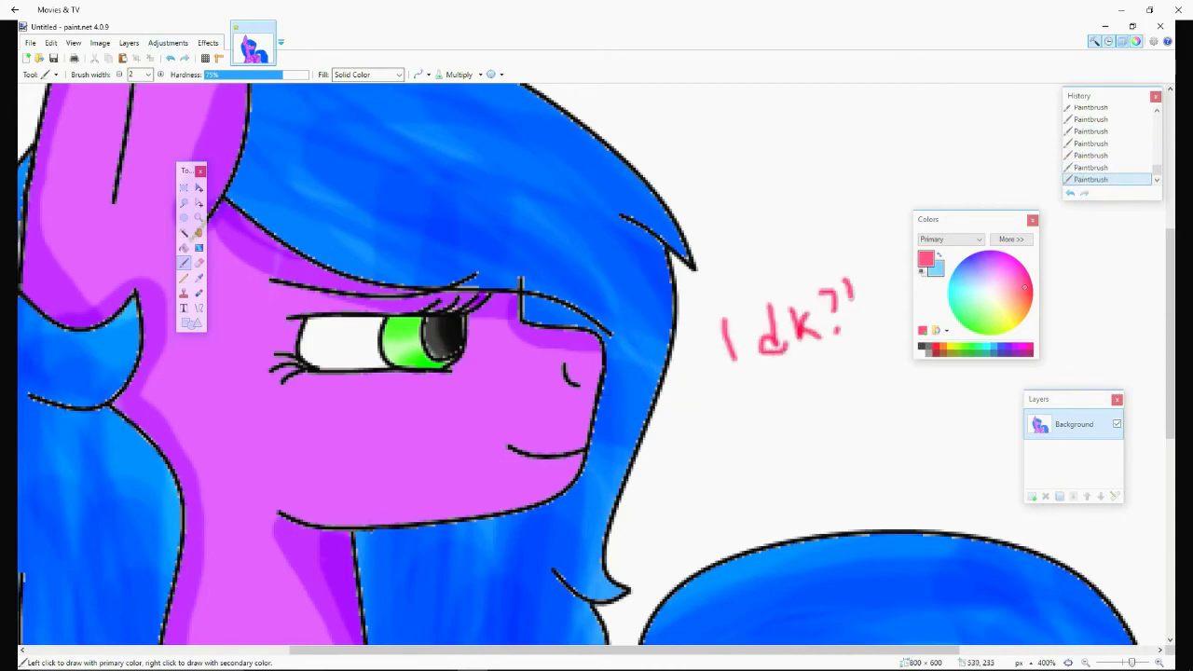
left_click(170, 58)
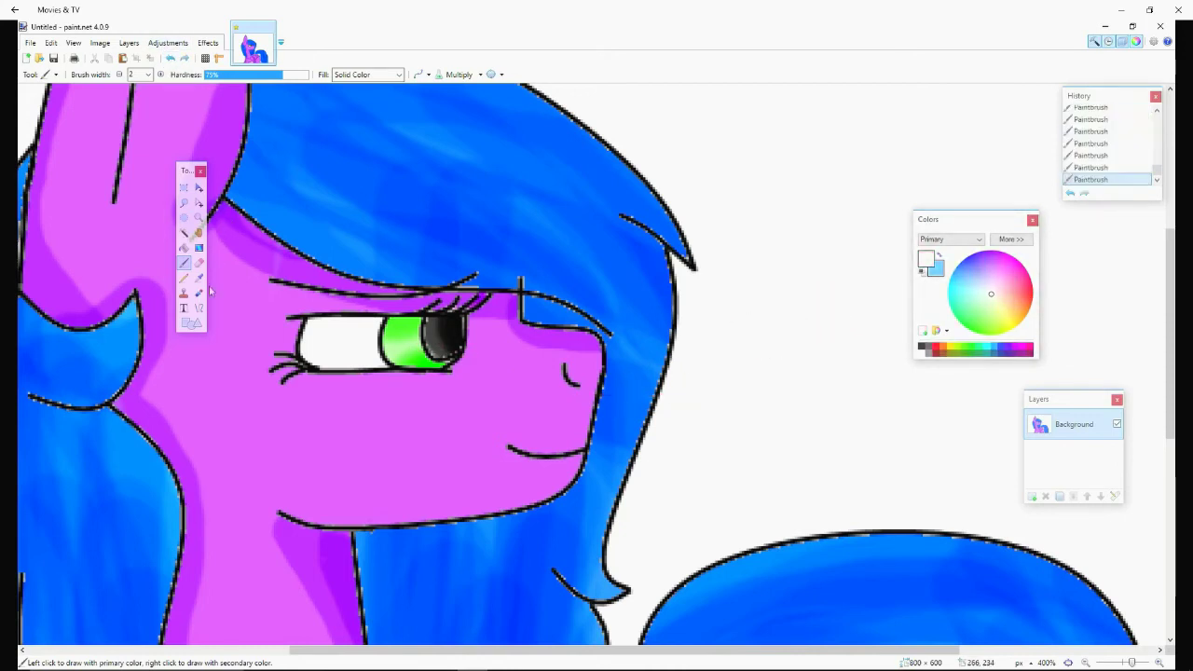
Try a small white ellipse as a highlight on the eye and undo it.
left_click(191, 322)
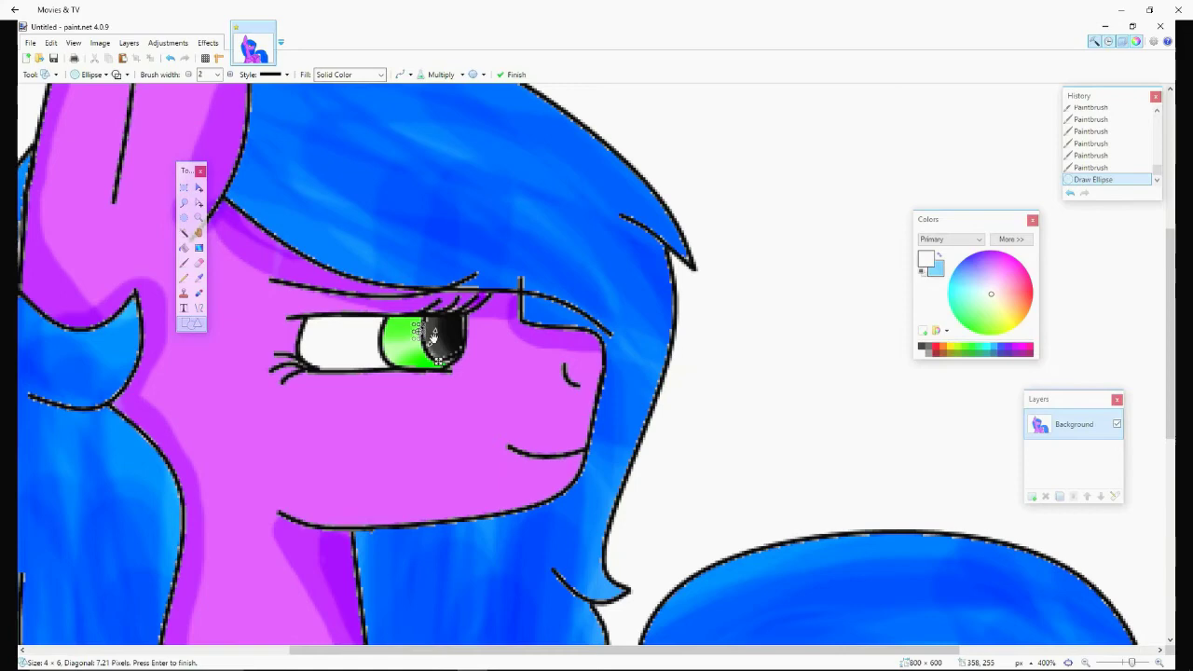
left_click(173, 59)
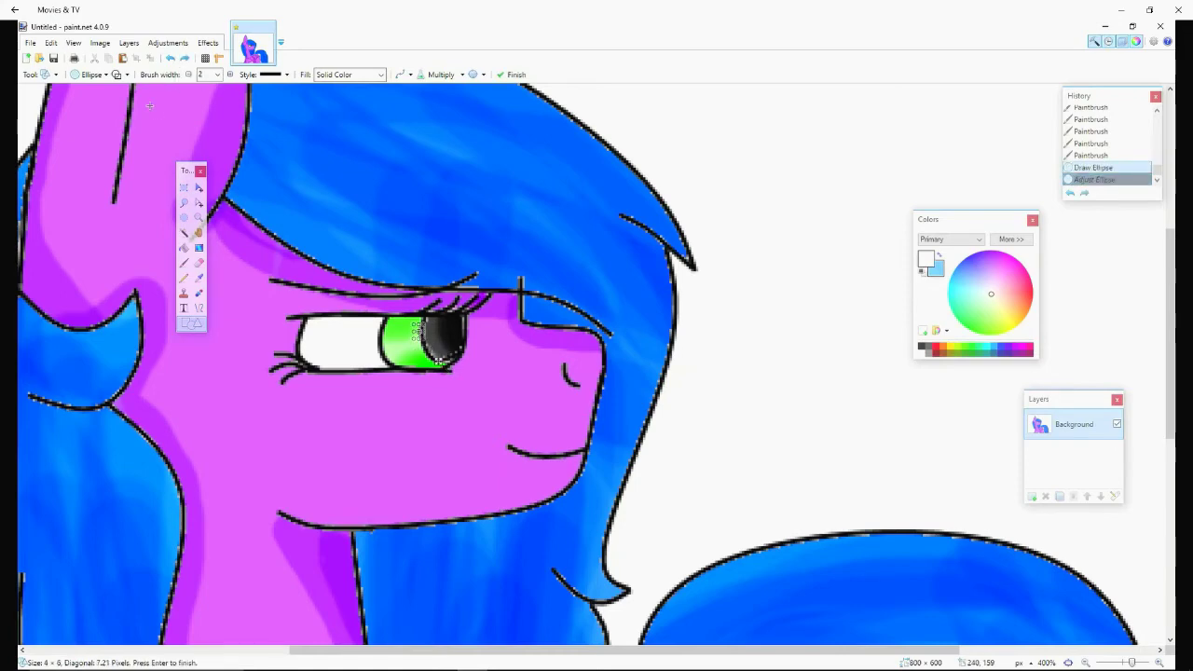
key("ctrl+minus")
key("ctrl+minus")
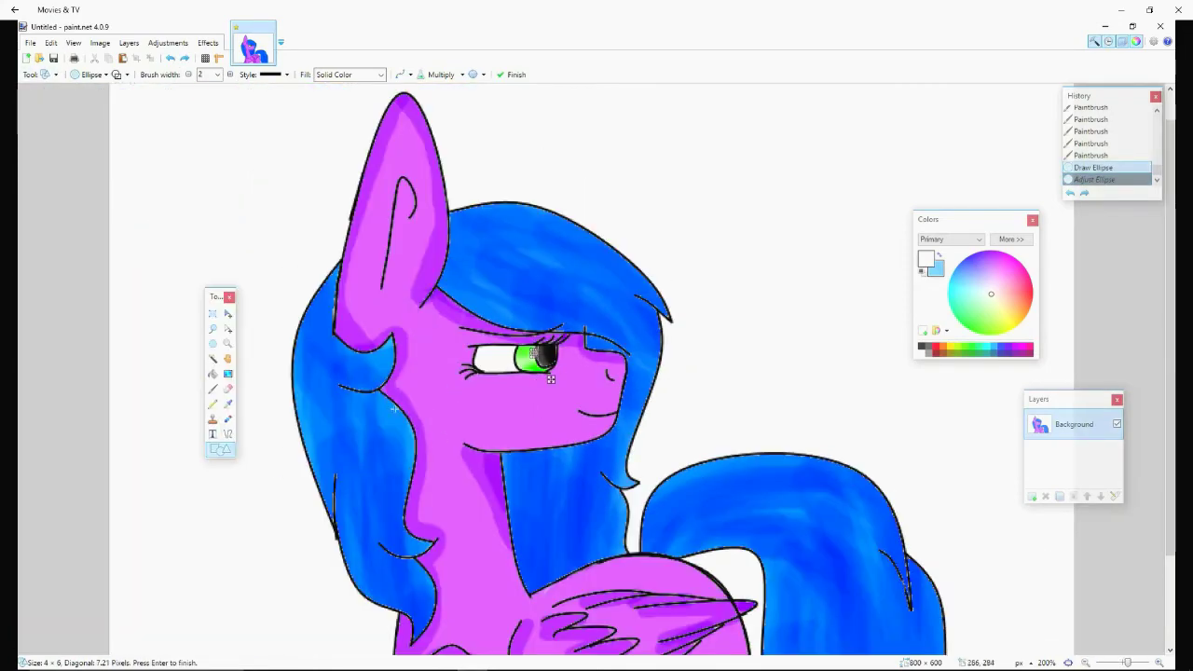
left_click(170, 57)
Dab pale color on the eye with the Paintbrush, set the brush width to 12 and undo the last two strokes.
left_click(212, 388)
left_click(982, 310)
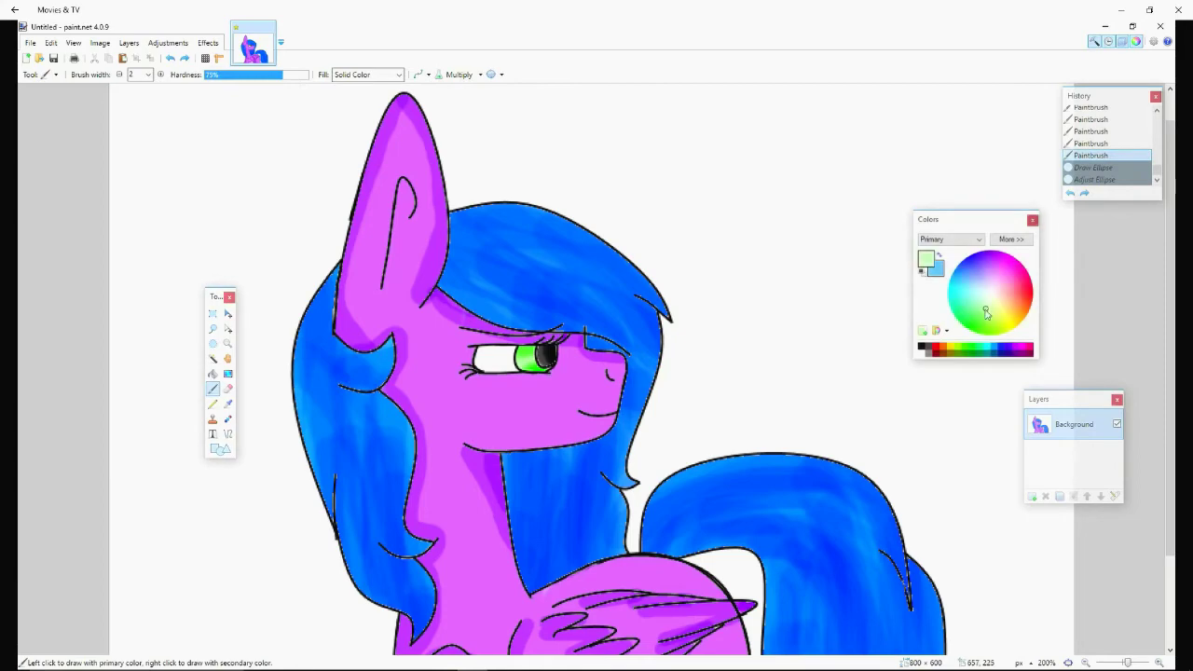
key("ctrl+plus")
left_click(472, 417)
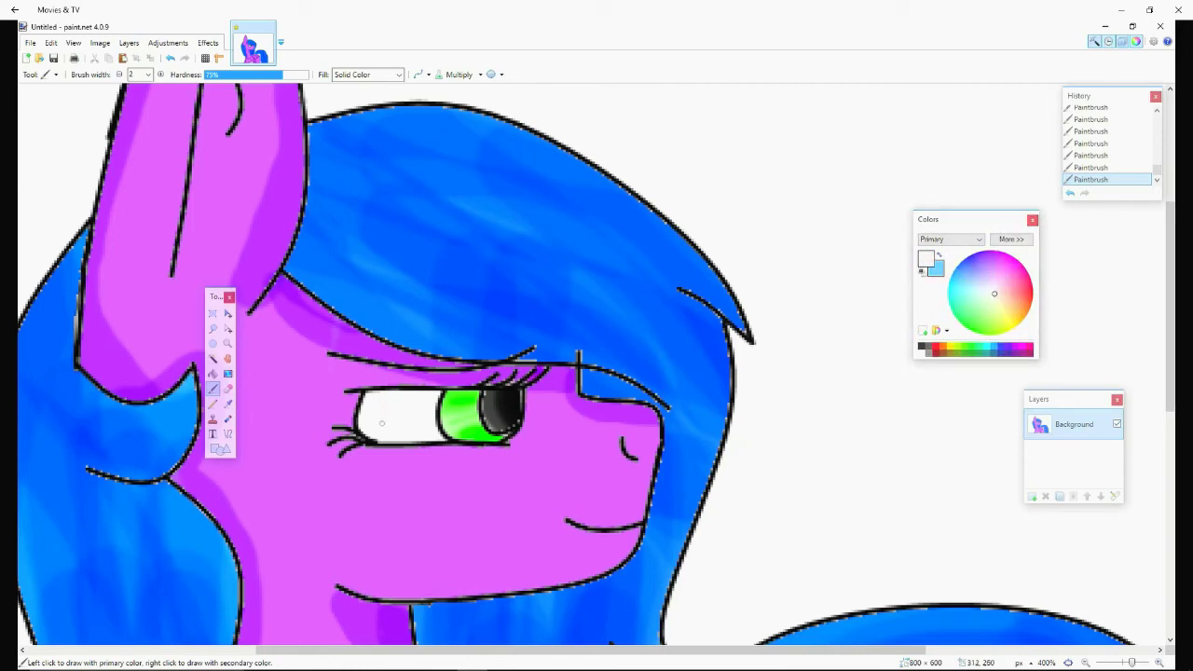
left_click(147, 75)
left_click(140, 173)
left_click(170, 59)
left_click(170, 59)
Try shading the white of the eye pale mint inside a Magic Wand selection, undoing the latest strokes.
left_click(213, 358)
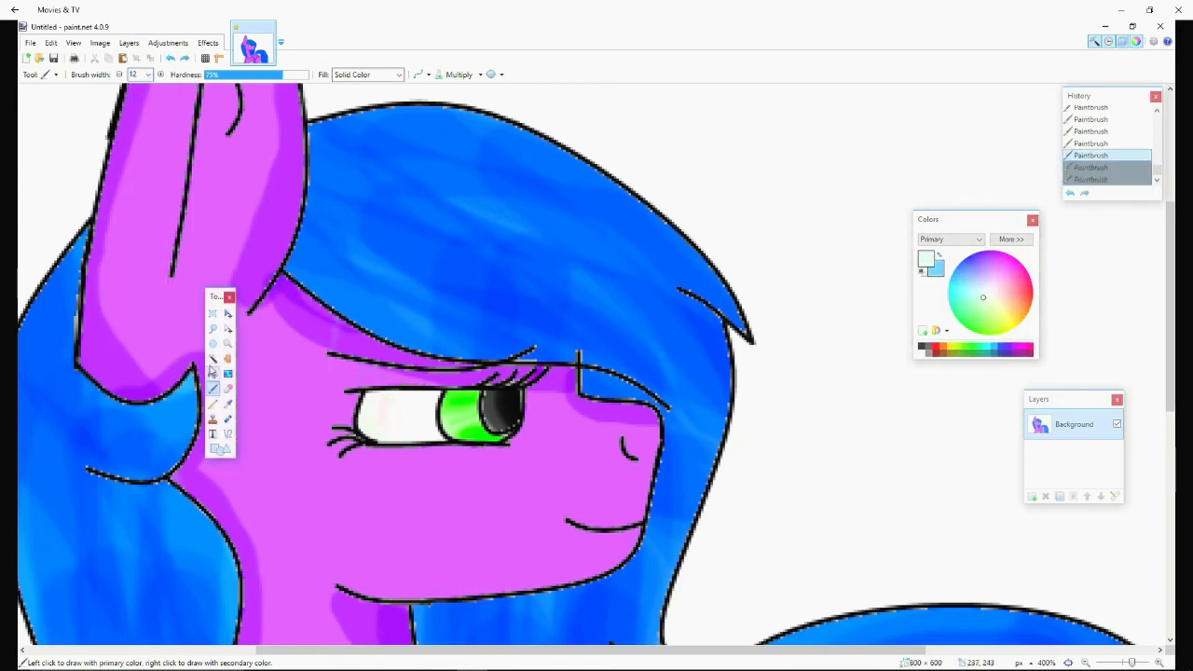
left_click(410, 415)
key("b")
mouse_move(438, 424)
left_mouse_down()
mouse_move(373, 419)
mouse_move(417, 389)
left_mouse_up()
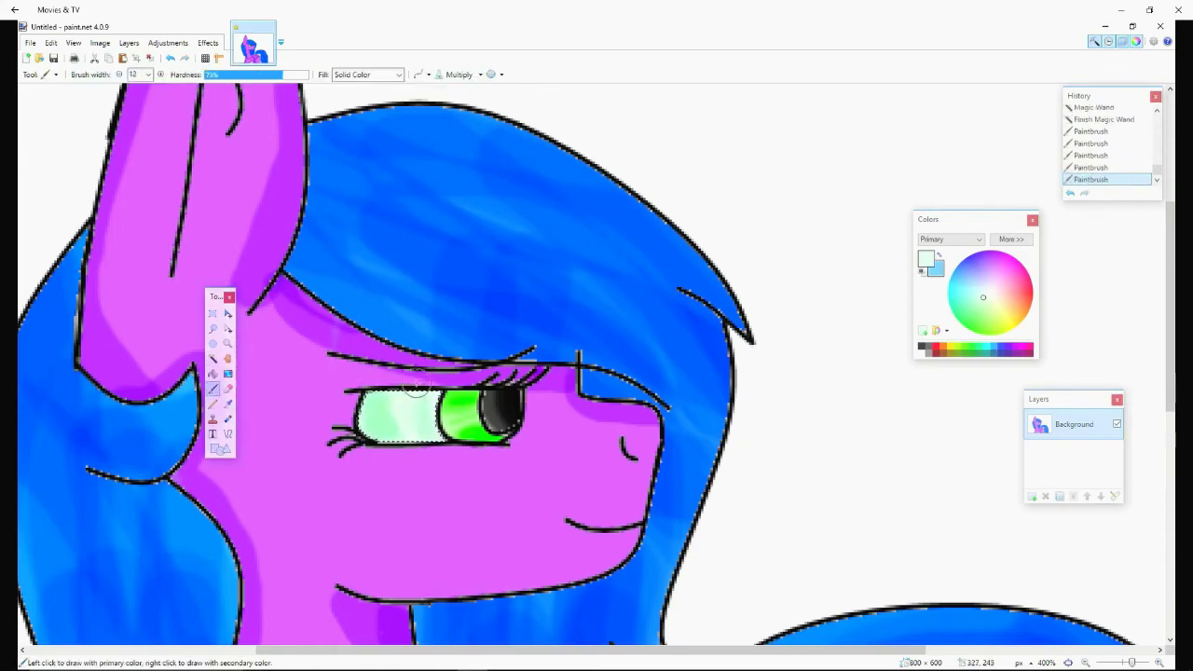
key("ctrl+z")
key("ctrl+z")
key("ctrl+z")
key("ctrl+z")
key("ctrl+z")
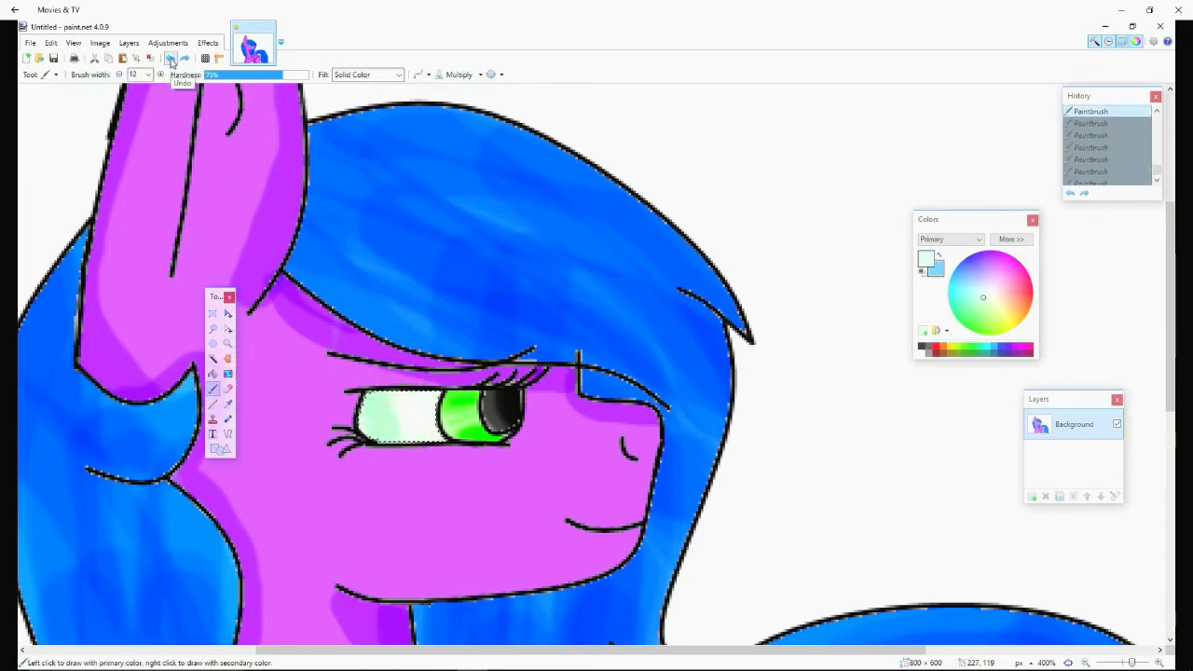
Try another pale mint stroke on the white of the eye and undo all of its mint shading.
left_click_drag(382, 419, 393, 430)
left_click(1084, 662)
key("ctrl+z")
key("ctrl+z")
key("ctrl+z")
key("ctrl+z")
key("ctrl+z")
key("ctrl+z")
key("ctrl+z")
key("ctrl+z")
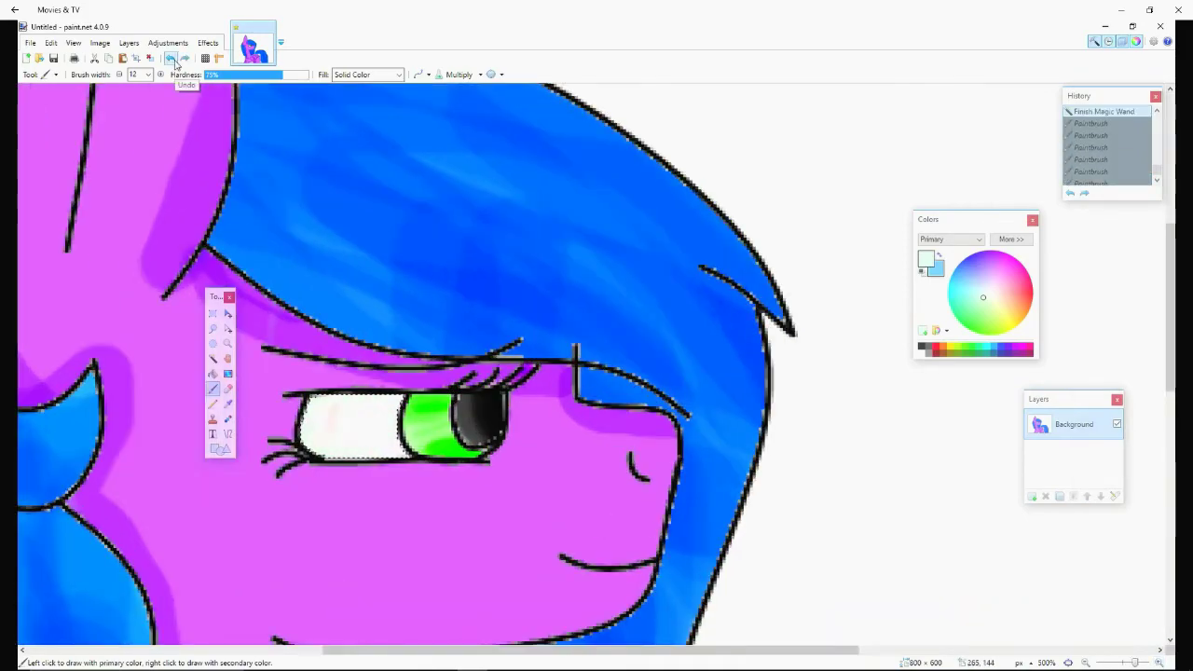
left_click(448, 448)
left_click(473, 427)
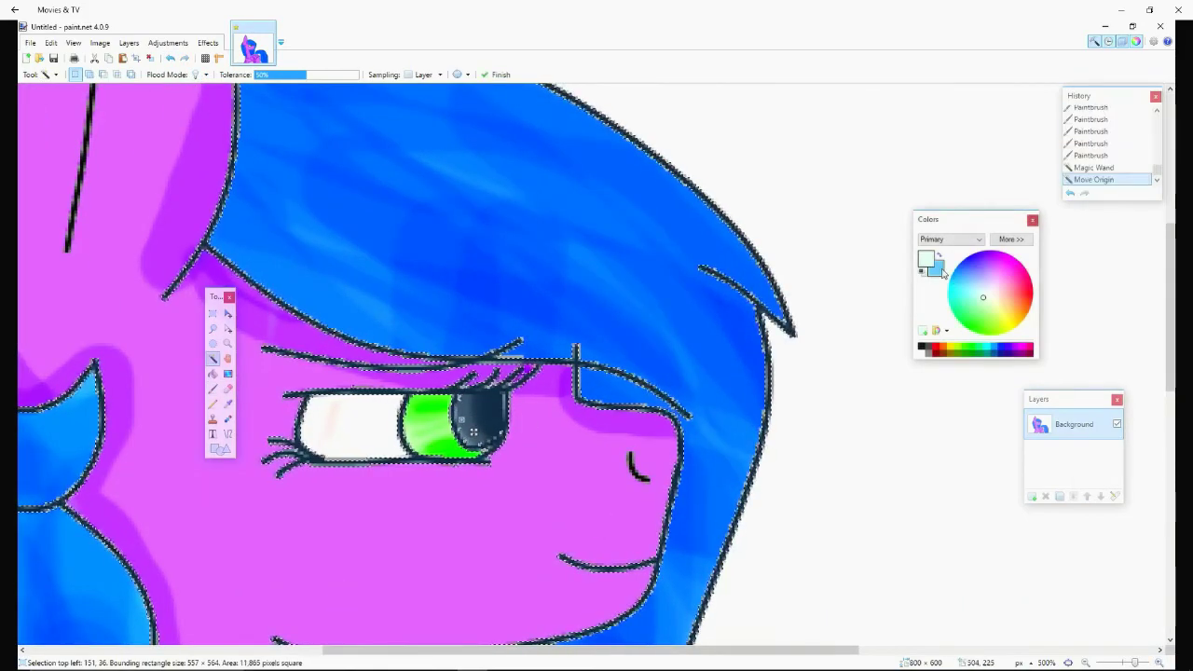
scroll(473, 431, "down", 4)
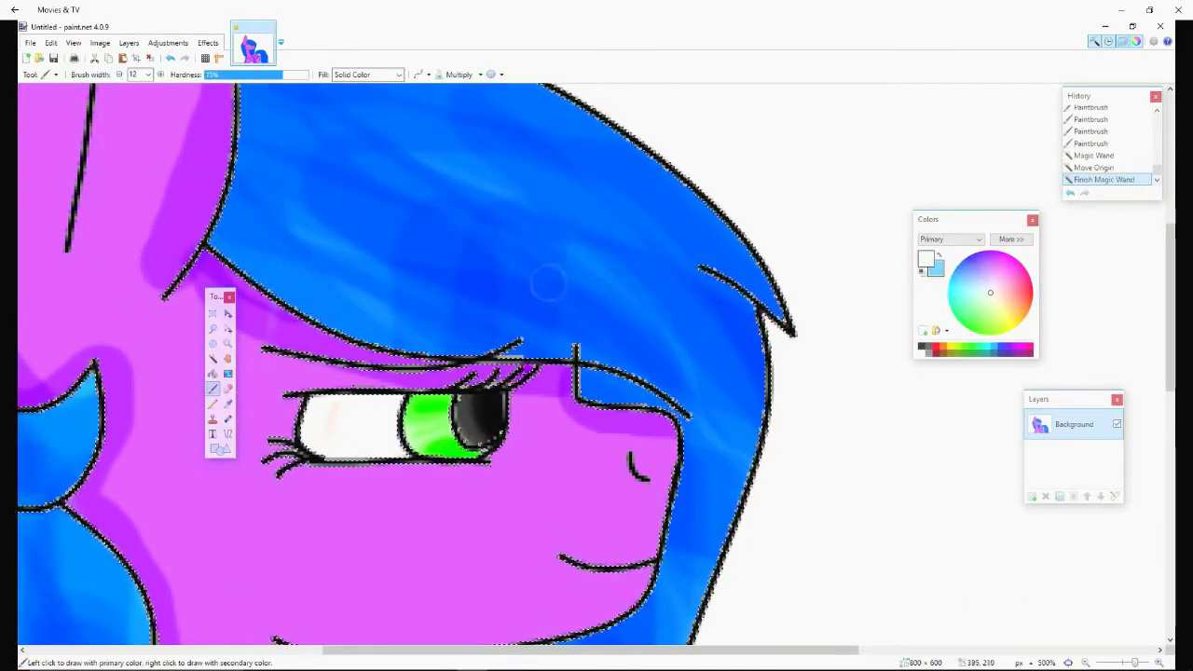
key("b")
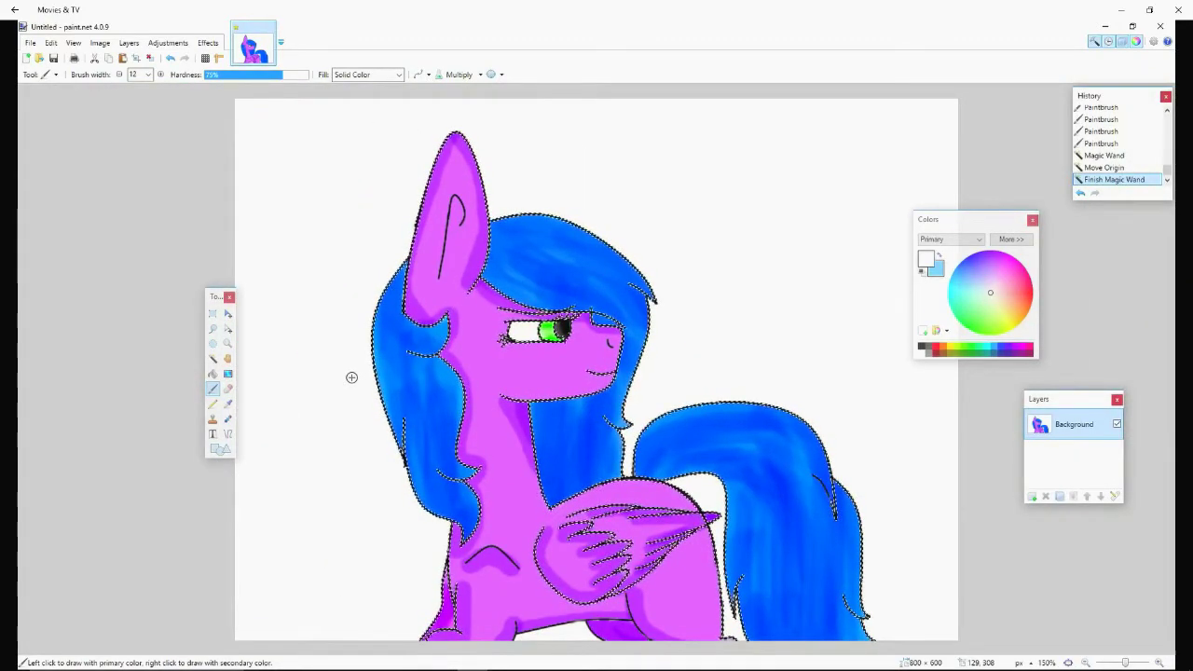
left_click(212, 358)
left_click(117, 283)
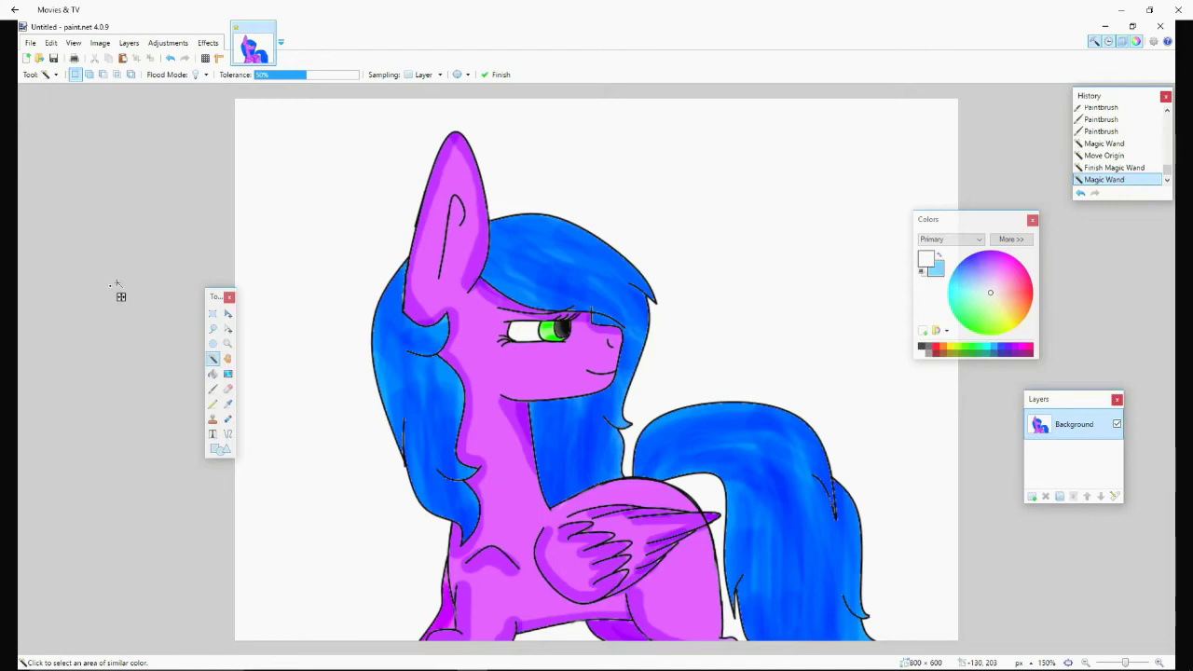
Select the white background around the pony with the Magic Wand and set the Paintbrush width to 85.
mouse_move(121, 296)
left_mouse_down()
mouse_move(346, 207)
mouse_move(338, 221)
left_mouse_up()
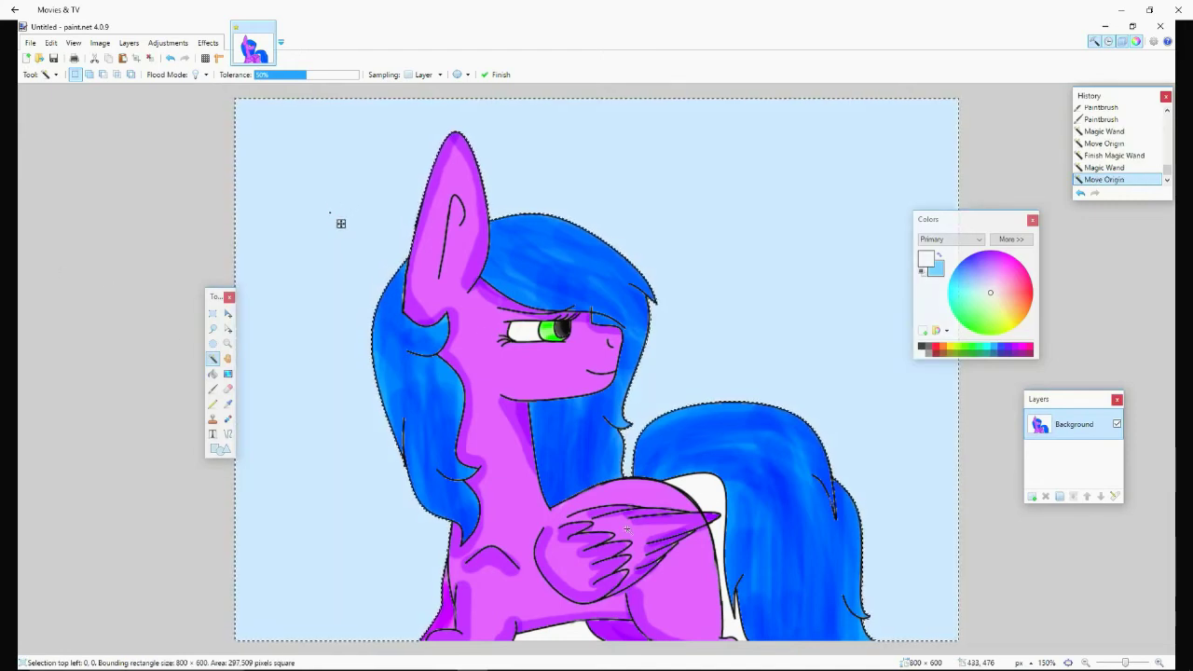
left_click(213, 388)
left_click(148, 74)
left_click(142, 243)
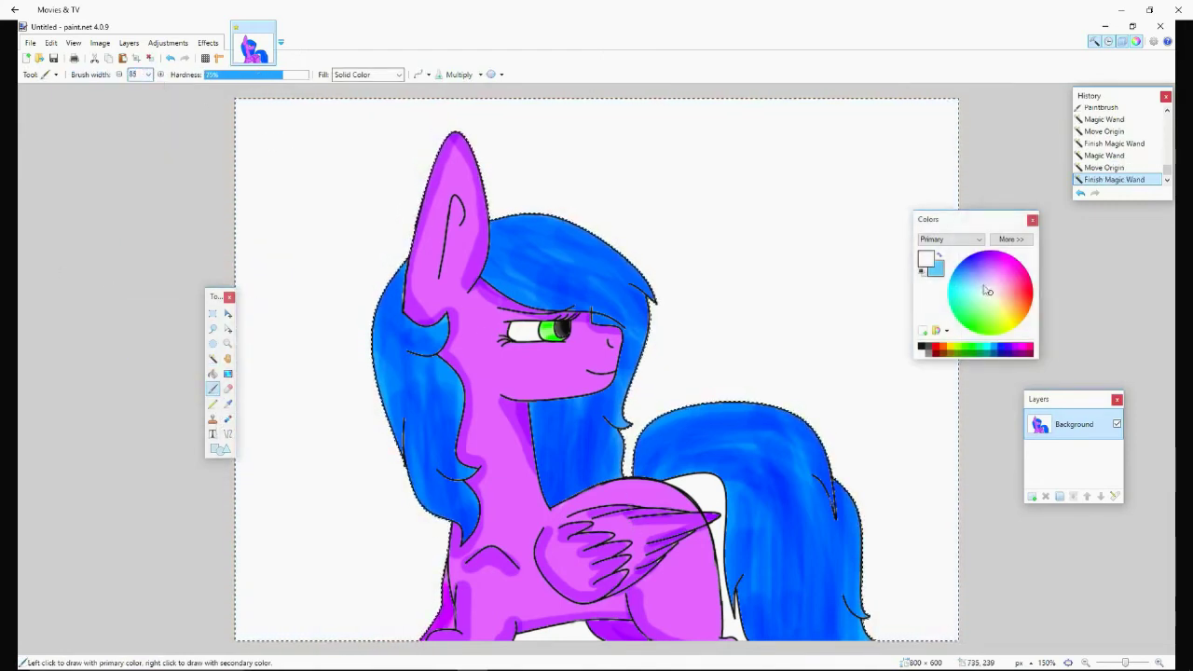
Duplicate the pony layer, hide the upper copy and add a new layer above the bottom Background layer.
key("ctrl+shift+d")
left_click(1117, 424)
left_click(1071, 455)
left_click(1032, 495)
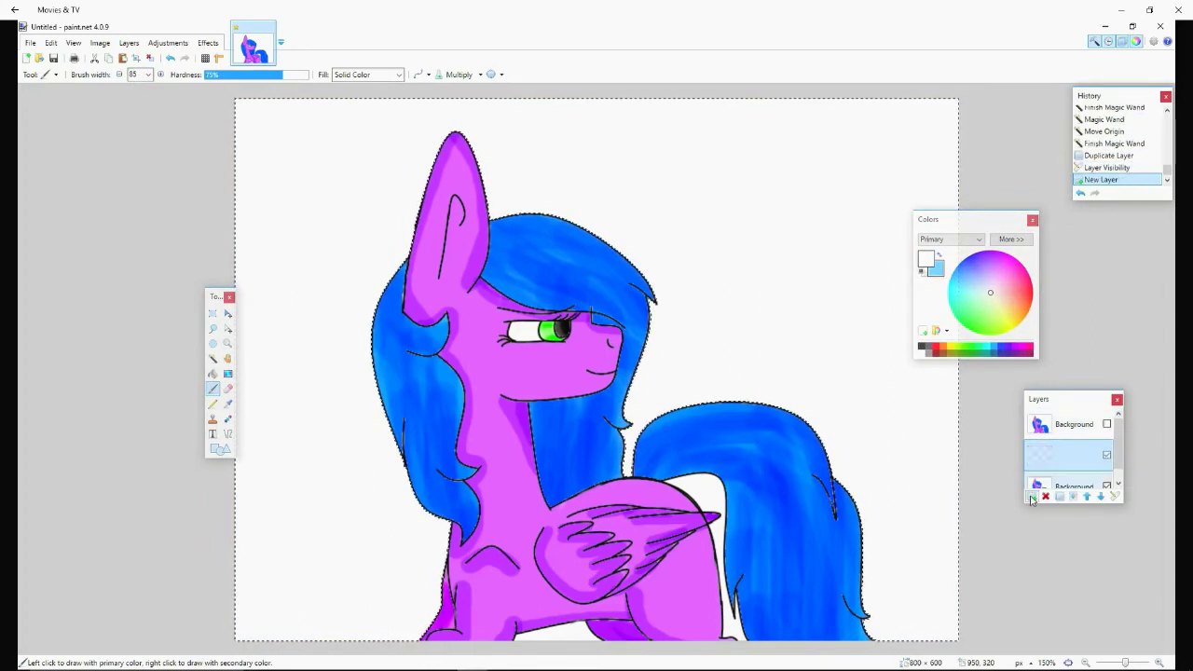
Try a brush dab in the background on the new layer and erase it.
left_click(253, 332)
left_click(228, 389)
left_click(360, 261)
left_click(338, 342)
left_click(289, 352)
Hide Layer 3, make the bottom Background layer active and pick a drawing color from the color wheel.
left_click(1107, 455)
left_click(1072, 483)
left_click(978, 322)
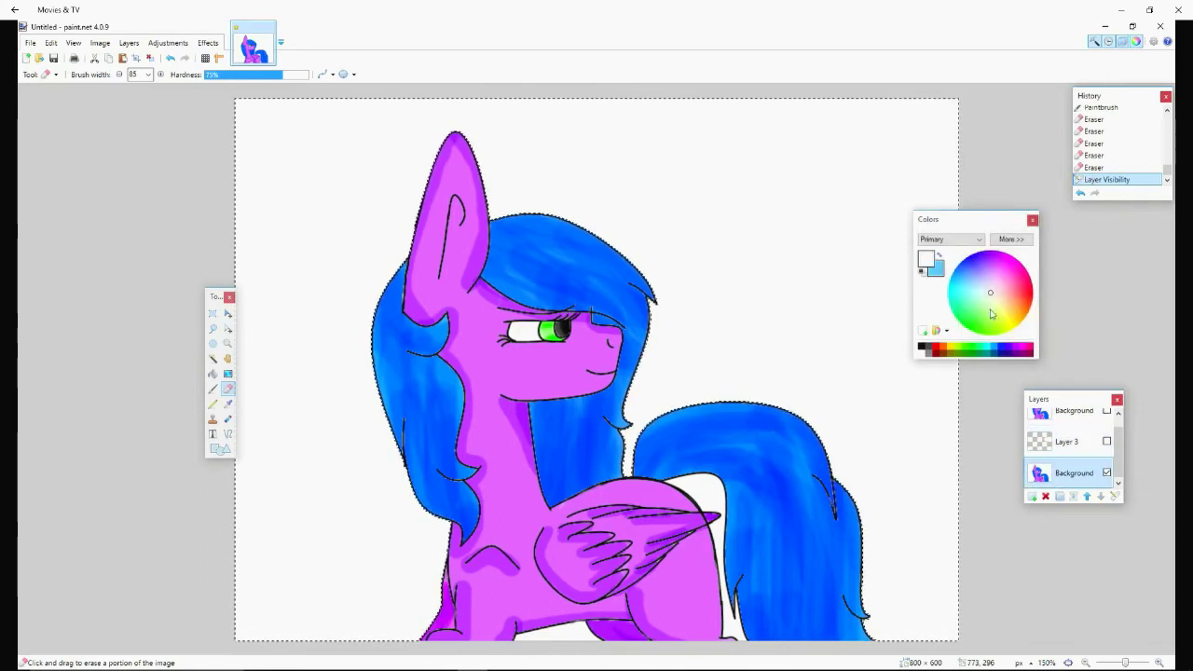
Try an eraser stroke and two Paintbrush strokes across the white background at width 85 and undo them.
mouse_move(774, 213)
left_mouse_down()
mouse_move(801, 270)
mouse_move(792, 280)
left_mouse_up()
left_click(171, 58)
left_click(213, 388)
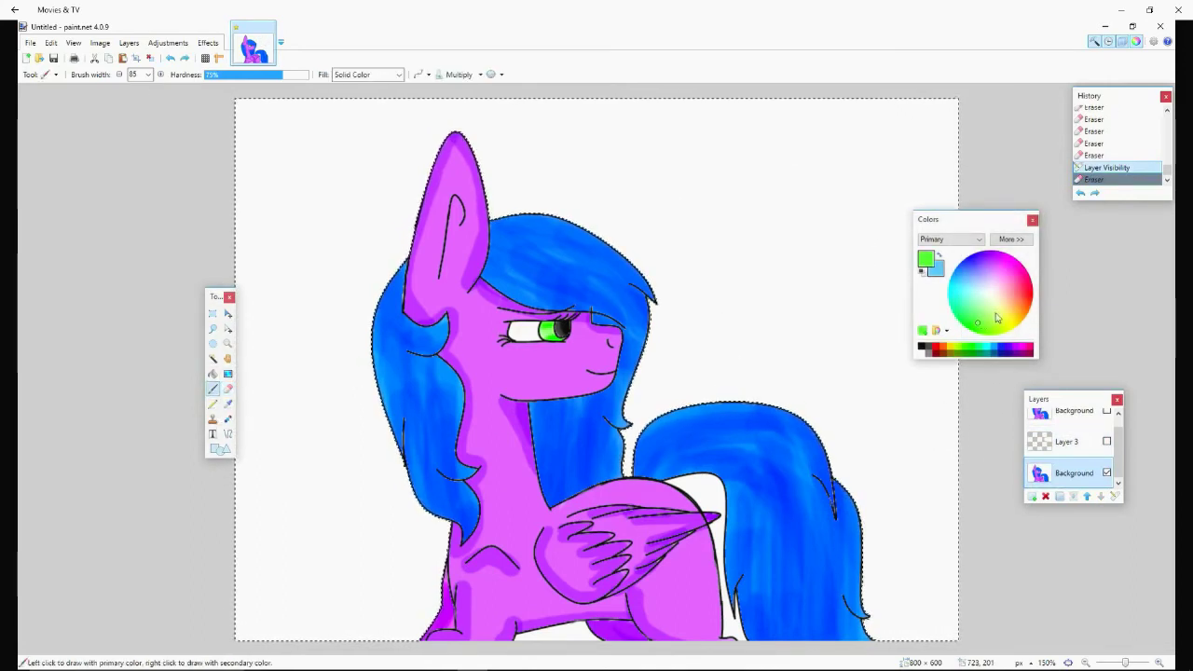
left_click(926, 352)
left_click_drag(279, 252, 372, 187)
left_click_drag(280, 186, 615, 163)
key("ctrl+z")
key("ctrl+z")
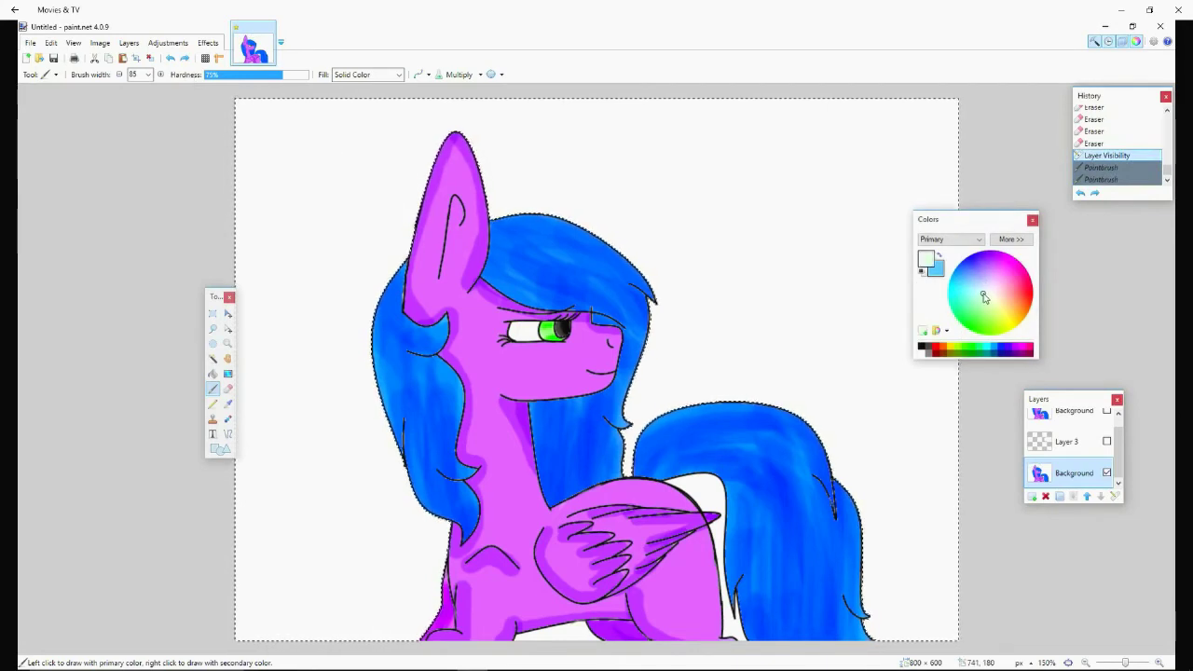
Expand the color options, pick light gray CECECE as the primary color and test two background strokes at different brush widths.
left_click(1011, 238)
left_click(1096, 352)
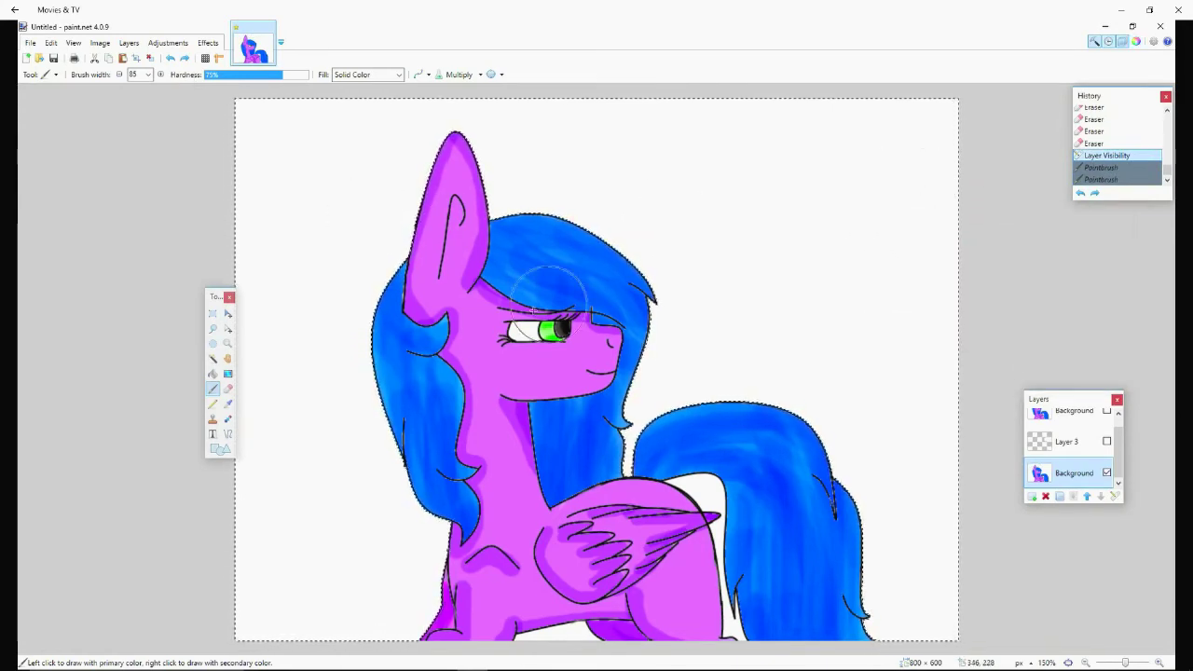
left_click_drag(280, 261, 545, 186)
key("ctrl+z")
left_click(147, 75)
left_click(138, 140)
mouse_move(280, 235)
left_mouse_down()
mouse_move(382, 168)
mouse_move(585, 154)
left_mouse_up()
key("ctrl+z")
Draw thin light gray curls in the background beside the pony's ear with the Line/Curve tool at width 2.
left_click(182, 74)
left_click(172, 101)
left_click_drag(235, 255, 390, 213)
left_click_drag(280, 242, 280, 272)
mouse_move(336, 228)
left_mouse_down()
mouse_move(336, 266)
mouse_move(325, 234)
left_mouse_up()
left_click_drag(350, 235, 360, 212)
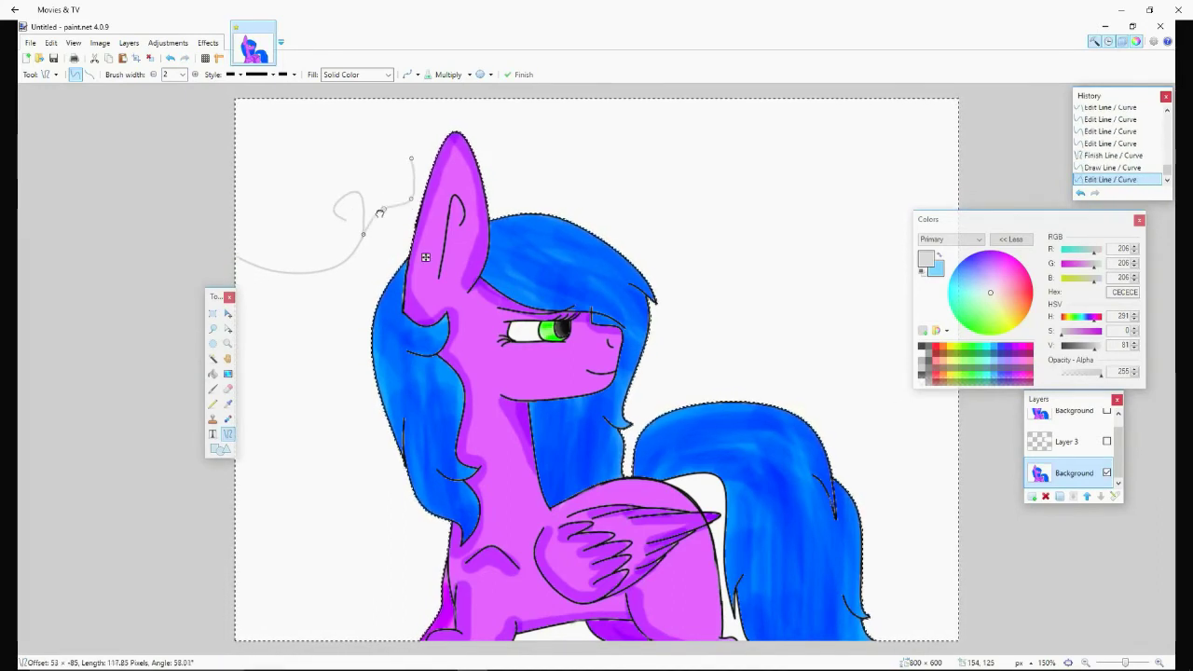
key("Return")
key("Return")
Write "BrB" in light gray above the pony's face with the Paintbrush at width 11.
left_click(183, 74)
left_click(173, 213)
left_click_drag(638, 147, 711, 250)
left_click_drag(737, 247, 766, 185)
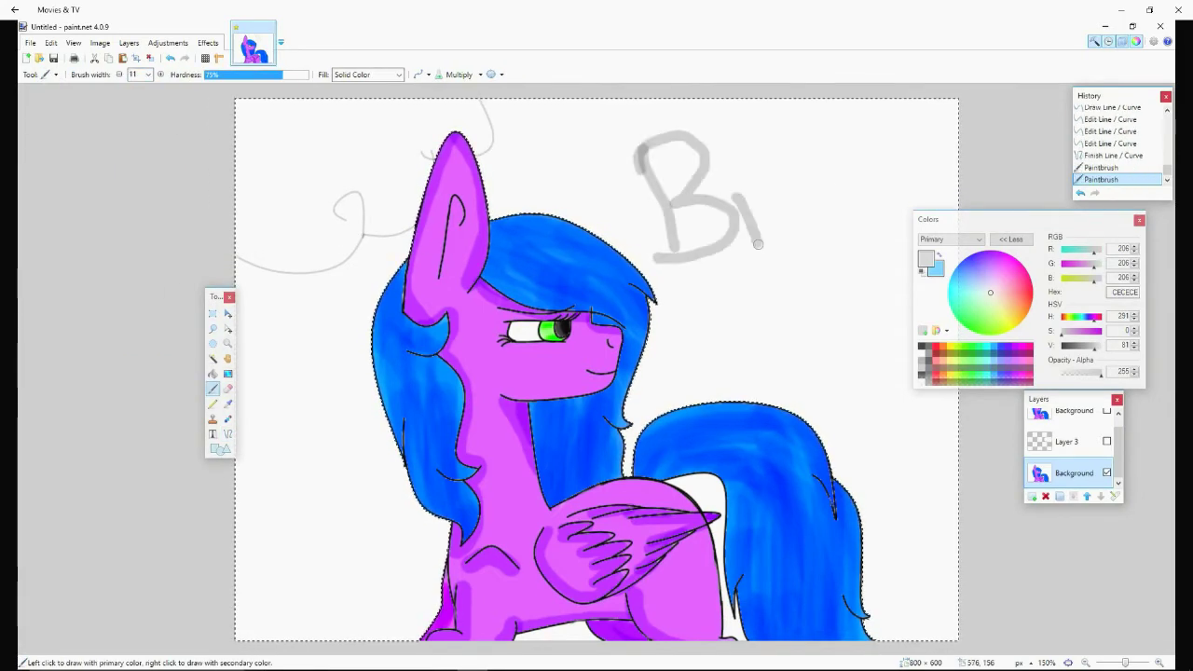
left_click_drag(799, 131, 857, 247)
left_click_drag(812, 135, 883, 243)
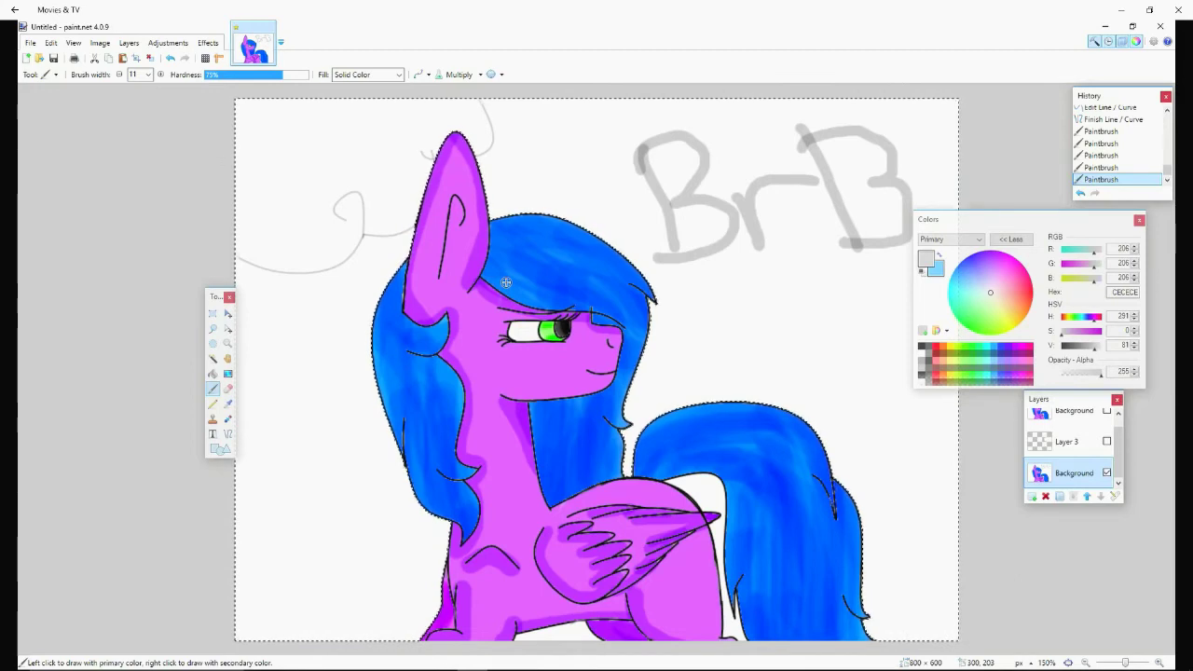
Swap the drawing colors and undo the BrB lettering.
left_click(938, 258)
left_click(639, 175)
left_click(169, 57)
left_click(170, 58)
left_click(170, 57)
left_click(170, 58)
Try a Magic Wand selection of the background and undo it together with the thin curled lines.
key("x")
key("s")
left_click(271, 166)
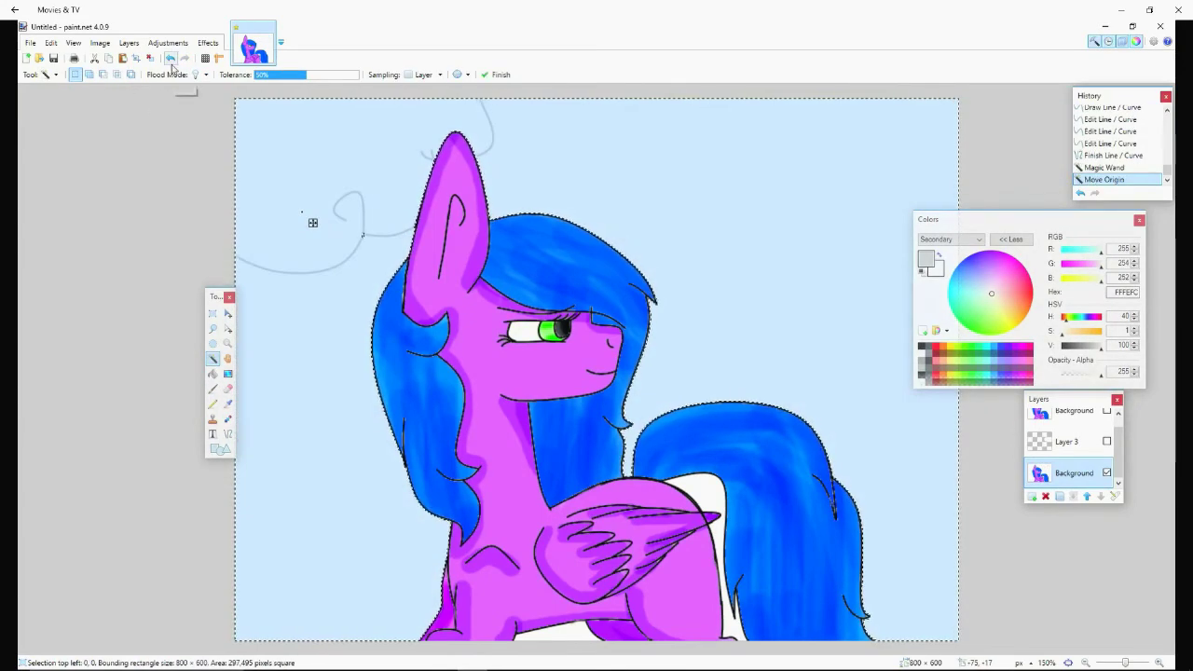
left_click(171, 59)
left_click(170, 59)
left_click(171, 59)
left_click(170, 59)
left_click(170, 59)
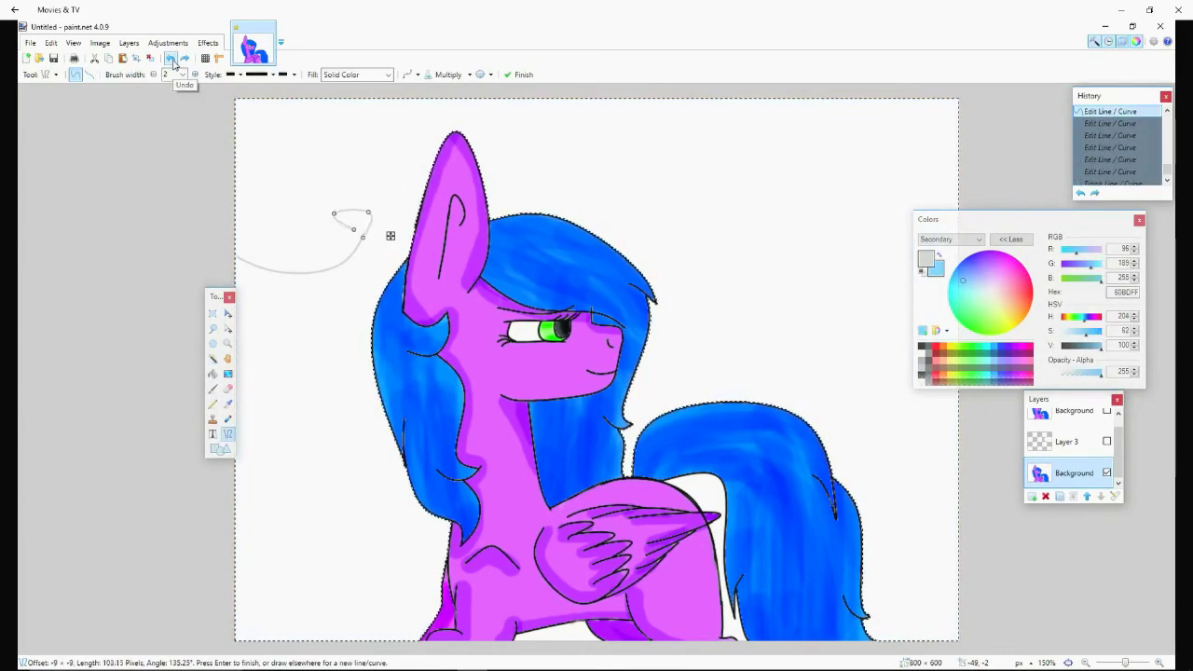
left_click(171, 58)
Try gray Paintbrush curls around the pony's ear and a Magic Wand selection of the area above them.
key("b")
left_click_drag(357, 237, 287, 281)
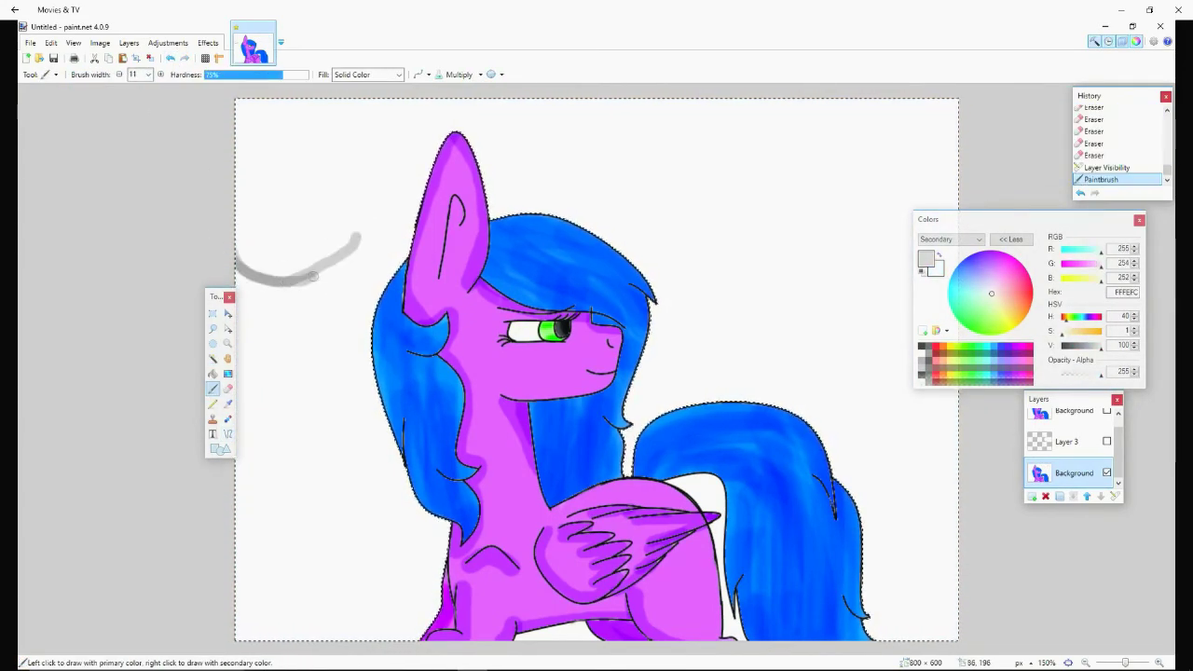
key("ctrl+z")
key("ctrl+z")
mouse_move(235, 224)
left_mouse_down()
mouse_move(346, 244)
mouse_move(350, 186)
mouse_move(365, 171)
mouse_move(424, 189)
left_mouse_up()
left_click(213, 358)
left_click(253, 181)
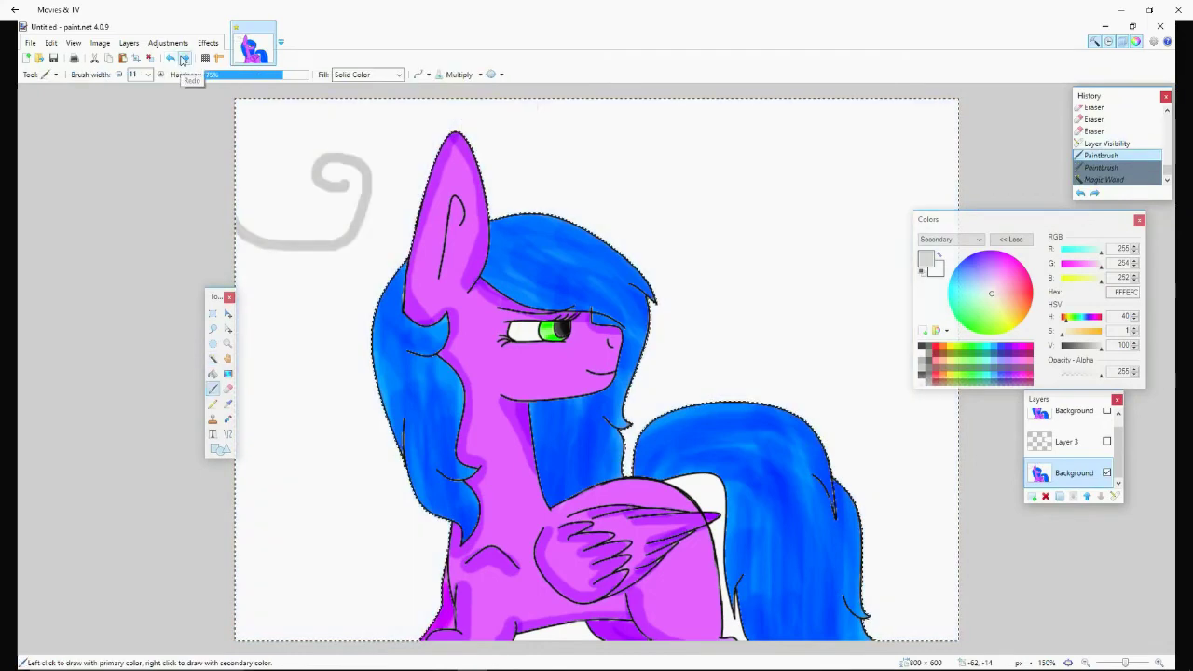
left_click(185, 57)
key("b")
left_click_drag(248, 180, 272, 192)
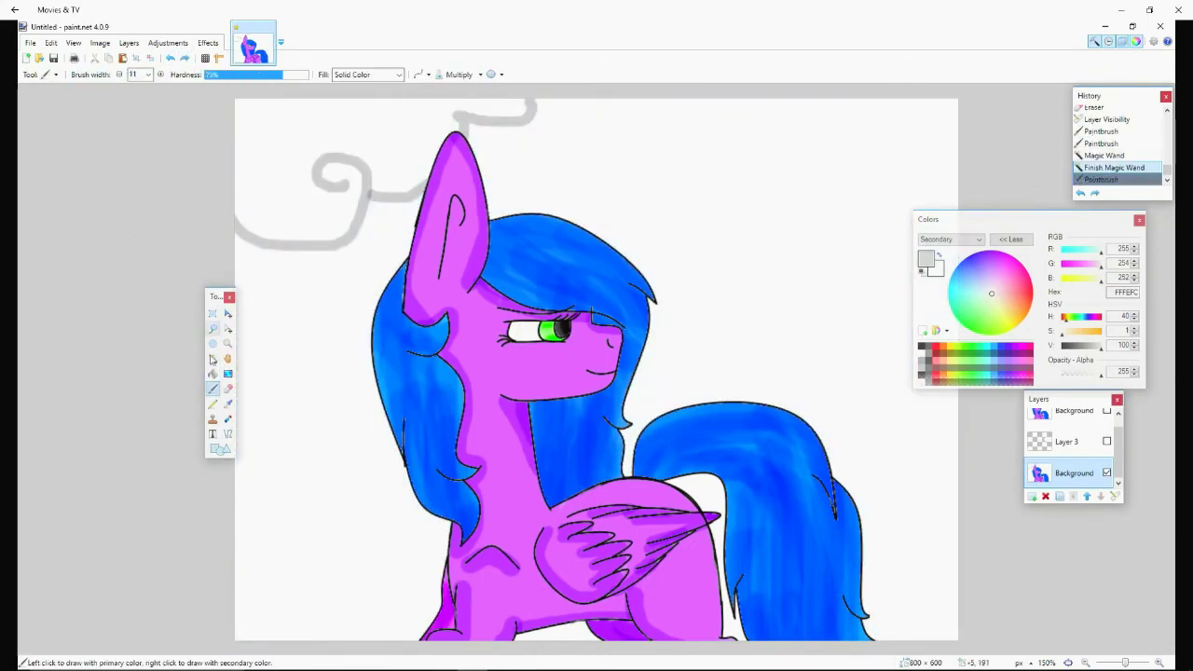
Undo the curls, selections and layer changes back to the newly added Layer 3.
left_click(170, 57)
left_click(171, 58)
left_click(171, 58)
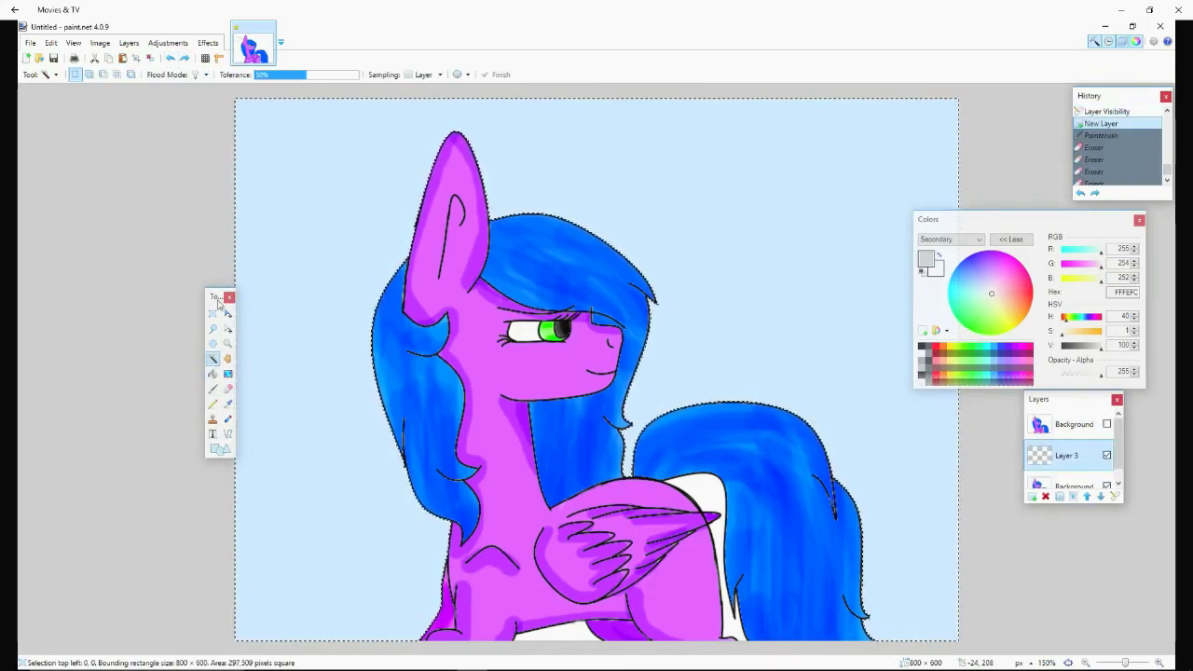
key("ctrl+z")
Try gray brush strokes on Layer 3 with different Magic Wand selections and undo them.
key("b")
left_click_drag(247, 154, 618, 100)
key("ctrl+z")
left_click(212, 358)
left_click(259, 312)
key("b")
left_click_drag(240, 214, 469, 154)
left_click(172, 59)
left_click(171, 59)
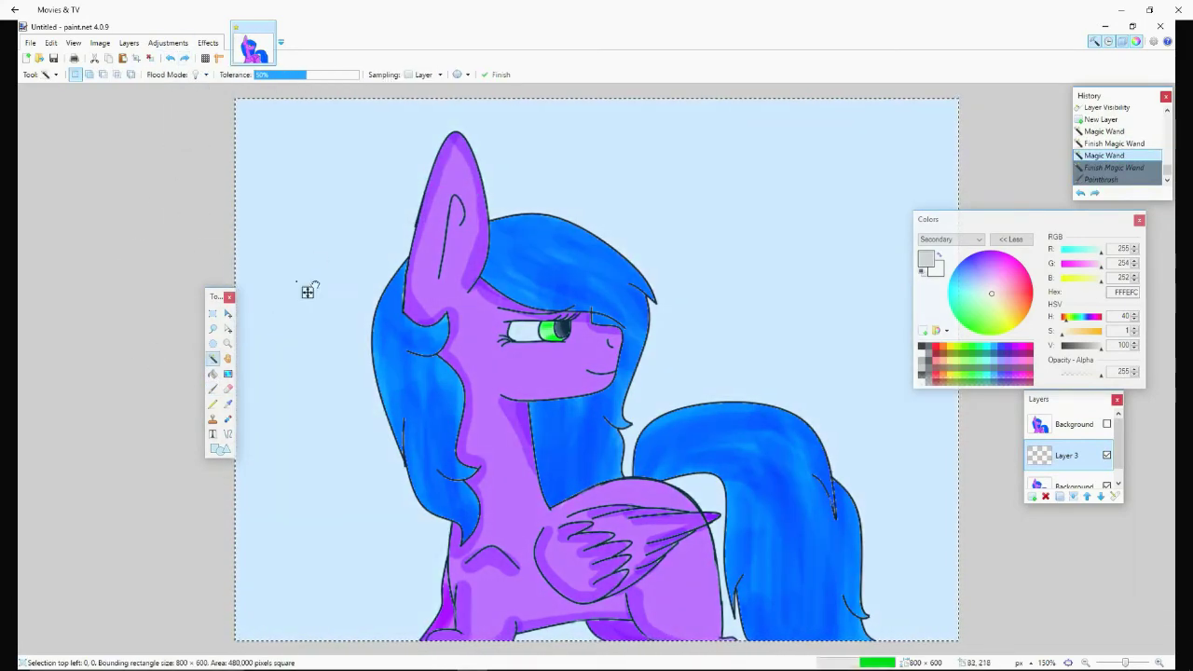
left_click_drag(308, 292, 319, 258)
Paint a dark gray storm cloud behind the pony's ear on Layer 3 with the Paintbrush at width 60.
key("b")
left_click_drag(244, 244, 383, 215)
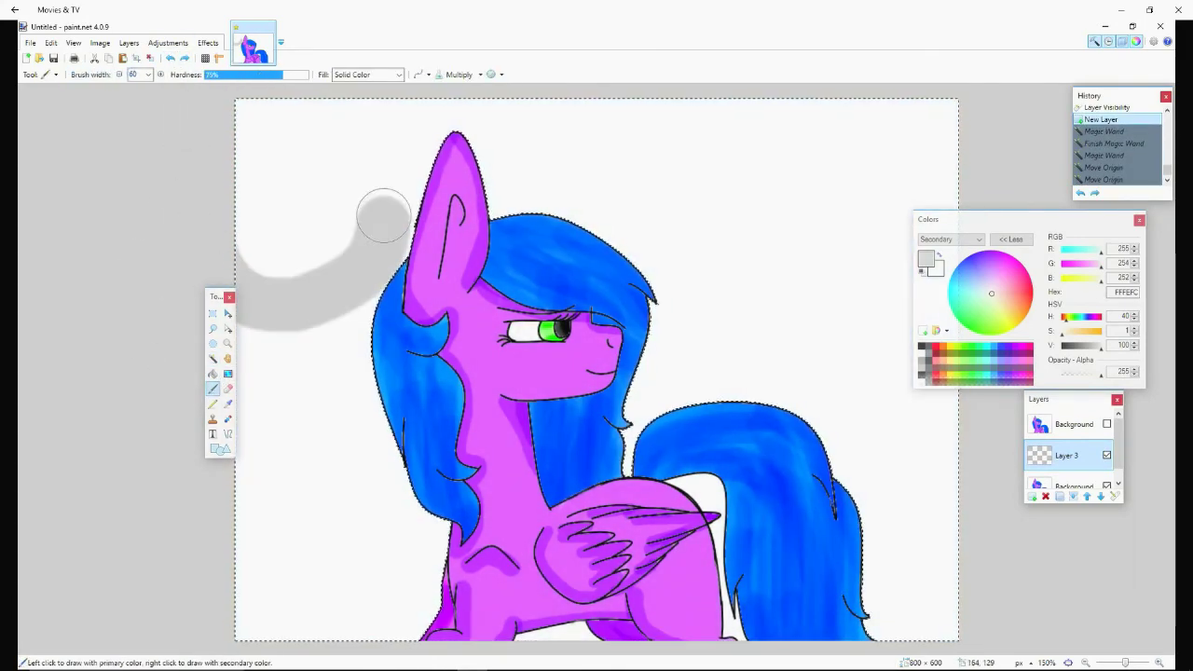
mouse_move(562, 113)
left_mouse_down()
mouse_move(438, 149)
mouse_move(304, 246)
mouse_move(310, 171)
mouse_move(352, 149)
mouse_move(236, 152)
mouse_move(319, 203)
mouse_move(409, 147)
mouse_move(311, 268)
mouse_move(350, 143)
mouse_move(373, 163)
left_mouse_up()
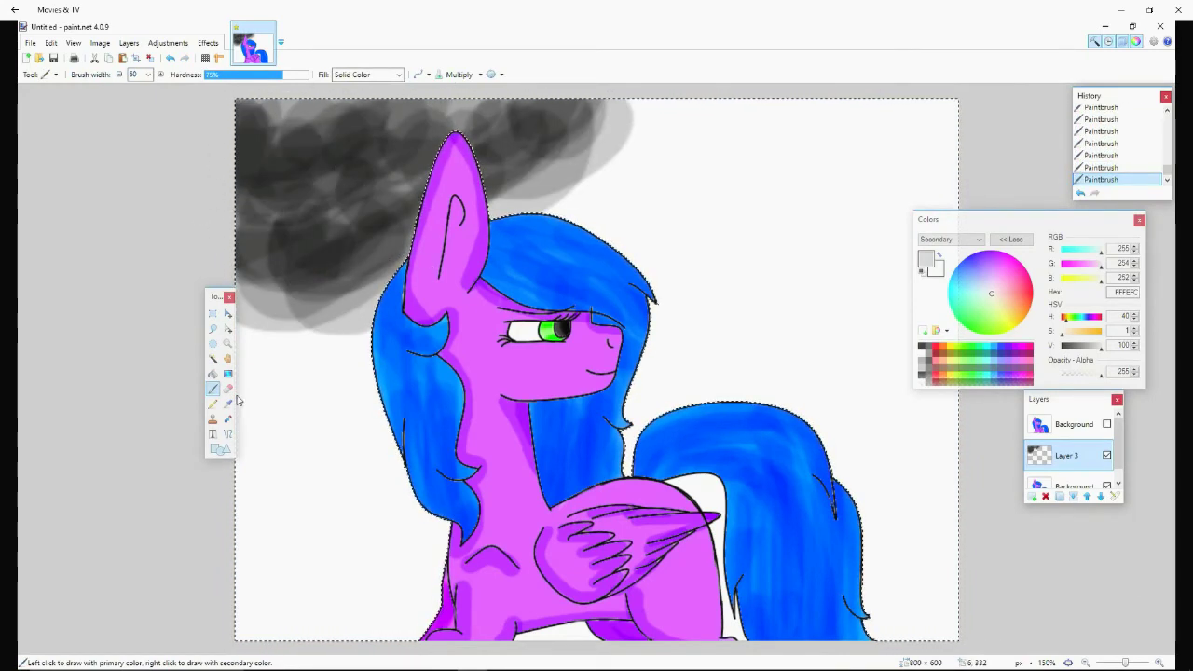
Pick a yellow drawing color and paint a large sun in the canvas's upper-right corner.
left_click(994, 300)
left_click(939, 255)
mouse_move(727, 103)
left_mouse_down()
mouse_move(820, 191)
mouse_move(970, 263)
left_mouse_up()
left_click_drag(977, 202, 759, 112)
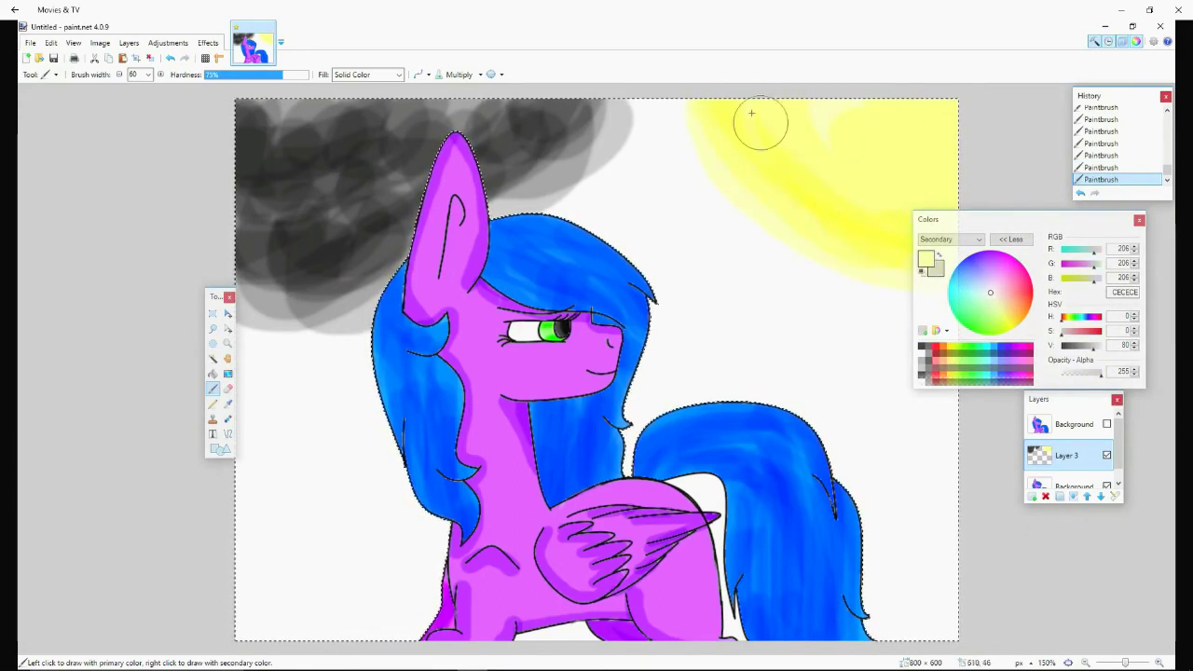
Try a green arc across the sun with Multiply and with Normal blending, undoing each stroke.
left_click(939, 258)
left_click_drag(736, 121, 839, 219)
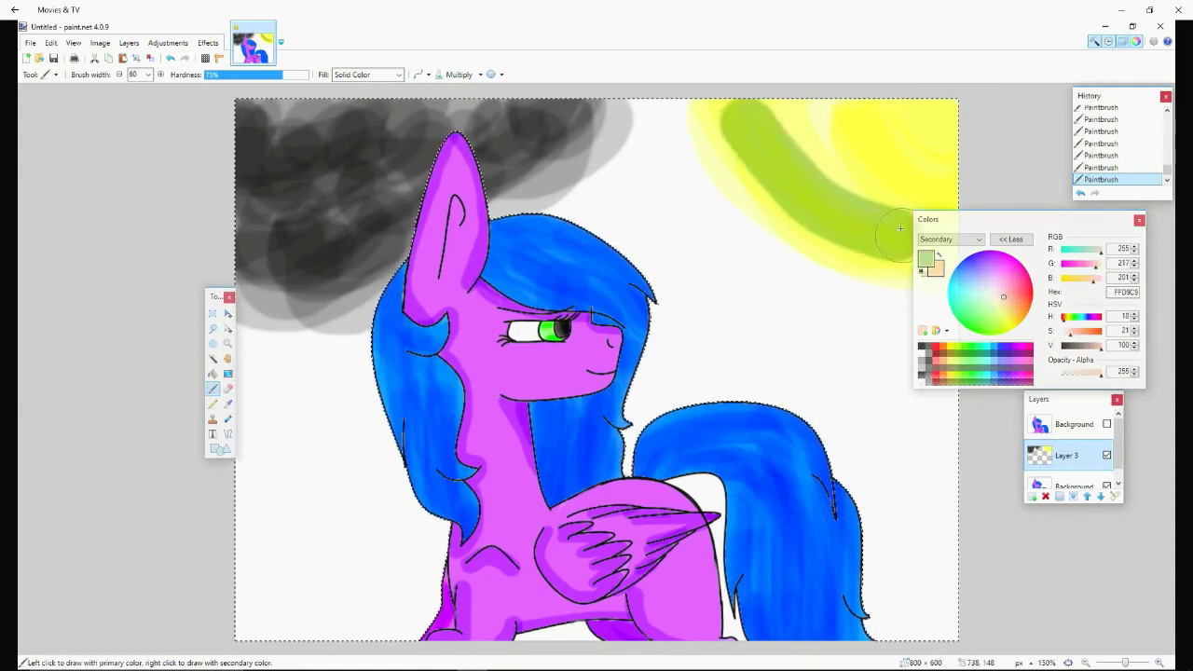
key("ctrl+z")
left_click(458, 75)
left_click(459, 83)
left_click(1006, 300)
left_click_drag(956, 207, 718, 104)
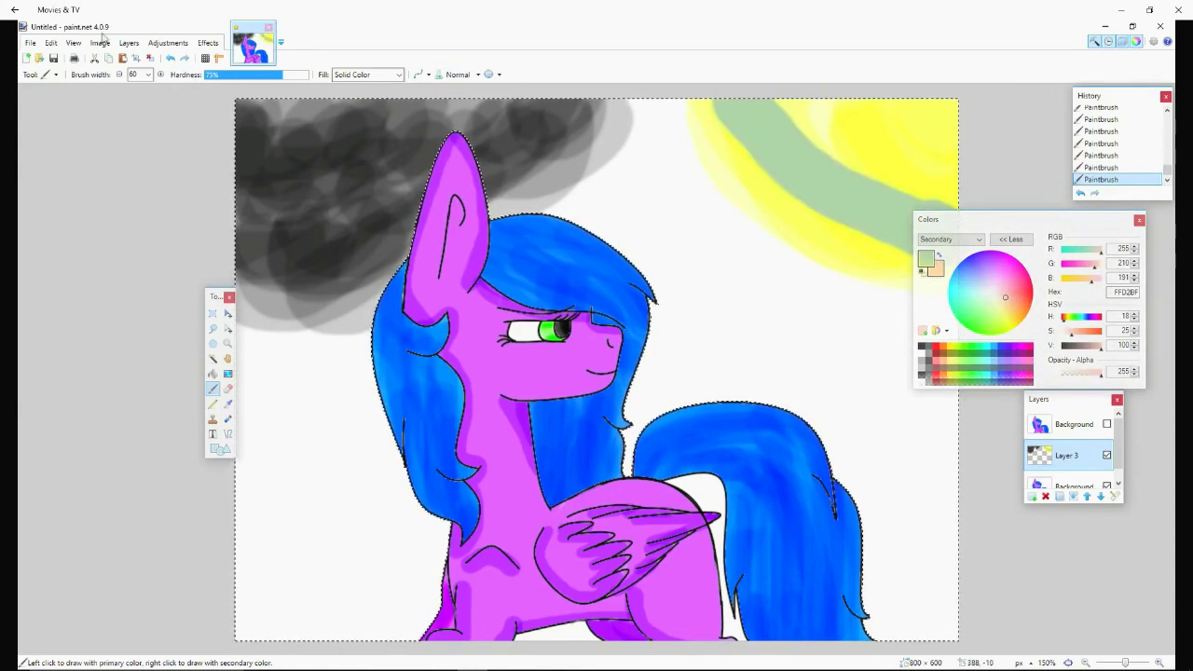
key("ctrl+z")
Try paler strokes over the sun with the Paintbrush at width 20 and undo them.
left_click(994, 304)
left_click(147, 75)
left_click(140, 214)
left_click(169, 59)
left_click(990, 305)
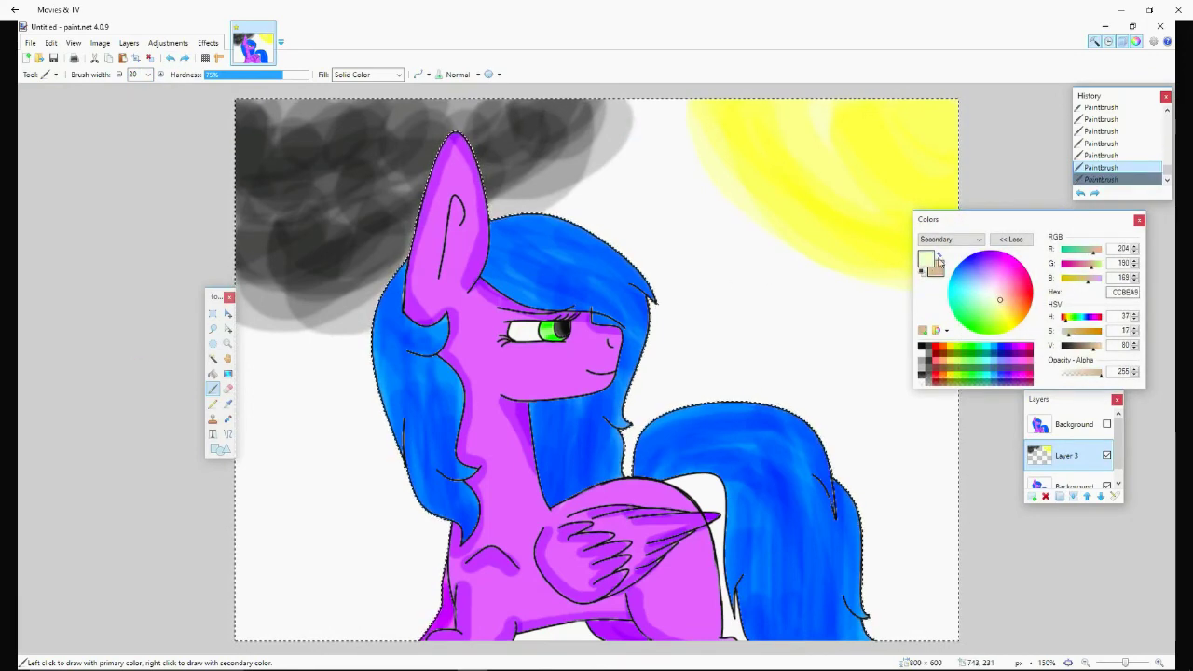
left_click_drag(807, 184, 895, 247)
key("ctrl+z")
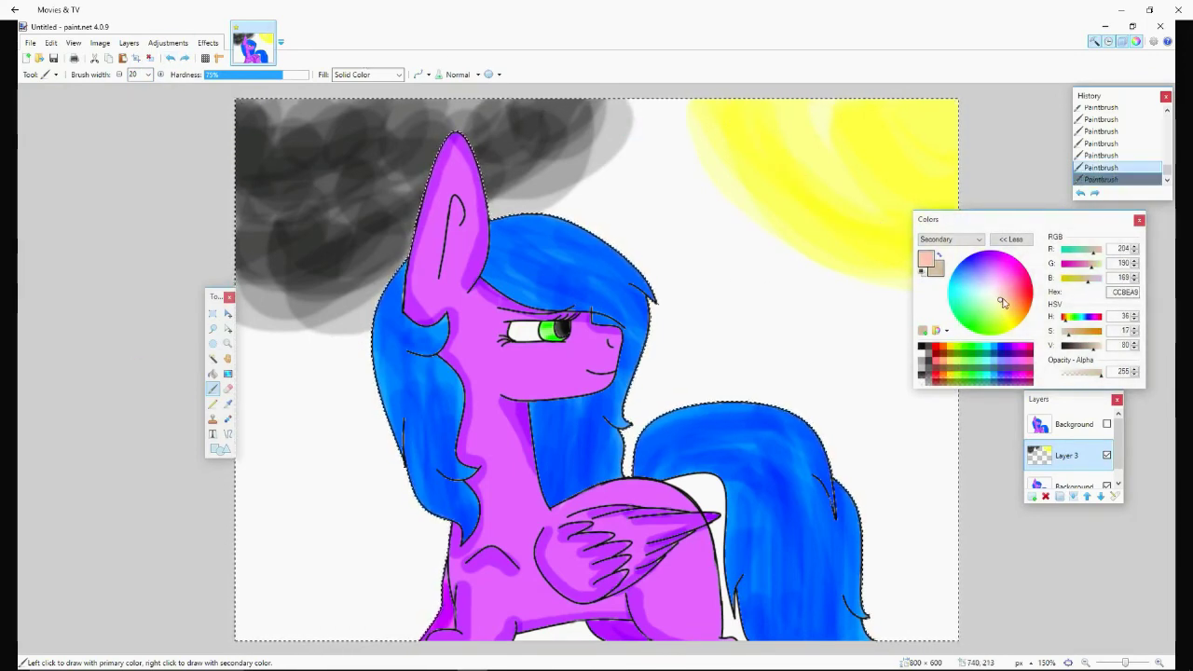
Pick orange, set the brush width to 70 and the blending to Multiply, and paint orange arcs over the sun.
left_click(1007, 299)
left_click(1094, 346)
left_click(147, 74)
left_click(140, 196)
left_click_drag(749, 100, 838, 84)
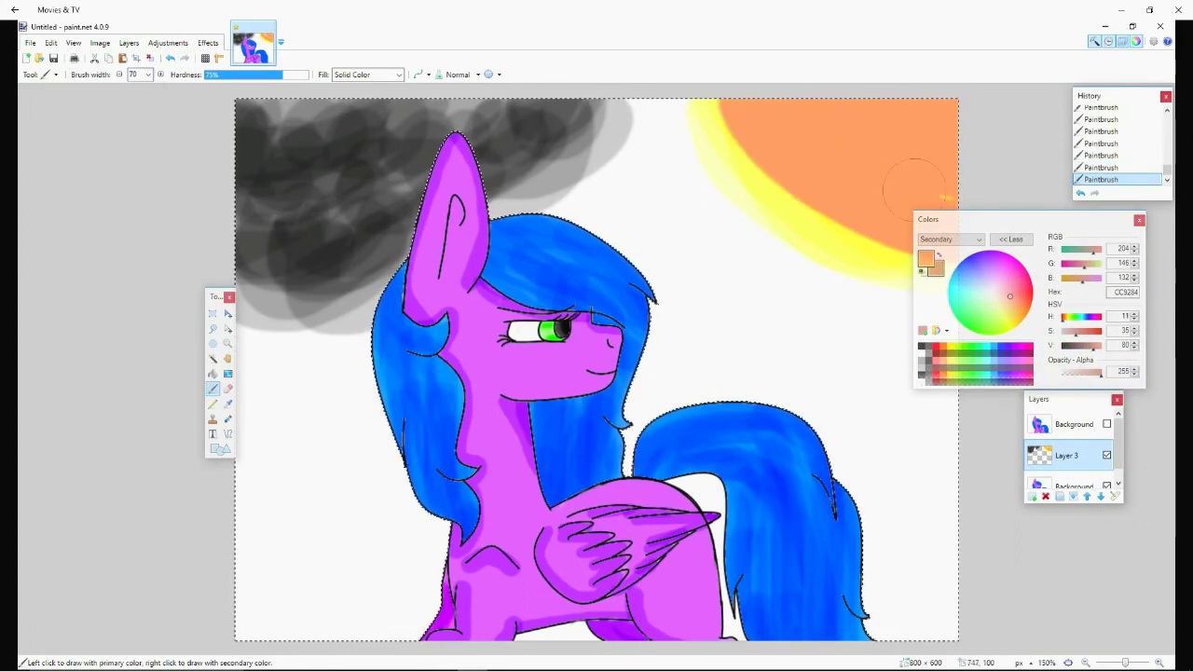
key("ctrl+z")
left_click(461, 74)
left_click(461, 103)
mouse_move(941, 112)
left_mouse_down()
mouse_move(857, 99)
mouse_move(649, 141)
left_mouse_up()
Try painting four red-orange rays outward from the sun with the Paintbrush at width 30.
left_click(148, 75)
left_click(140, 107)
left_click_drag(727, 121, 634, 163)
left_click_drag(783, 149, 695, 247)
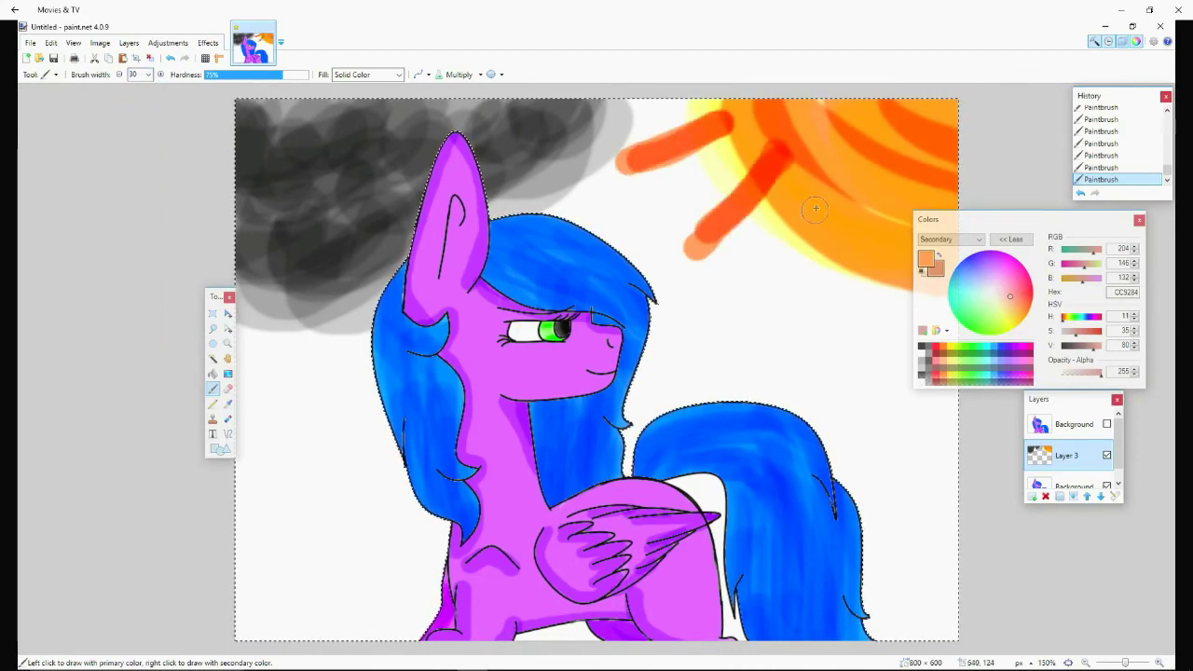
left_click_drag(825, 196, 778, 307)
left_click_drag(876, 222, 873, 340)
Pick a pale yellow drawing color and undo the sun's rays.
left_click(995, 304)
key("x")
left_click(171, 58)
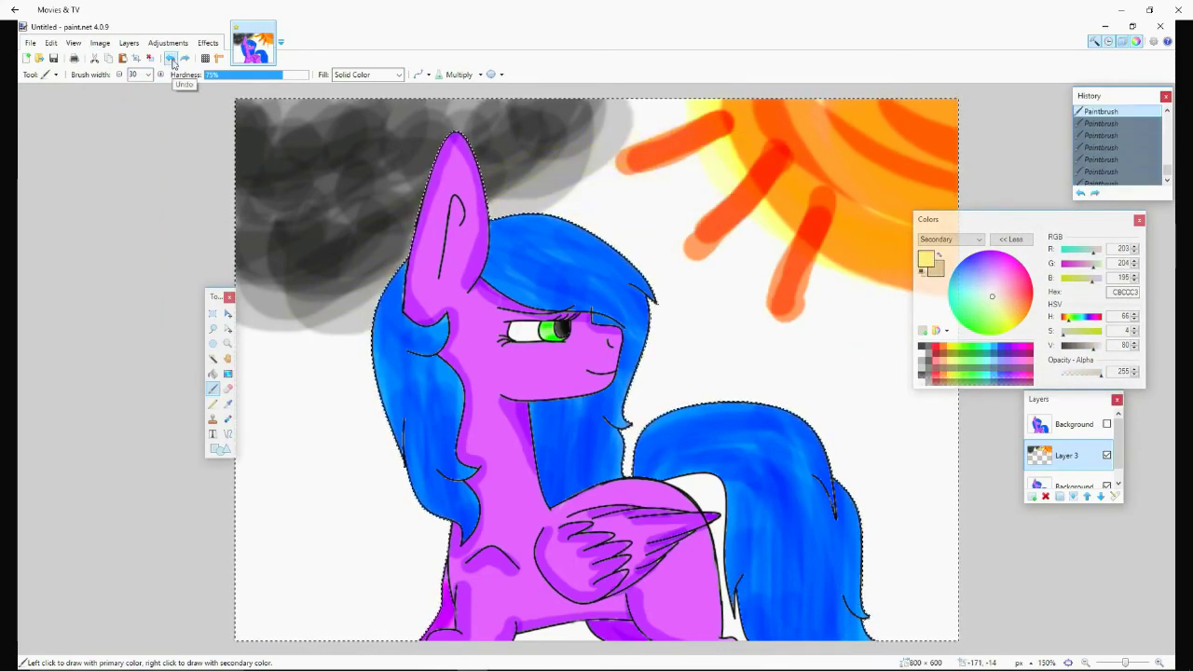
left_click(171, 59)
left_click(171, 59)
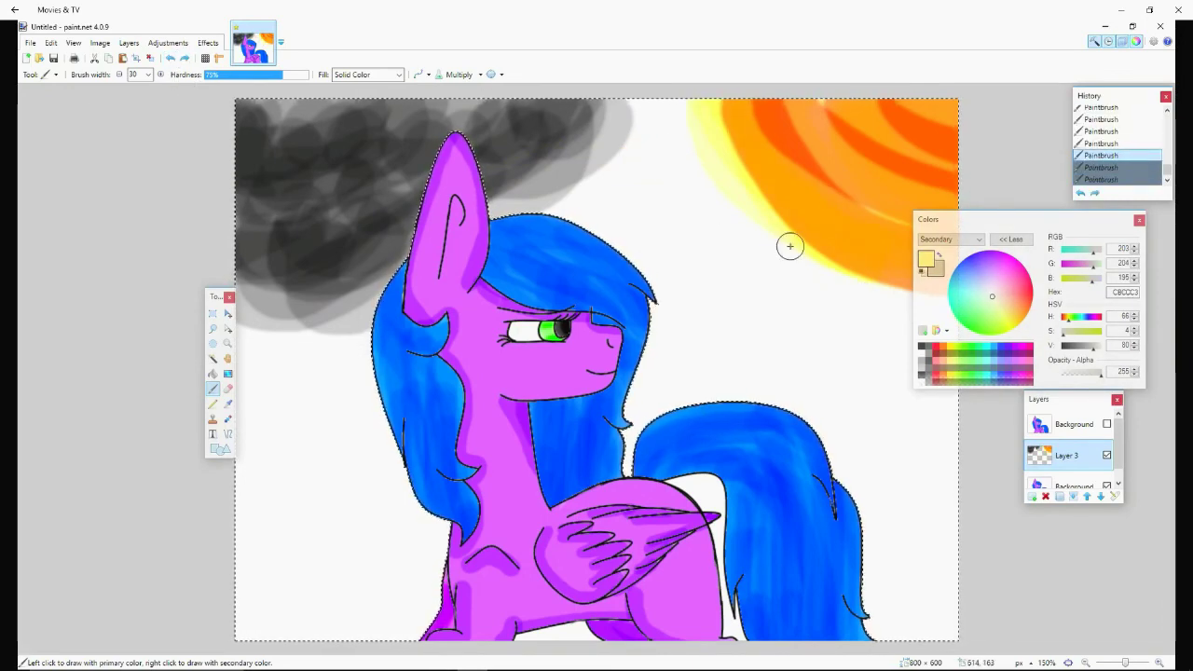
Fill the background below the storm cloud with light cyan and paint cyan brush strokes over it.
left_click(213, 374)
left_click(312, 436)
left_click(983, 346)
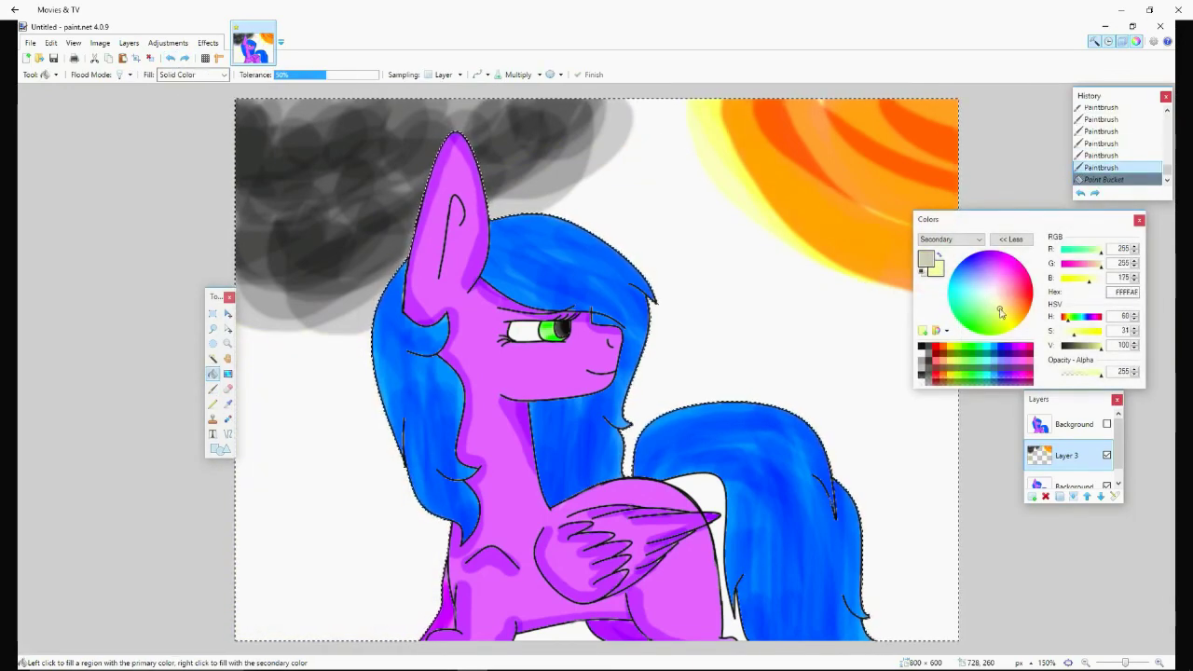
left_click(212, 389)
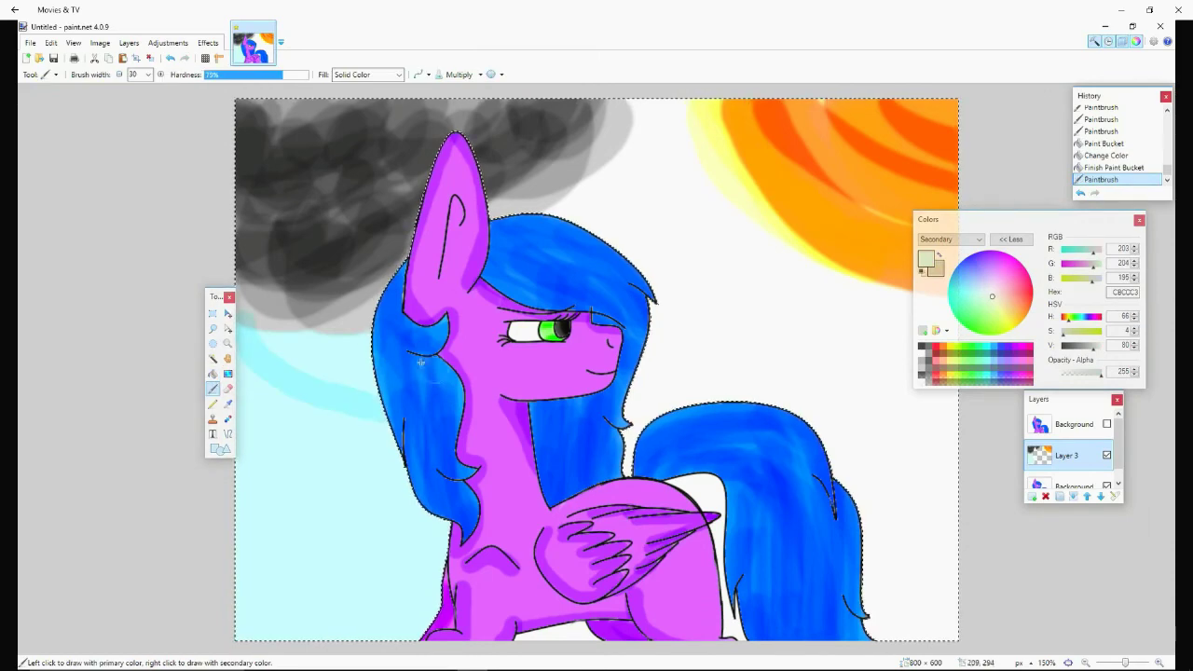
mouse_move(238, 358)
left_mouse_down()
mouse_move(368, 445)
mouse_move(283, 562)
mouse_move(308, 475)
mouse_move(327, 536)
left_mouse_up()
Select the white background between cloud, sun and tail with the Magic Wand and paint it cyan.
left_click(212, 358)
left_click(777, 279)
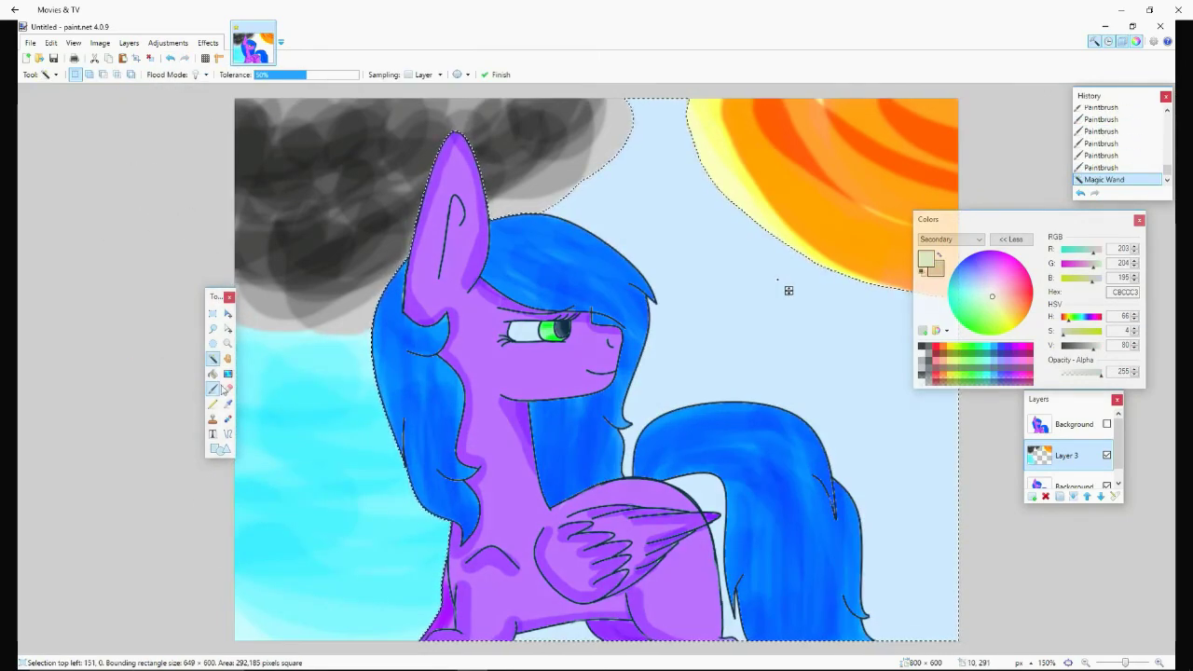
key("b")
mouse_move(652, 177)
left_mouse_down()
mouse_move(596, 144)
mouse_move(680, 280)
mouse_move(830, 380)
mouse_move(905, 572)
mouse_move(918, 549)
left_mouse_up()
Set the Paintbrush width to 45 for the sky.
left_click(147, 75)
left_click(140, 280)
key("bracketleft")
key("bracketleft")
key("bracketleft")
key("bracketleft")
key("bracketleft")
key("bracketleft")
key("bracketleft")
key("bracketleft")
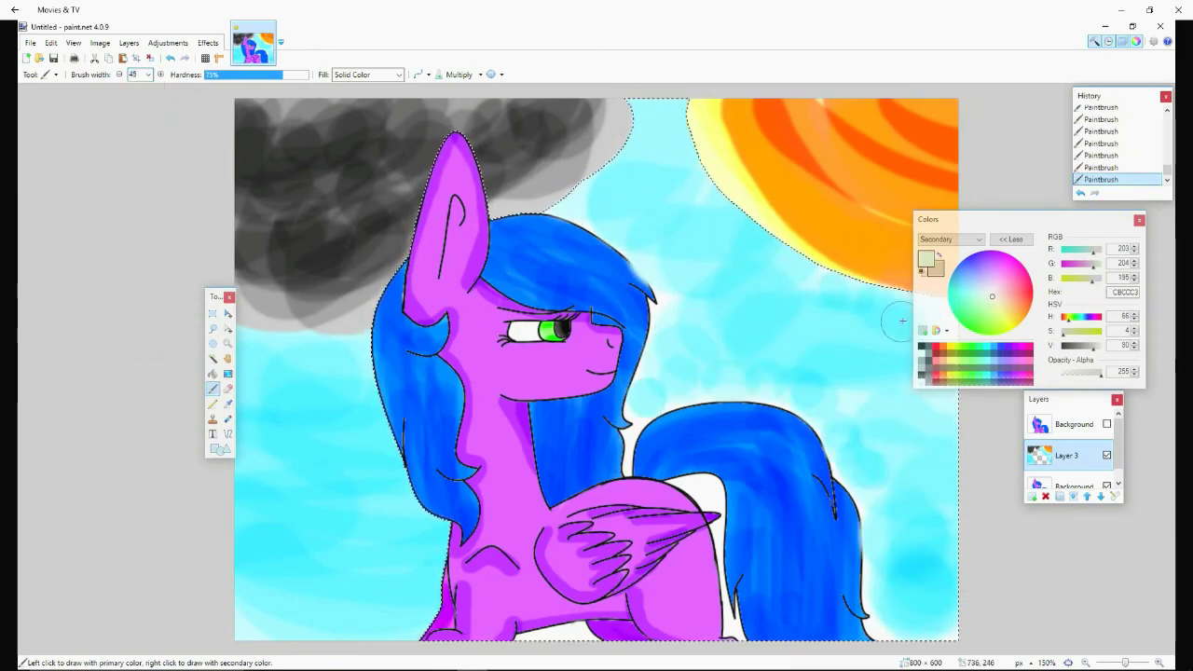
Undo and redo the last sky stroke and reduce the Paintbrush width to 5.
left_click(169, 59)
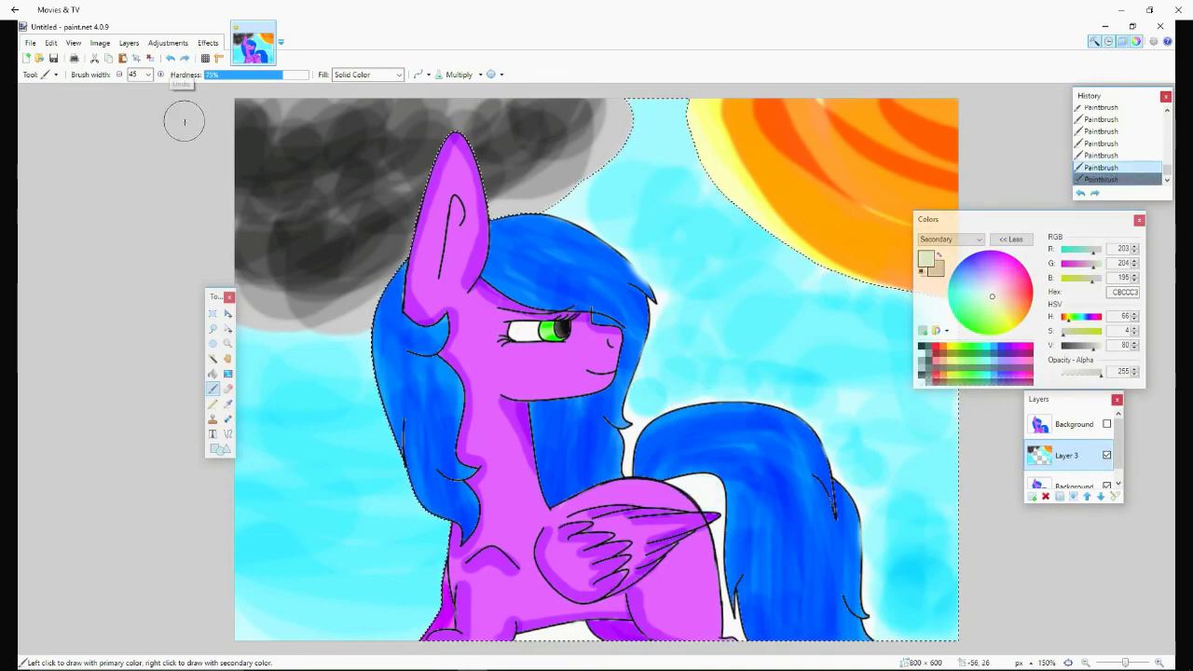
key("ctrl+y")
key("bracketleft")
key("bracketleft")
key("bracketleft")
key("bracketleft")
key("bracketleft")
key("bracketleft")
key("bracketleft")
key("bracketleft")
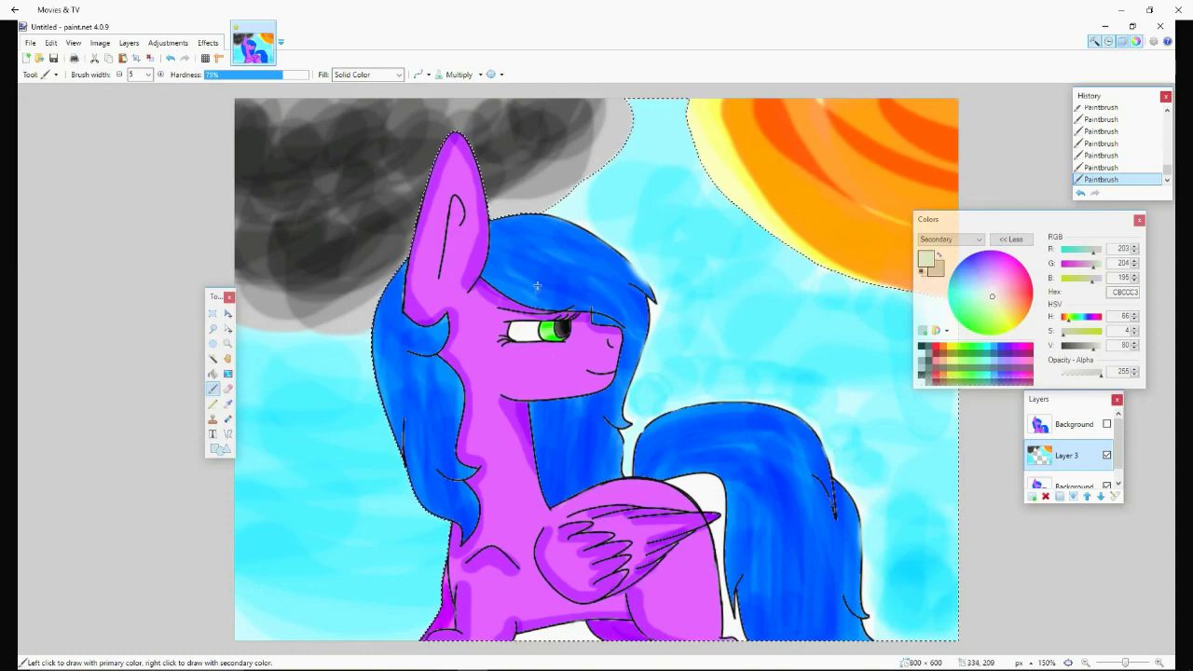
Clear the selection with the Magic Wand and hide the Tools, History, Layers and Colors windows.
key("s")
key("F6")
key("F7")
key("F8")
key("F5")
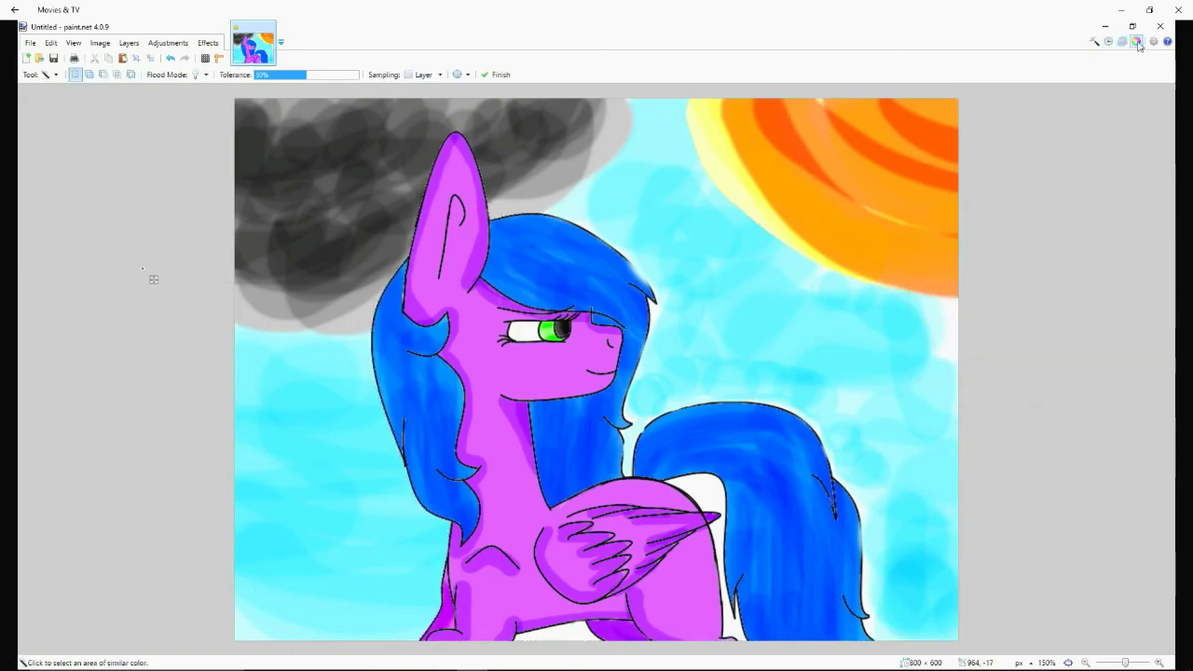
key("ctrl+plus")
key("ctrl+minus")
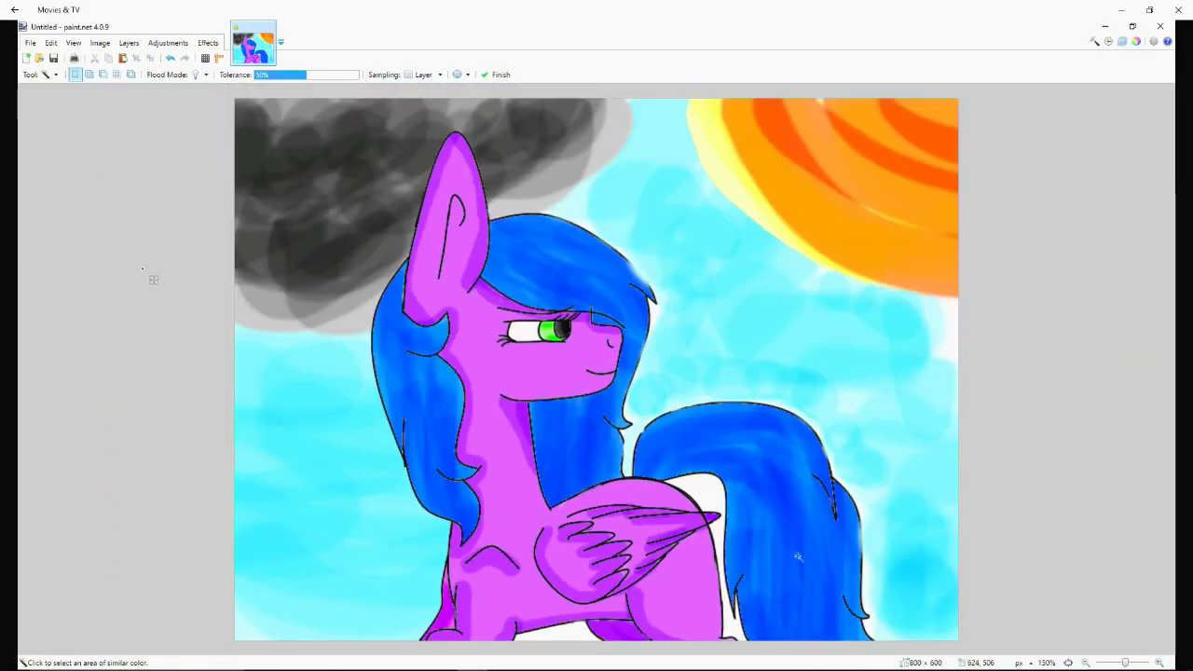